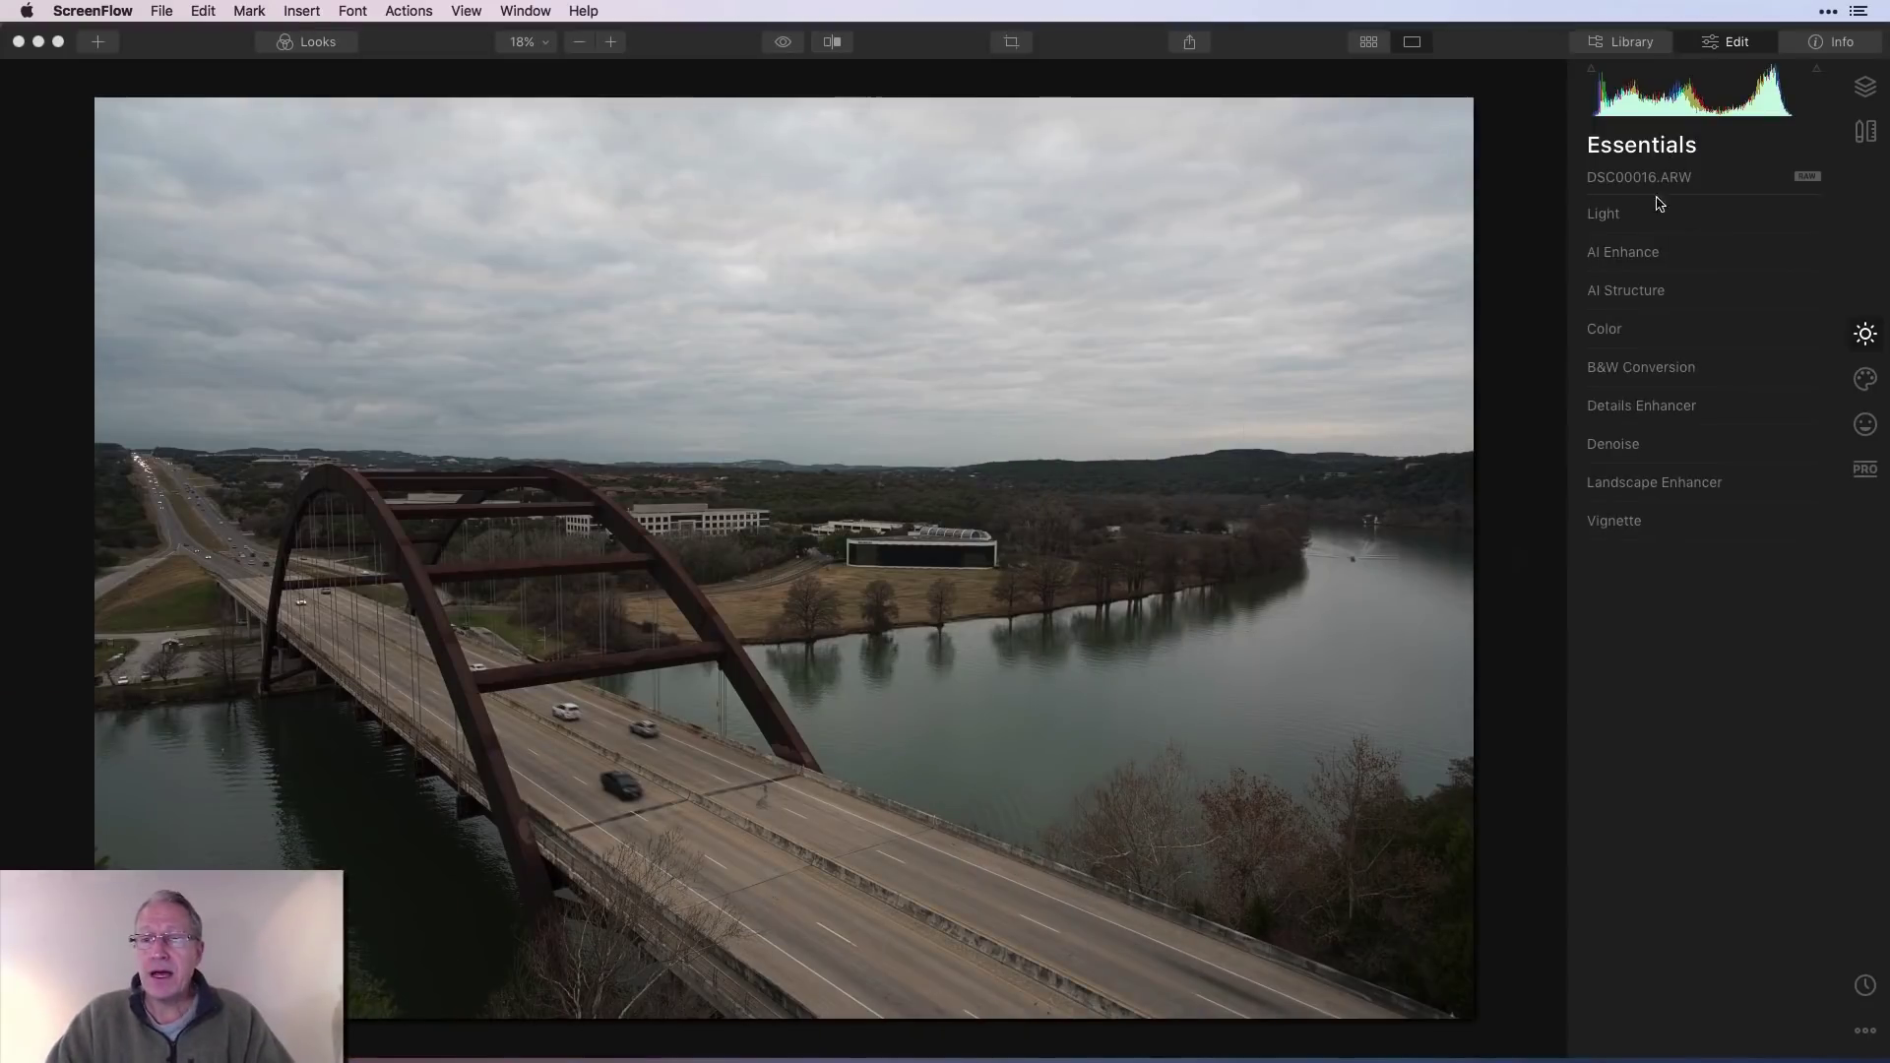
- Try a white balance temperature of 5199 with a tint of 23 in the Light filter, and reset the filter
left_click(1607, 222)
left_click(1609, 222)
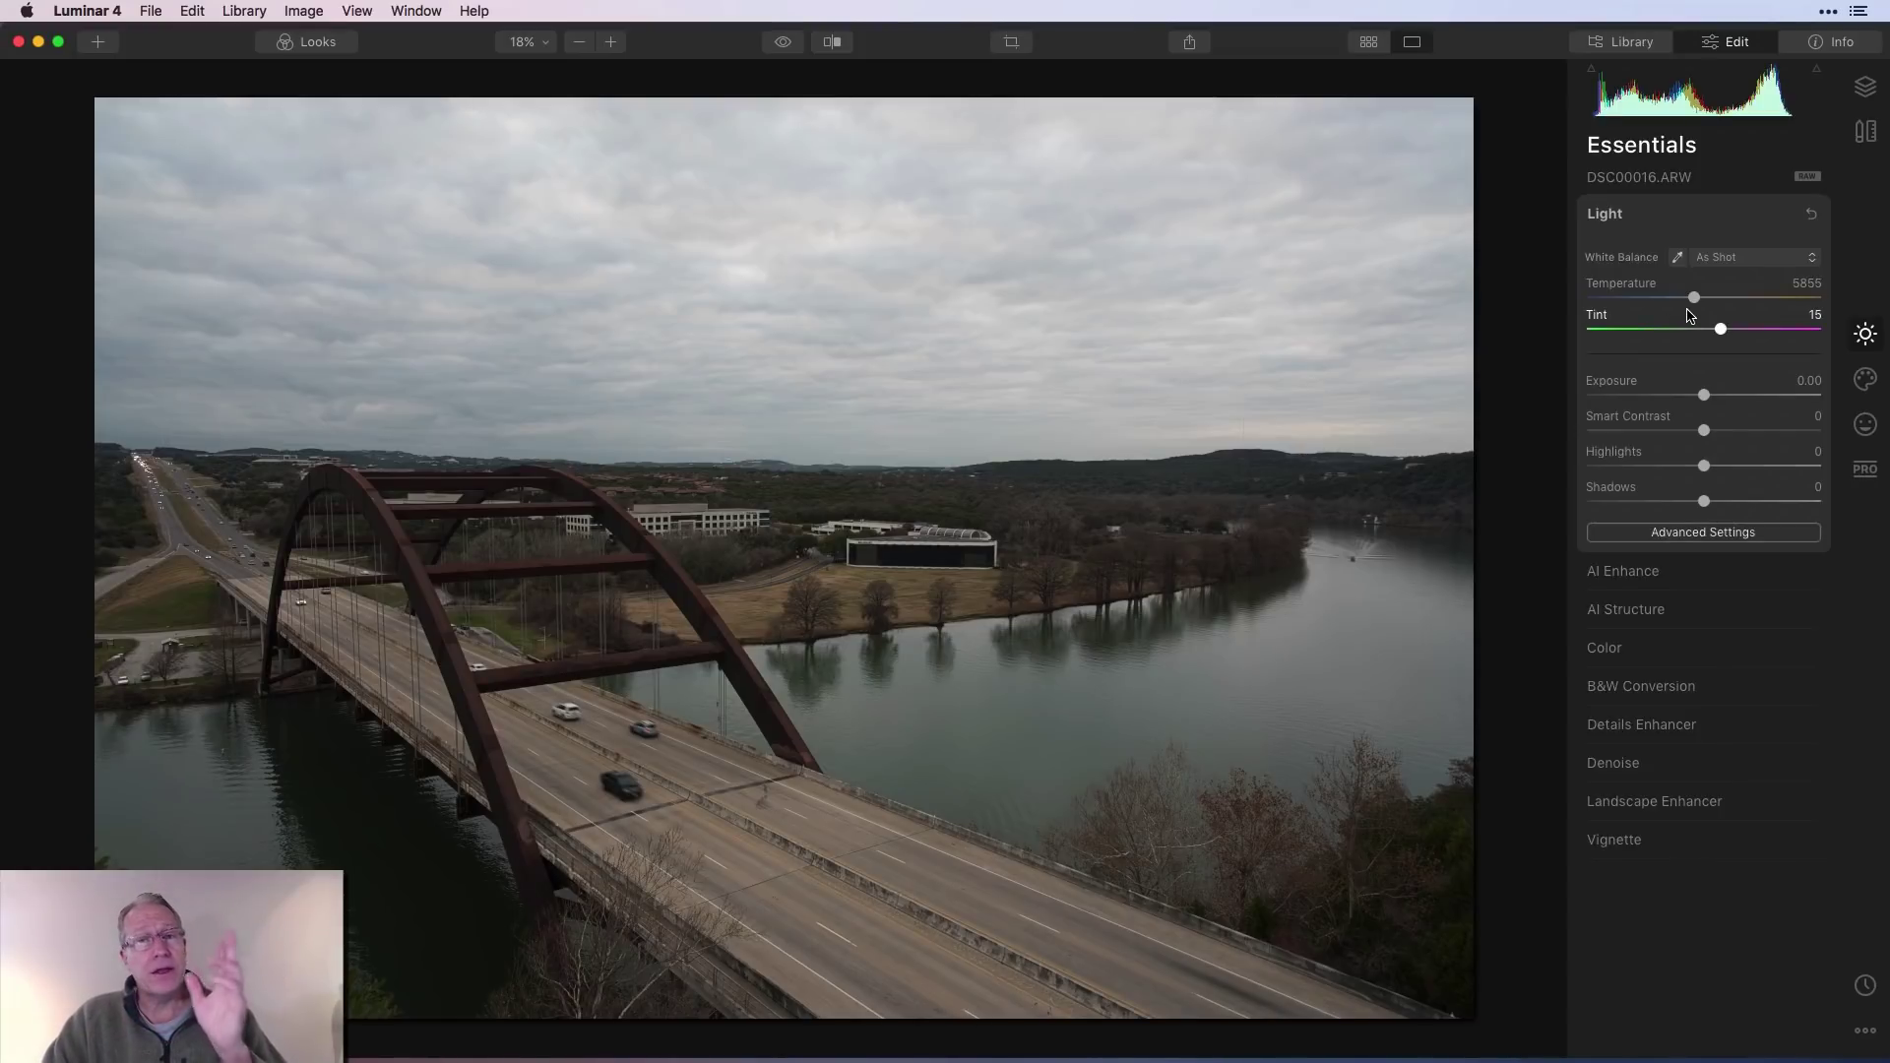
left_click_drag(1693, 298, 1731, 333)
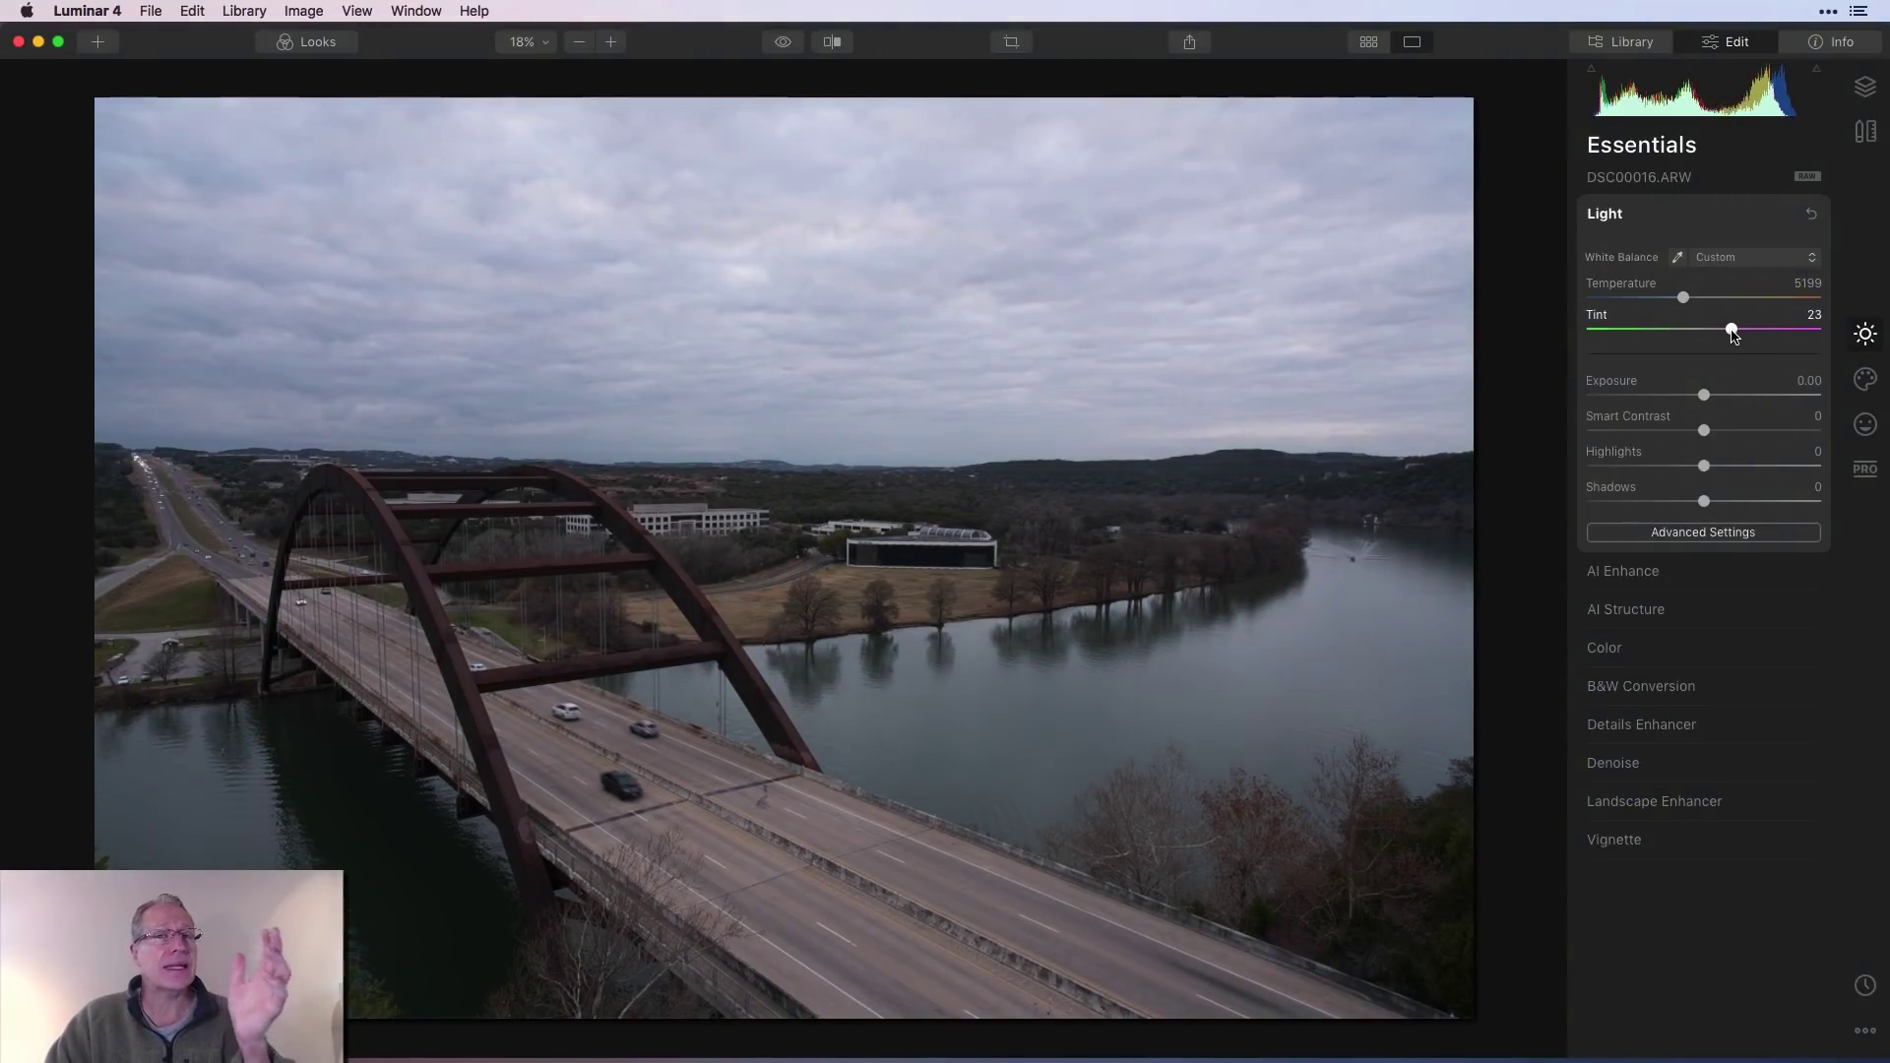
left_click(1811, 214)
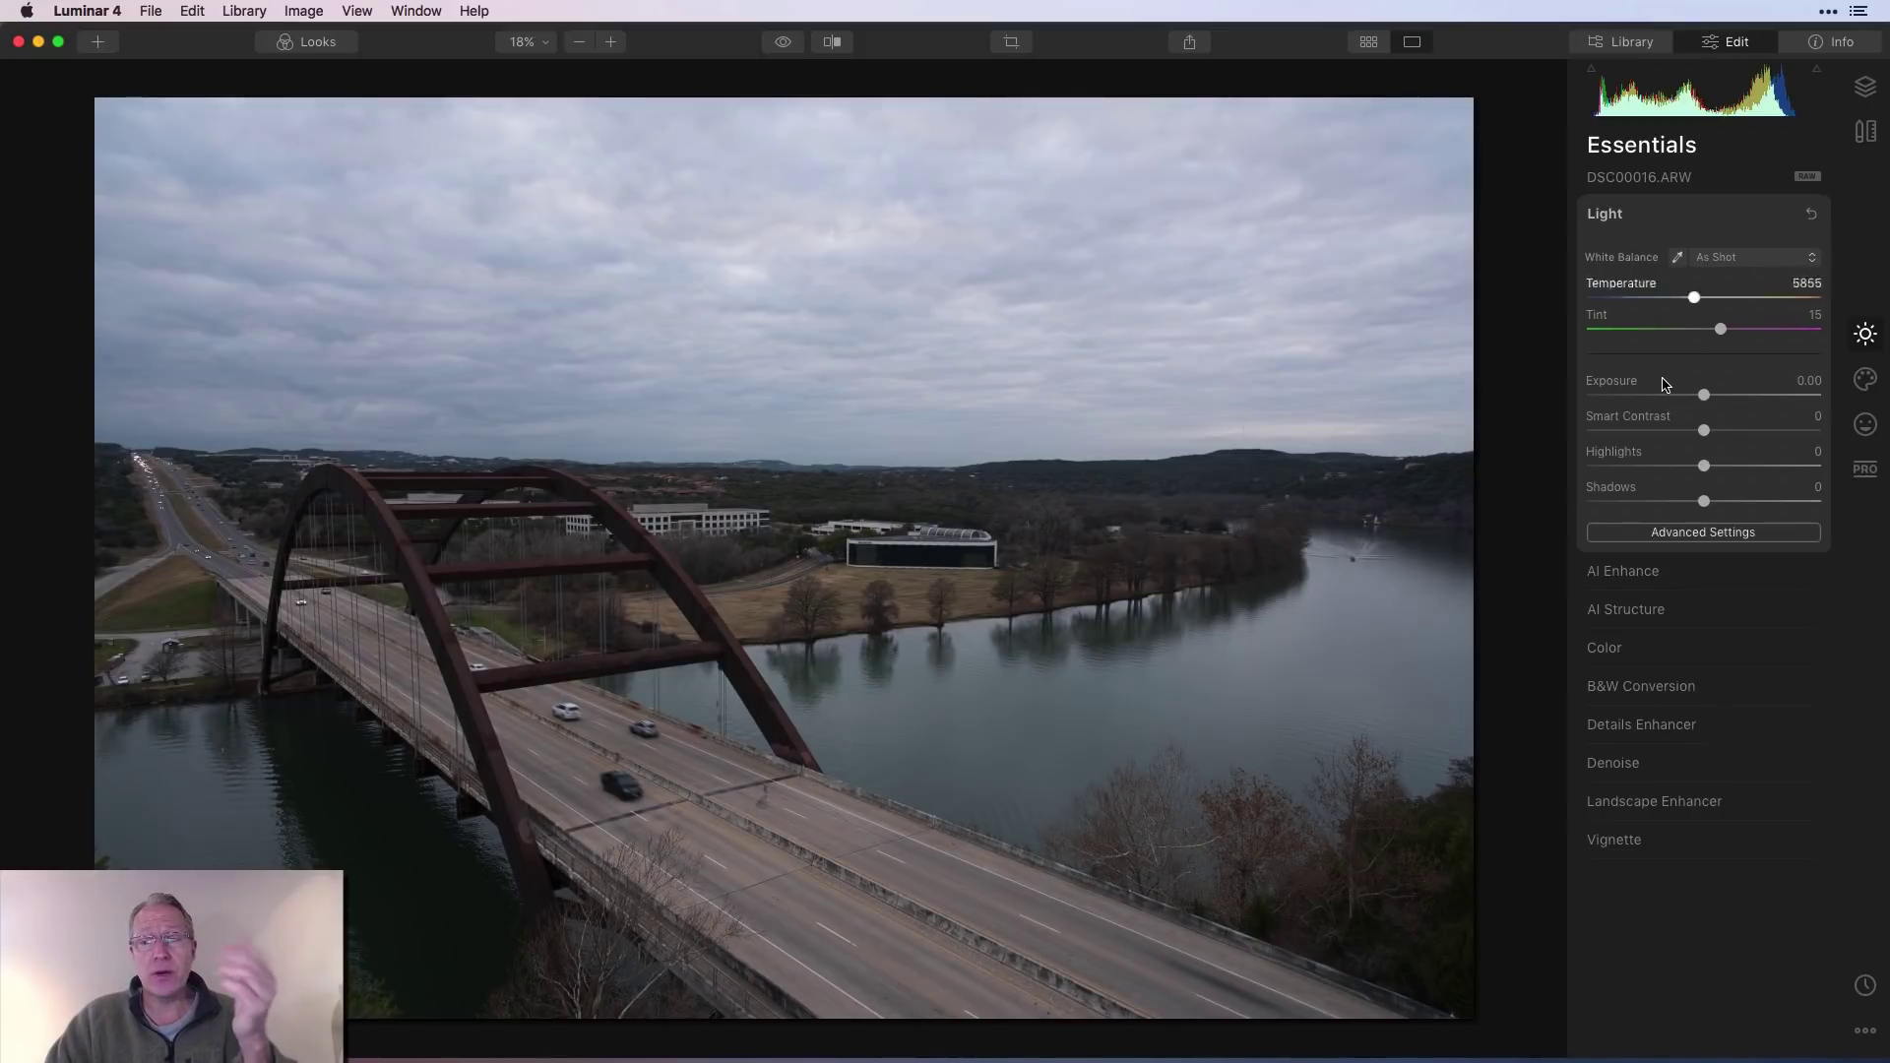
- Look through the colour channel curves in Light's advanced settings, try pulling the blue curve's white point inward, and reset the filter
left_click(1702, 532)
scroll(1693, 667, "down", 1)
scroll(1693, 668, "down", 1)
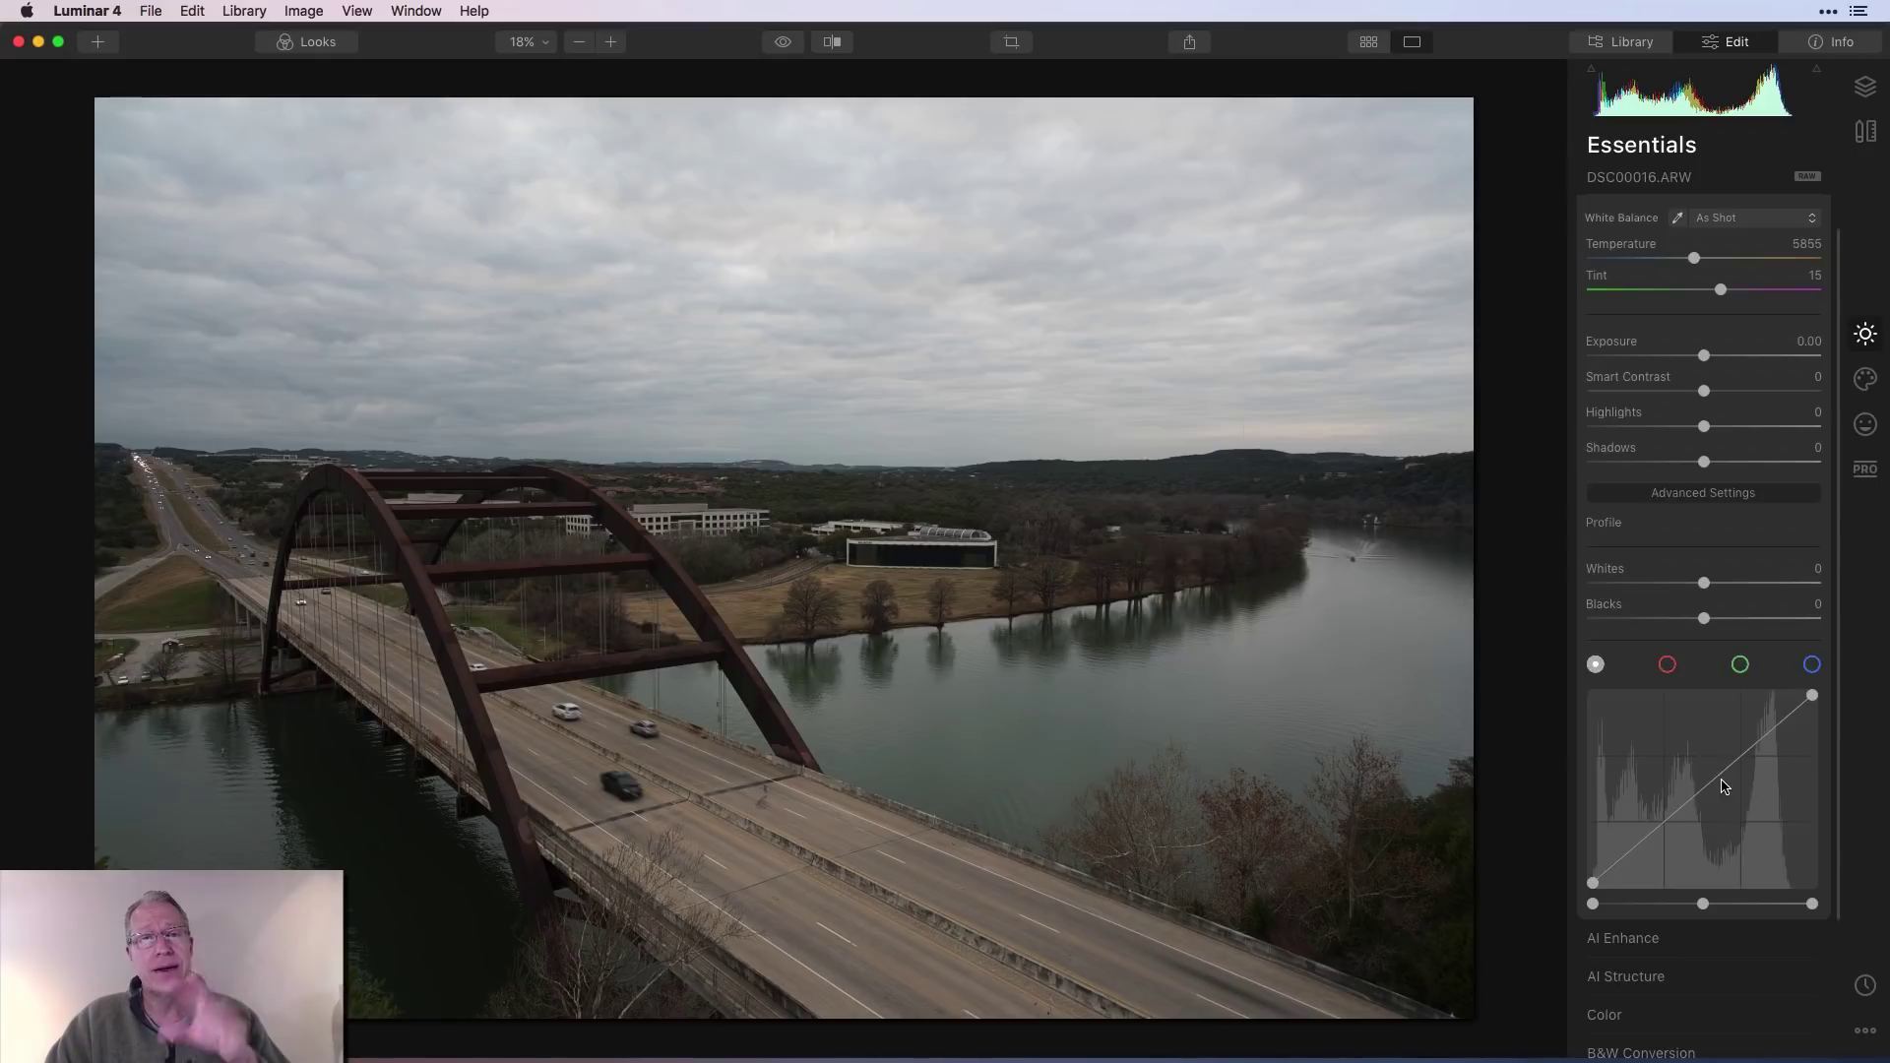
left_click(1668, 666)
left_click(1740, 665)
left_click(1812, 665)
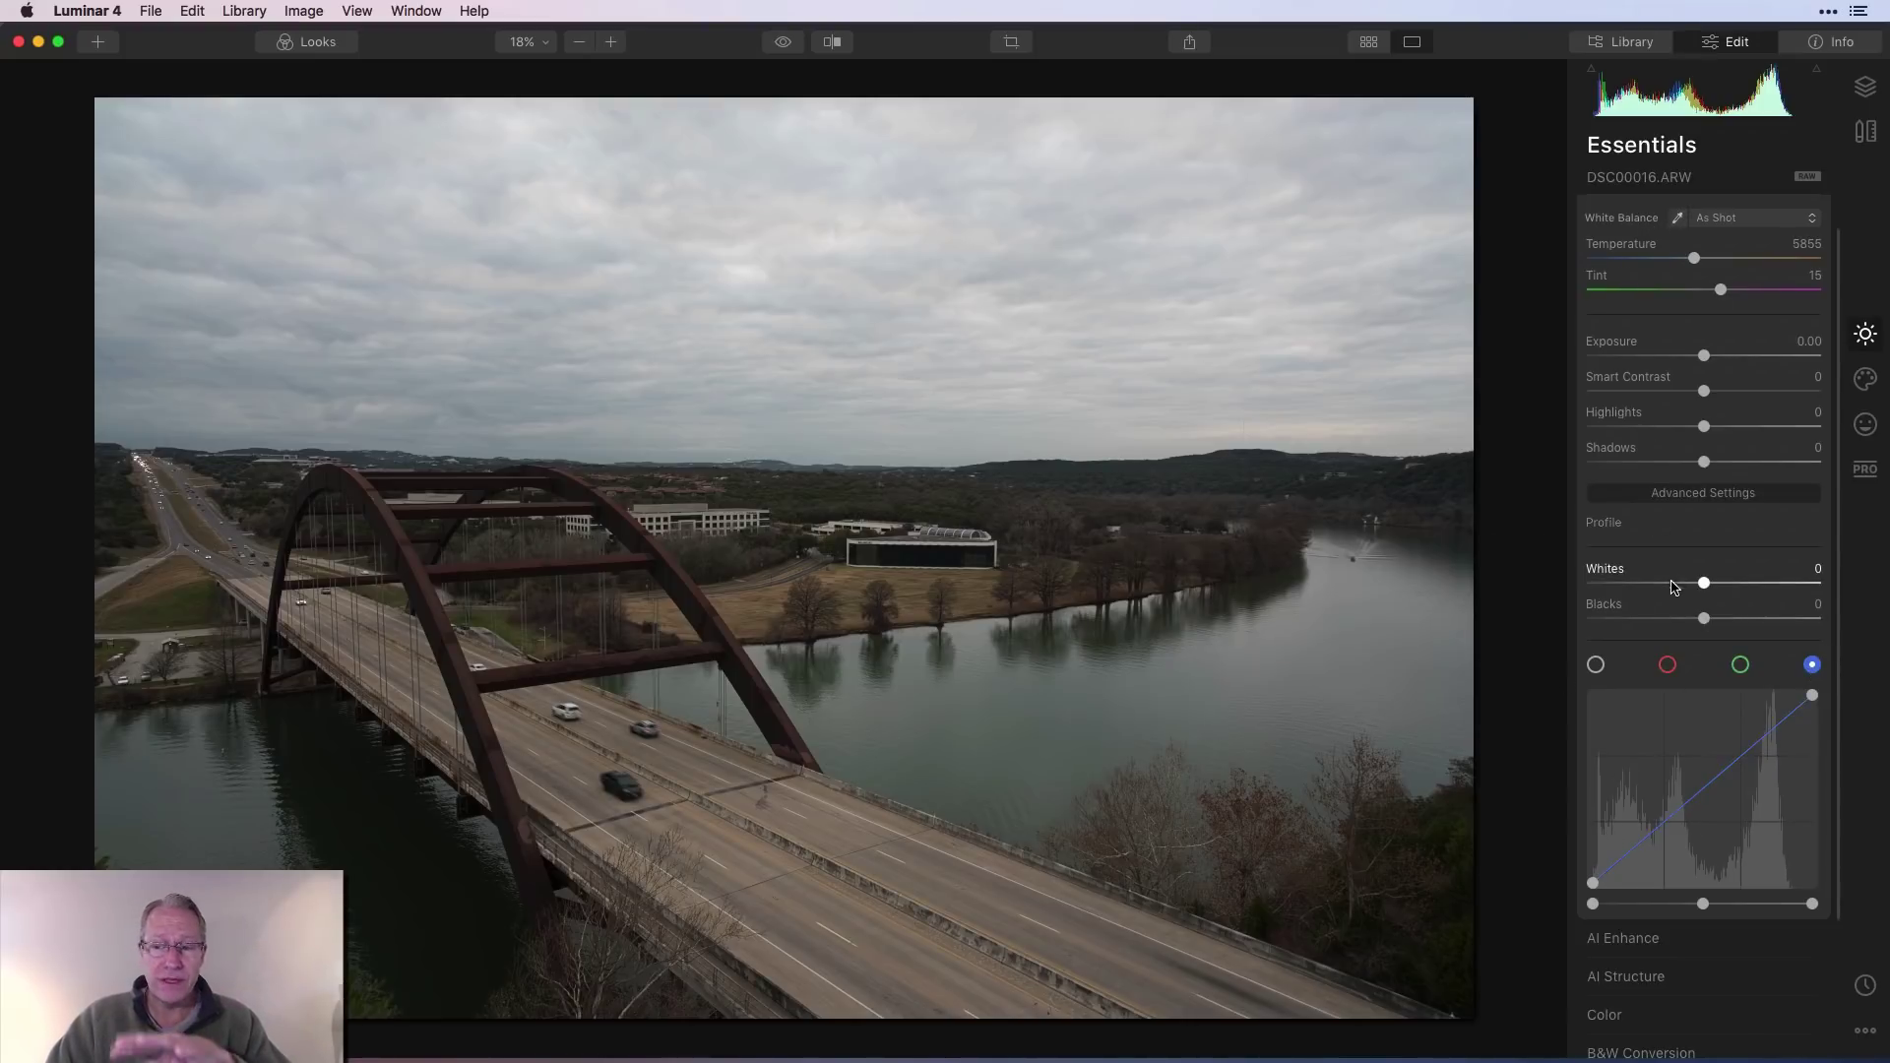
left_click_drag(1811, 698, 1764, 691)
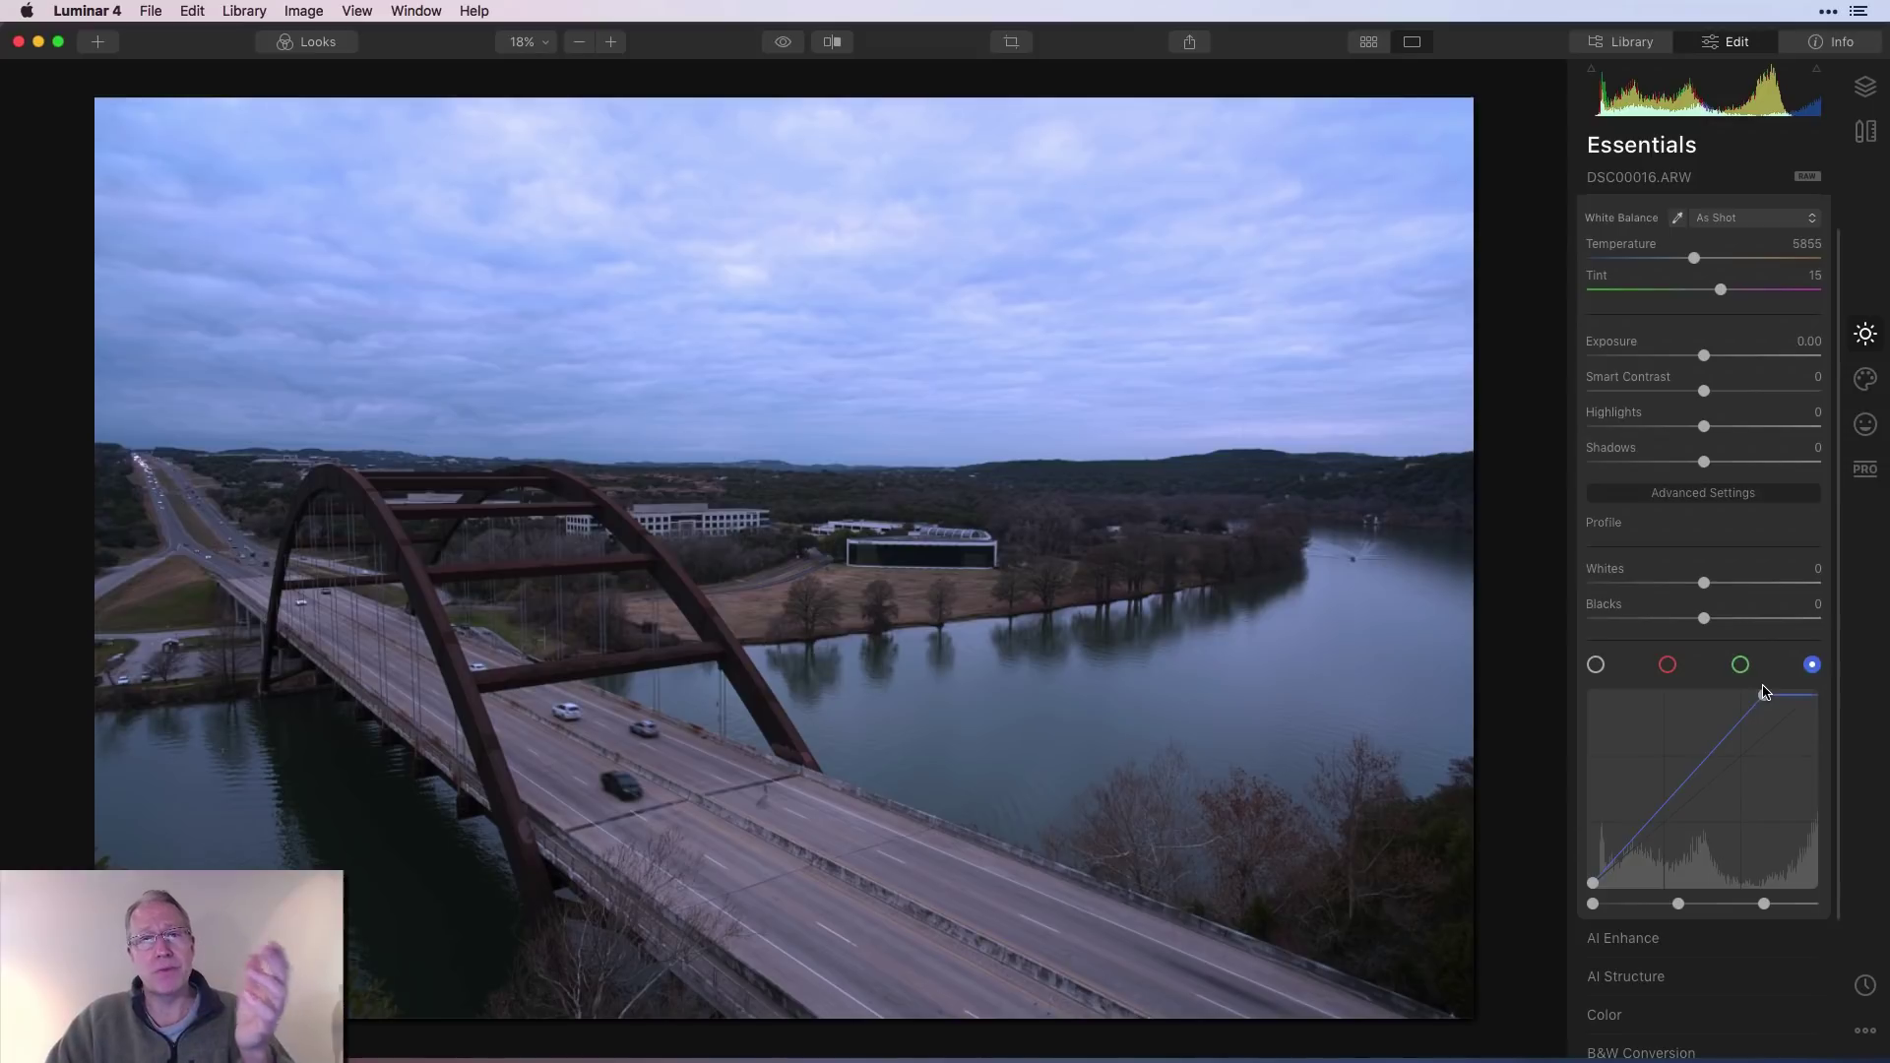
scroll(1807, 476, "up", 2)
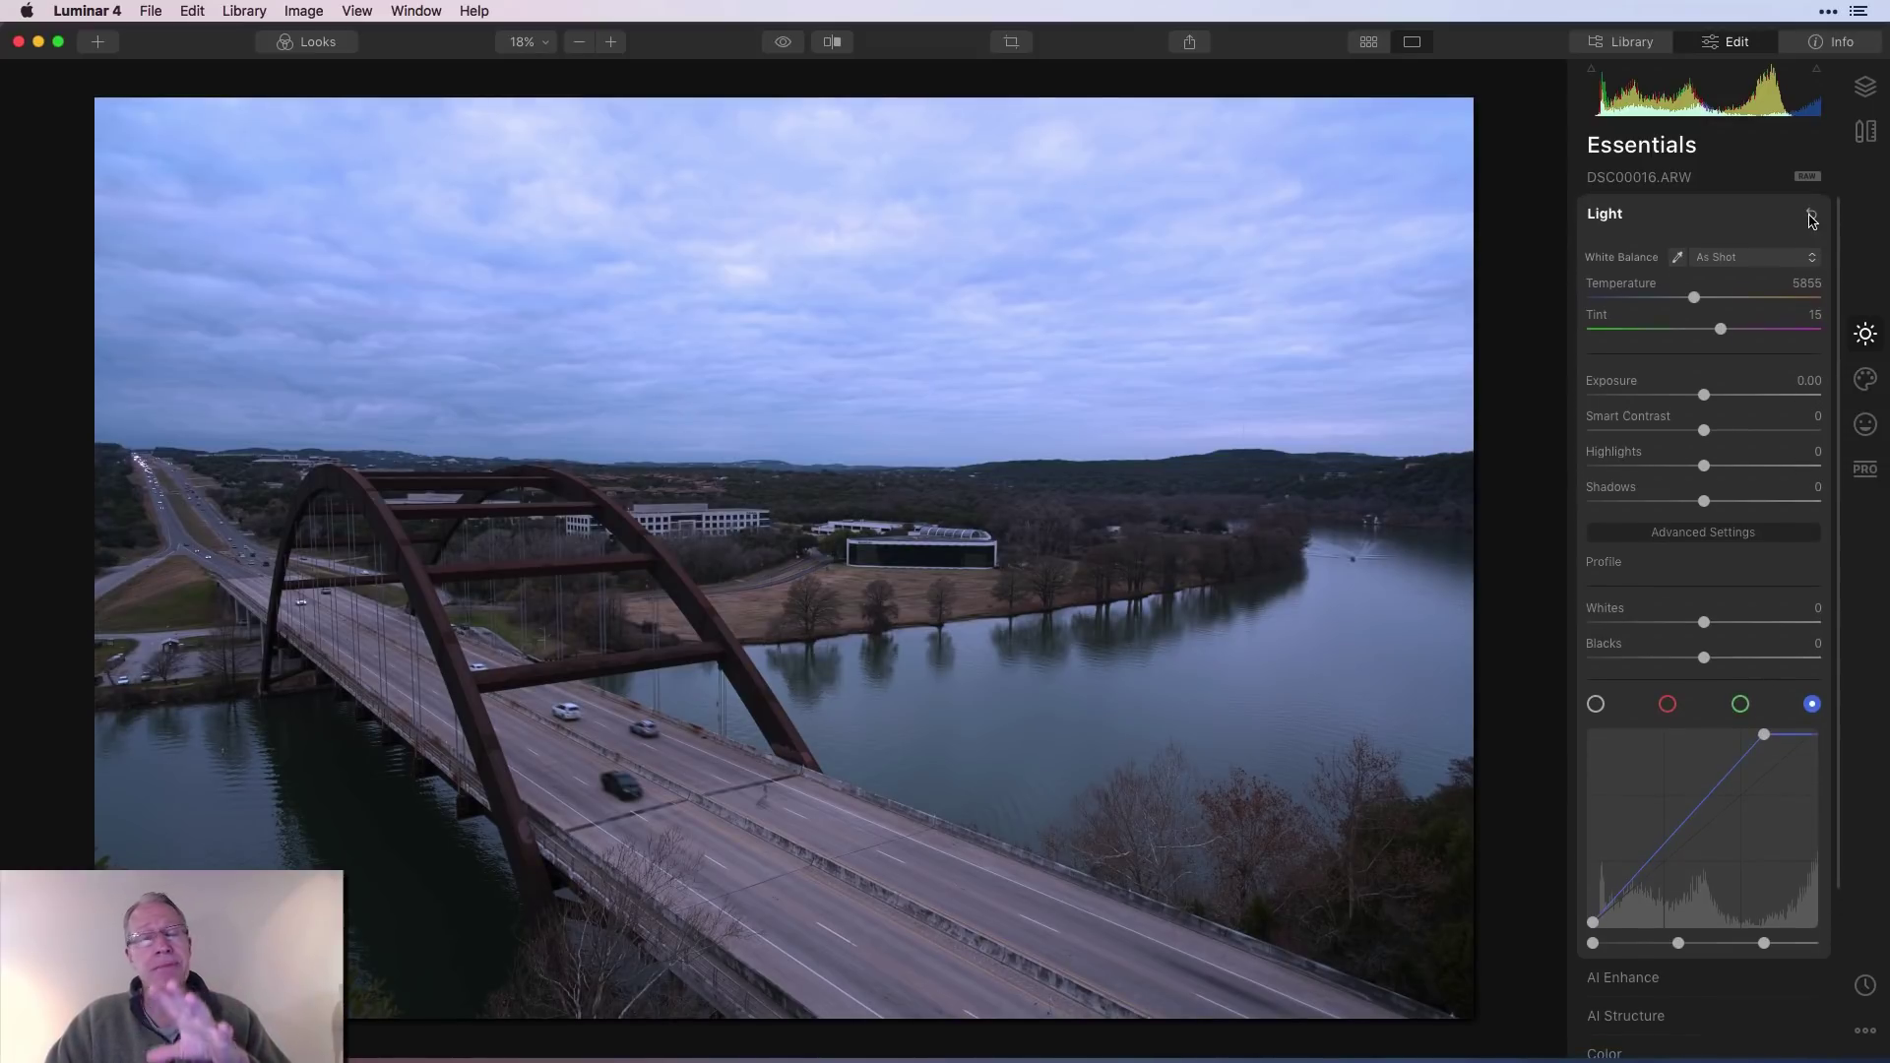
left_click(1723, 223)
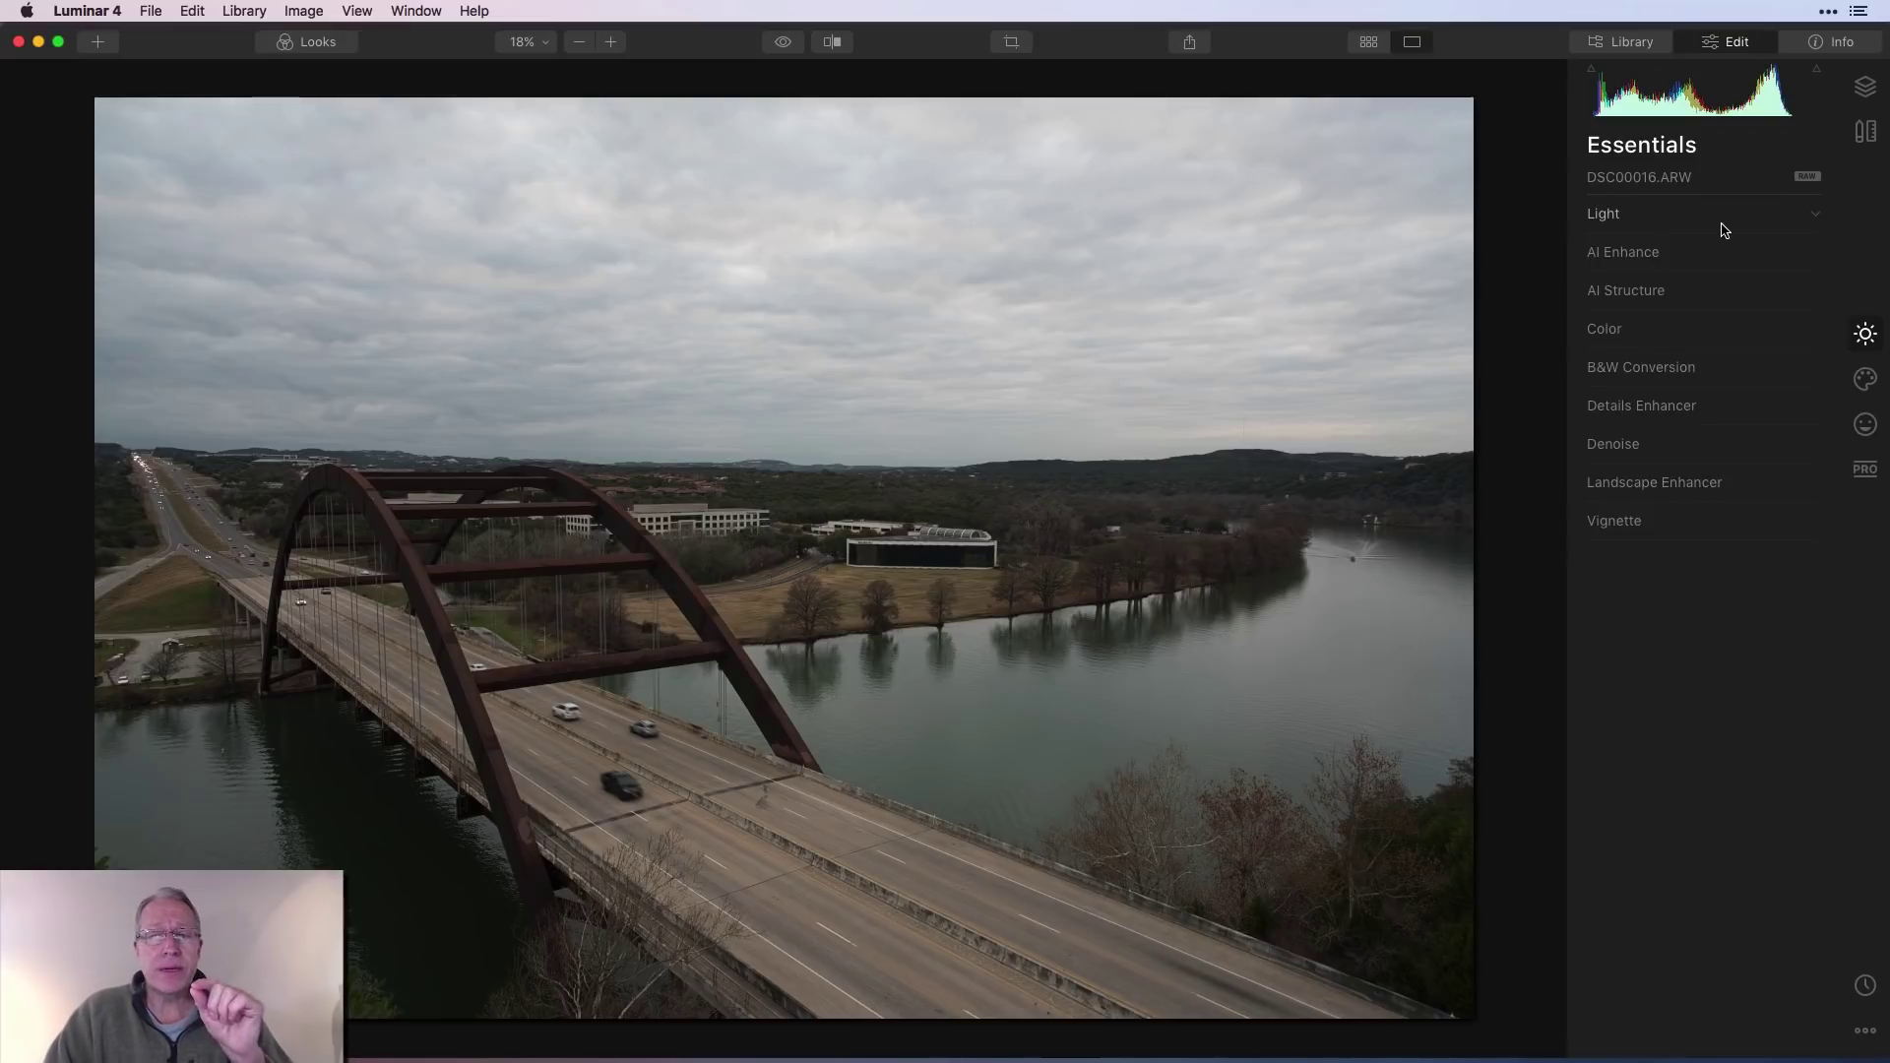
- Collapse the advanced settings of the Light filter and close the filter
left_click(1724, 227)
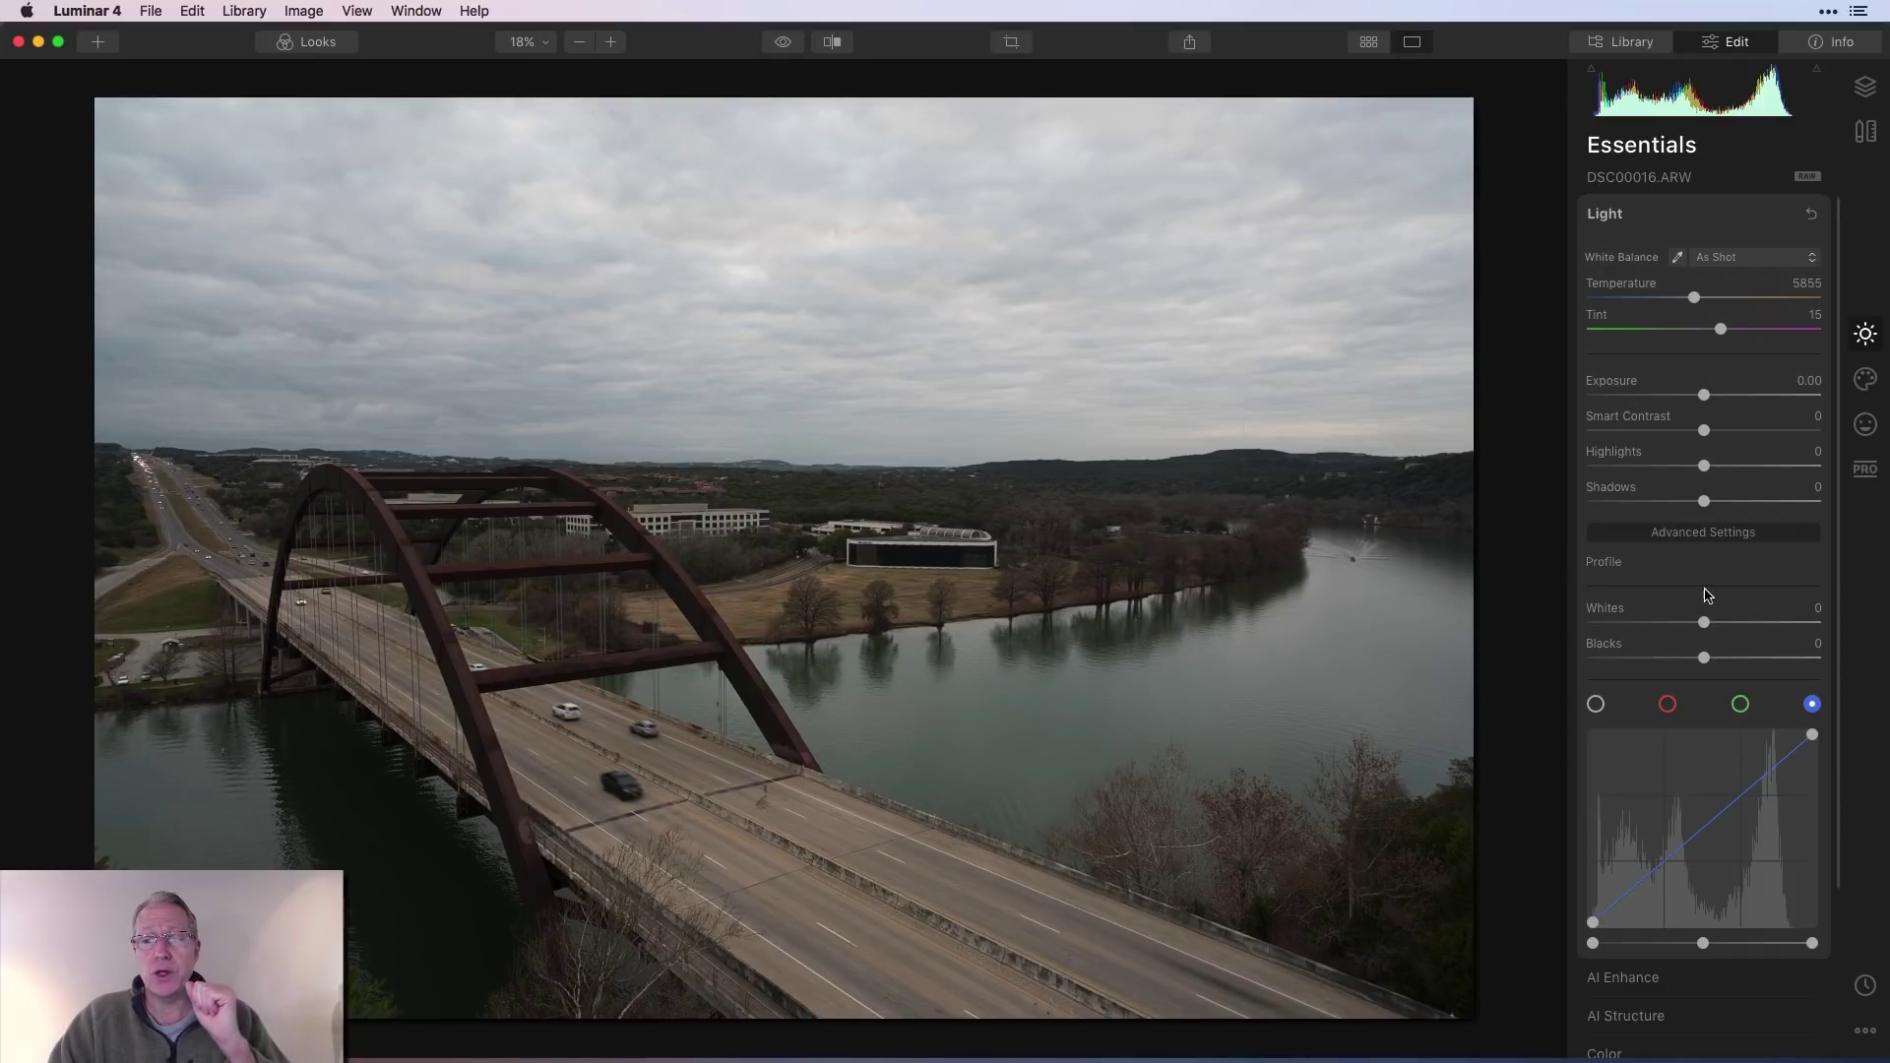
left_click(1705, 532)
left_click(1695, 226)
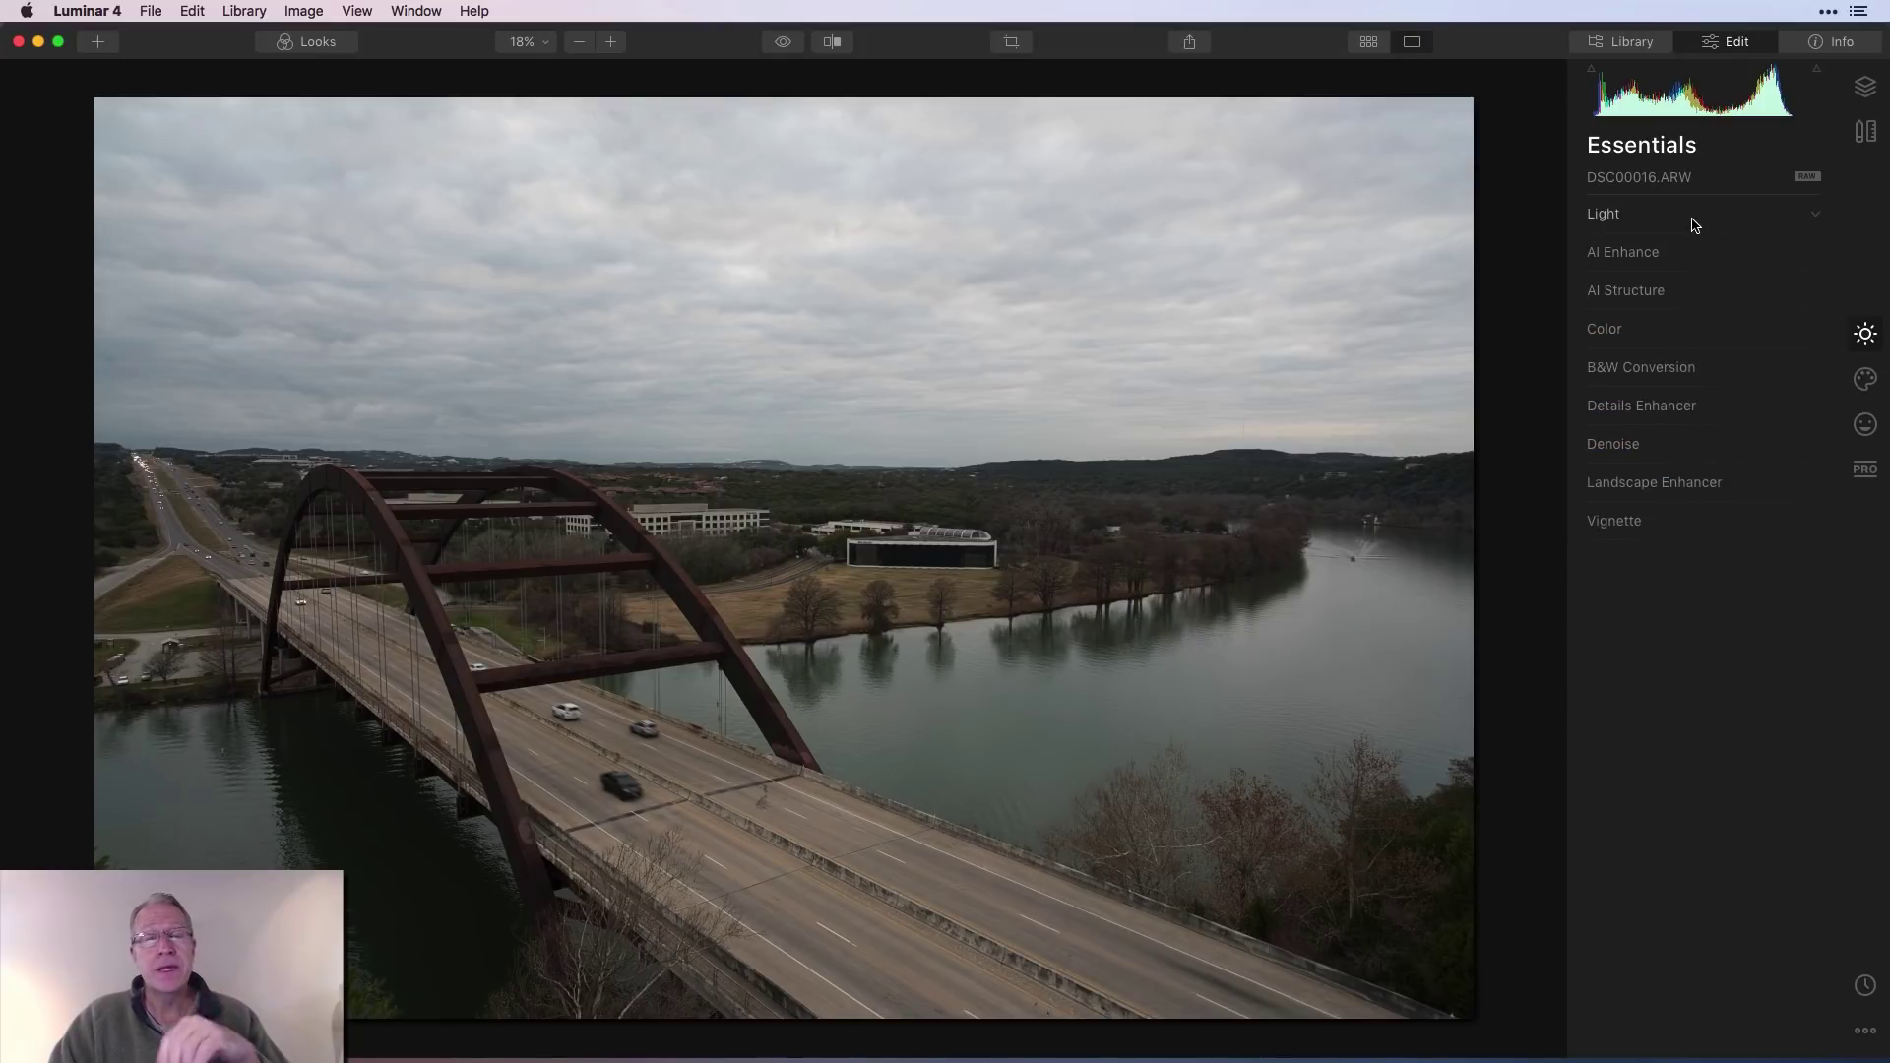
- Try AI Accent at 86 in the AI Enhance filter, reset it and close the filter
left_click(1668, 257)
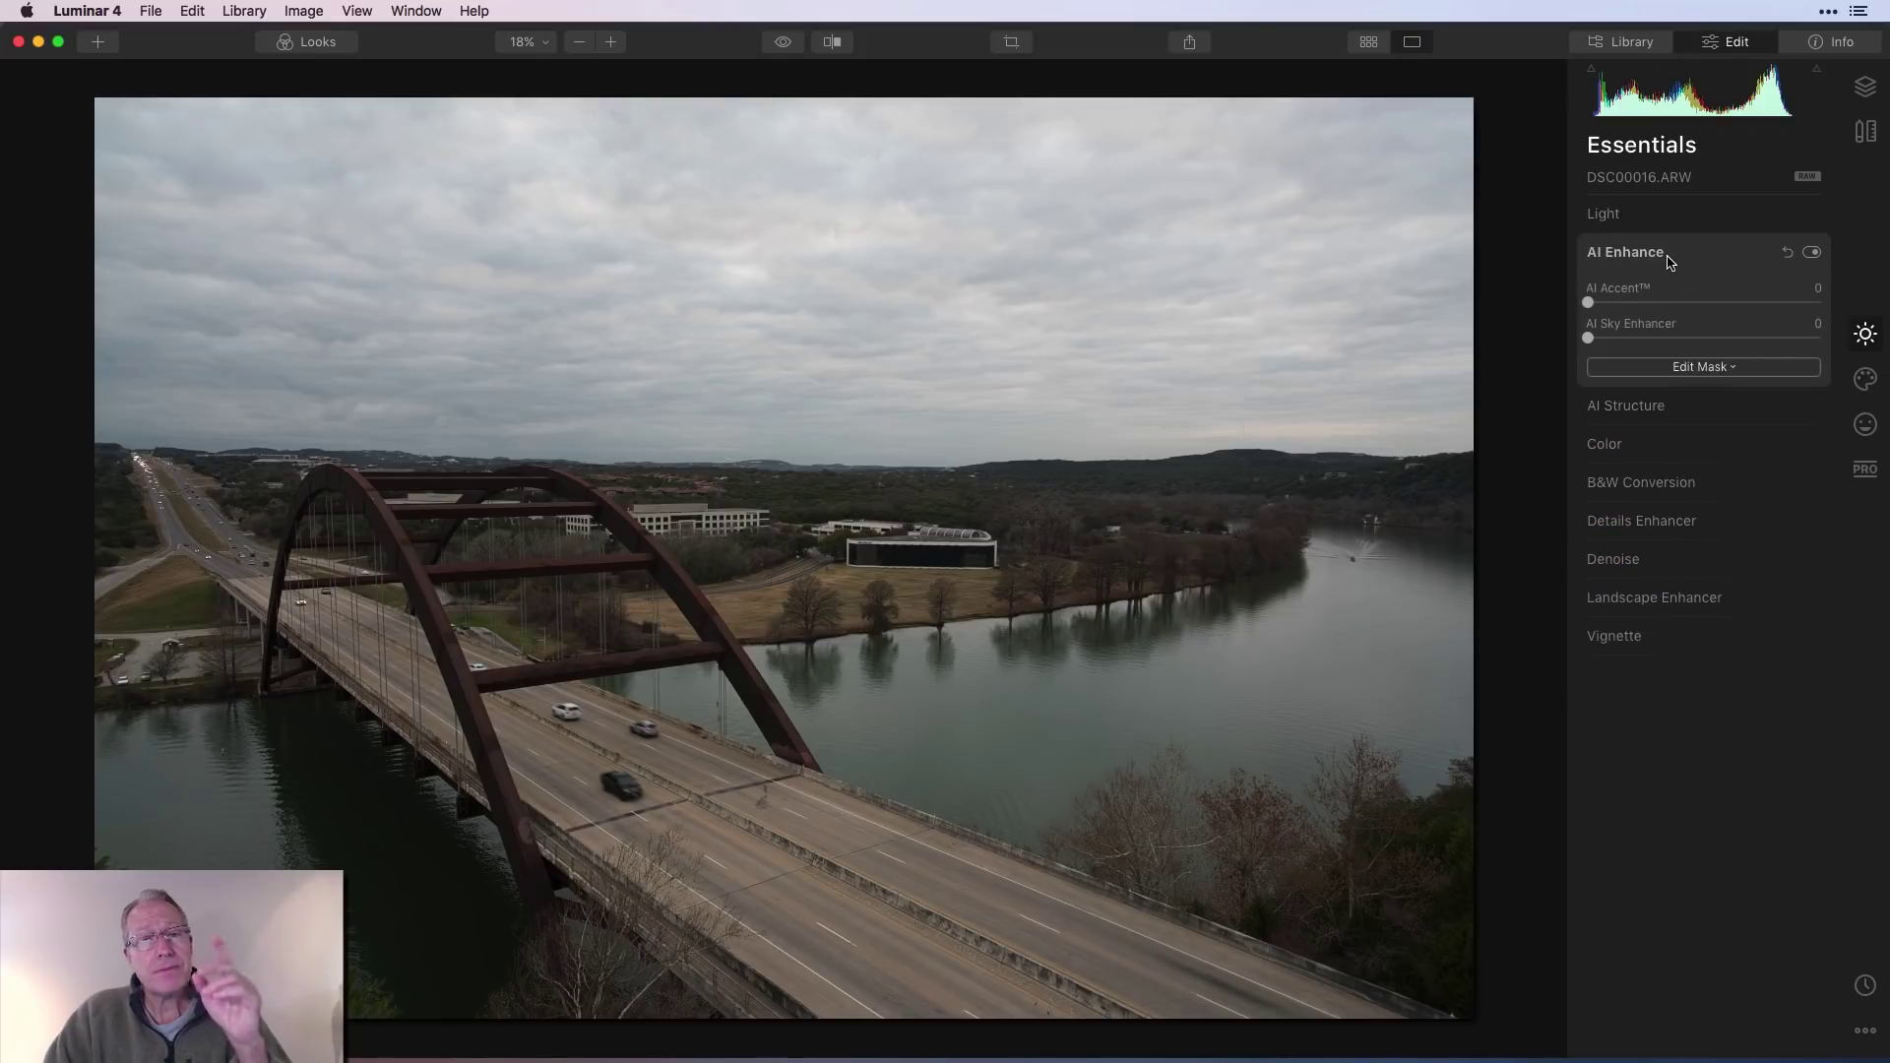
left_click_drag(1589, 303, 1791, 295)
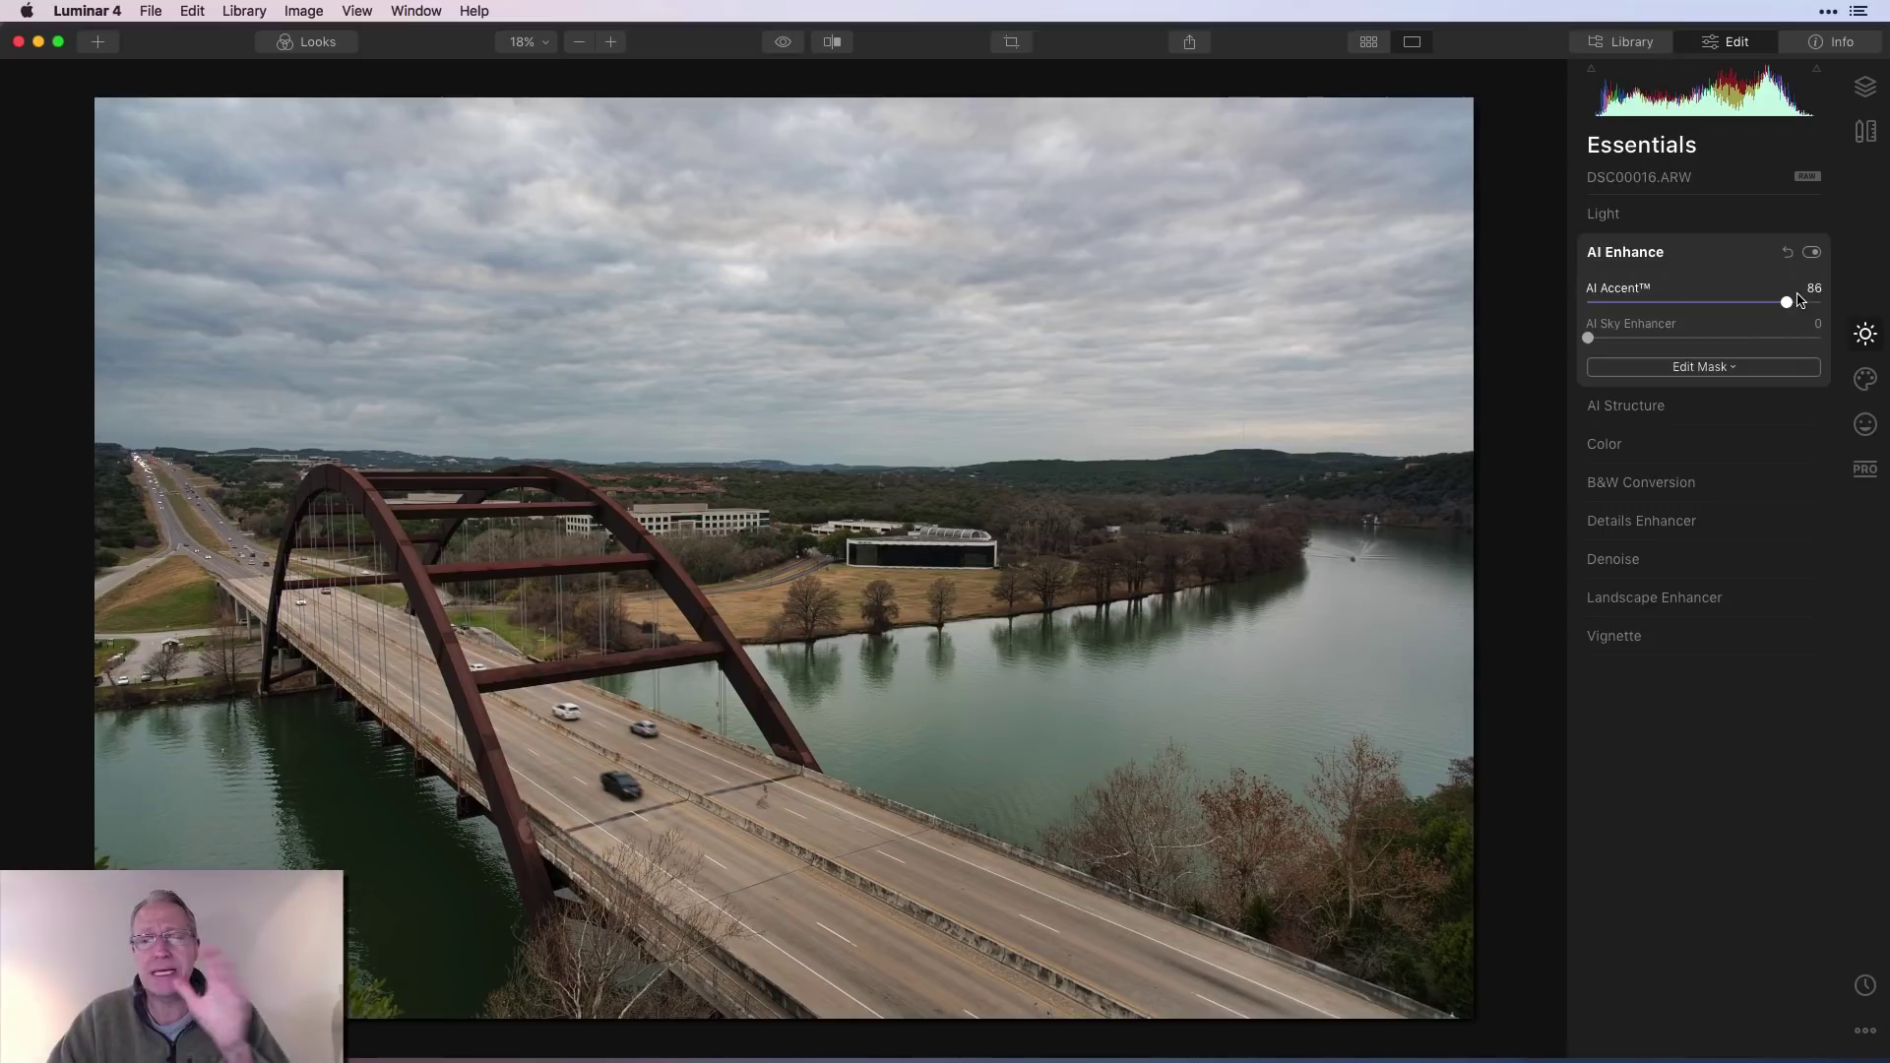
left_click(1787, 253)
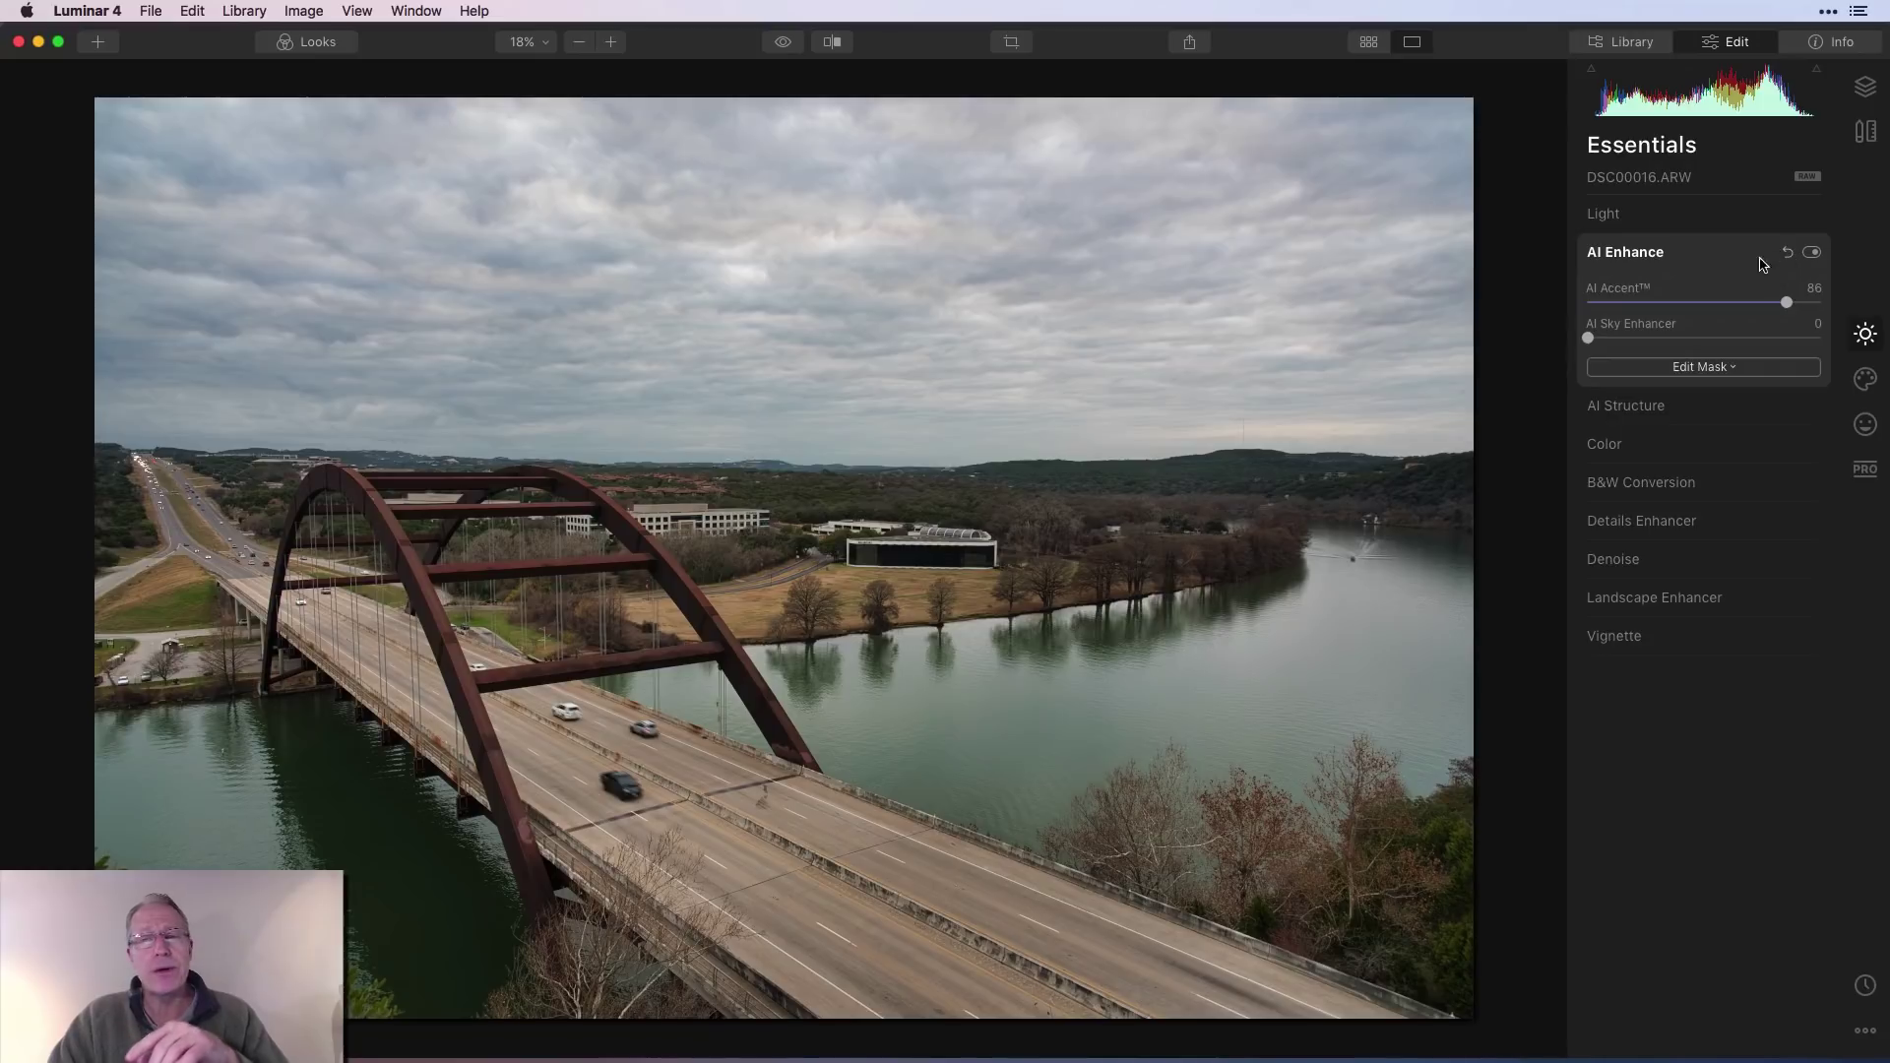
left_click(1720, 260)
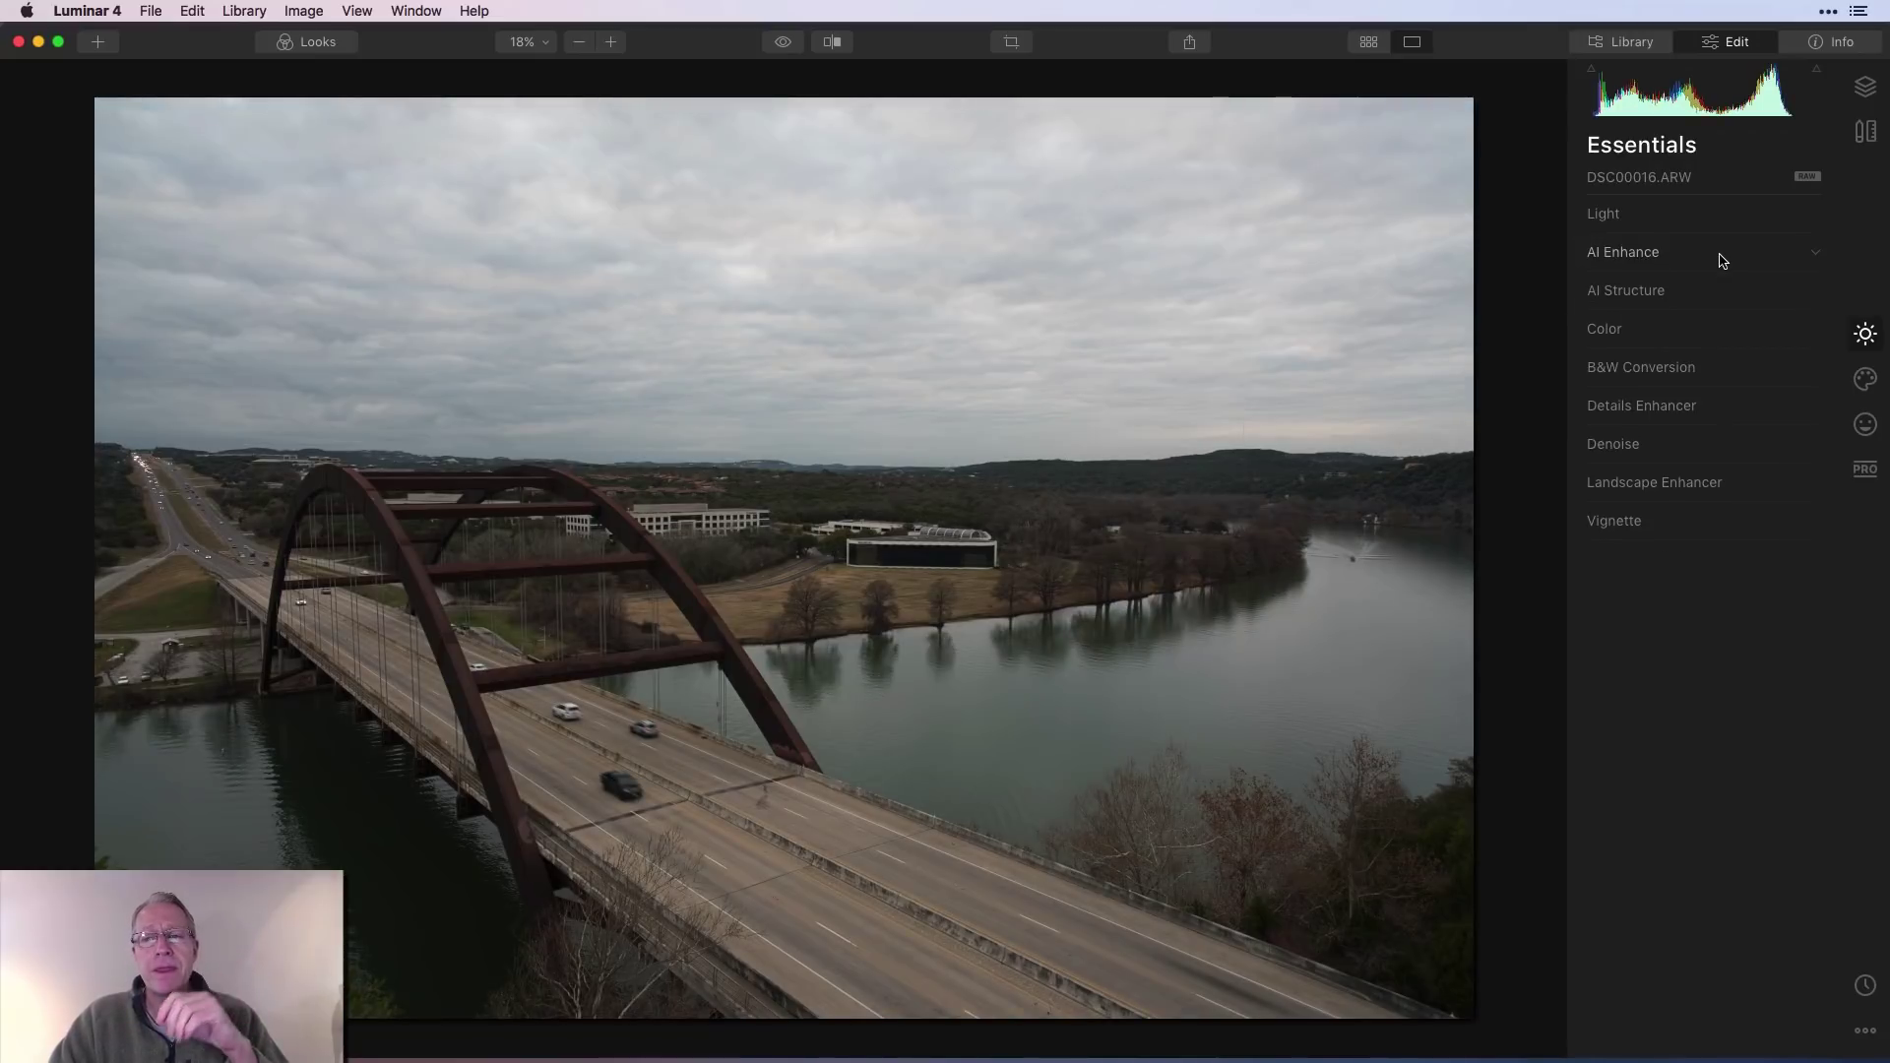
- Compare the Color and Light filter controls, try a Hue Shift of 180 in Color, and undo it
left_click(1695, 338)
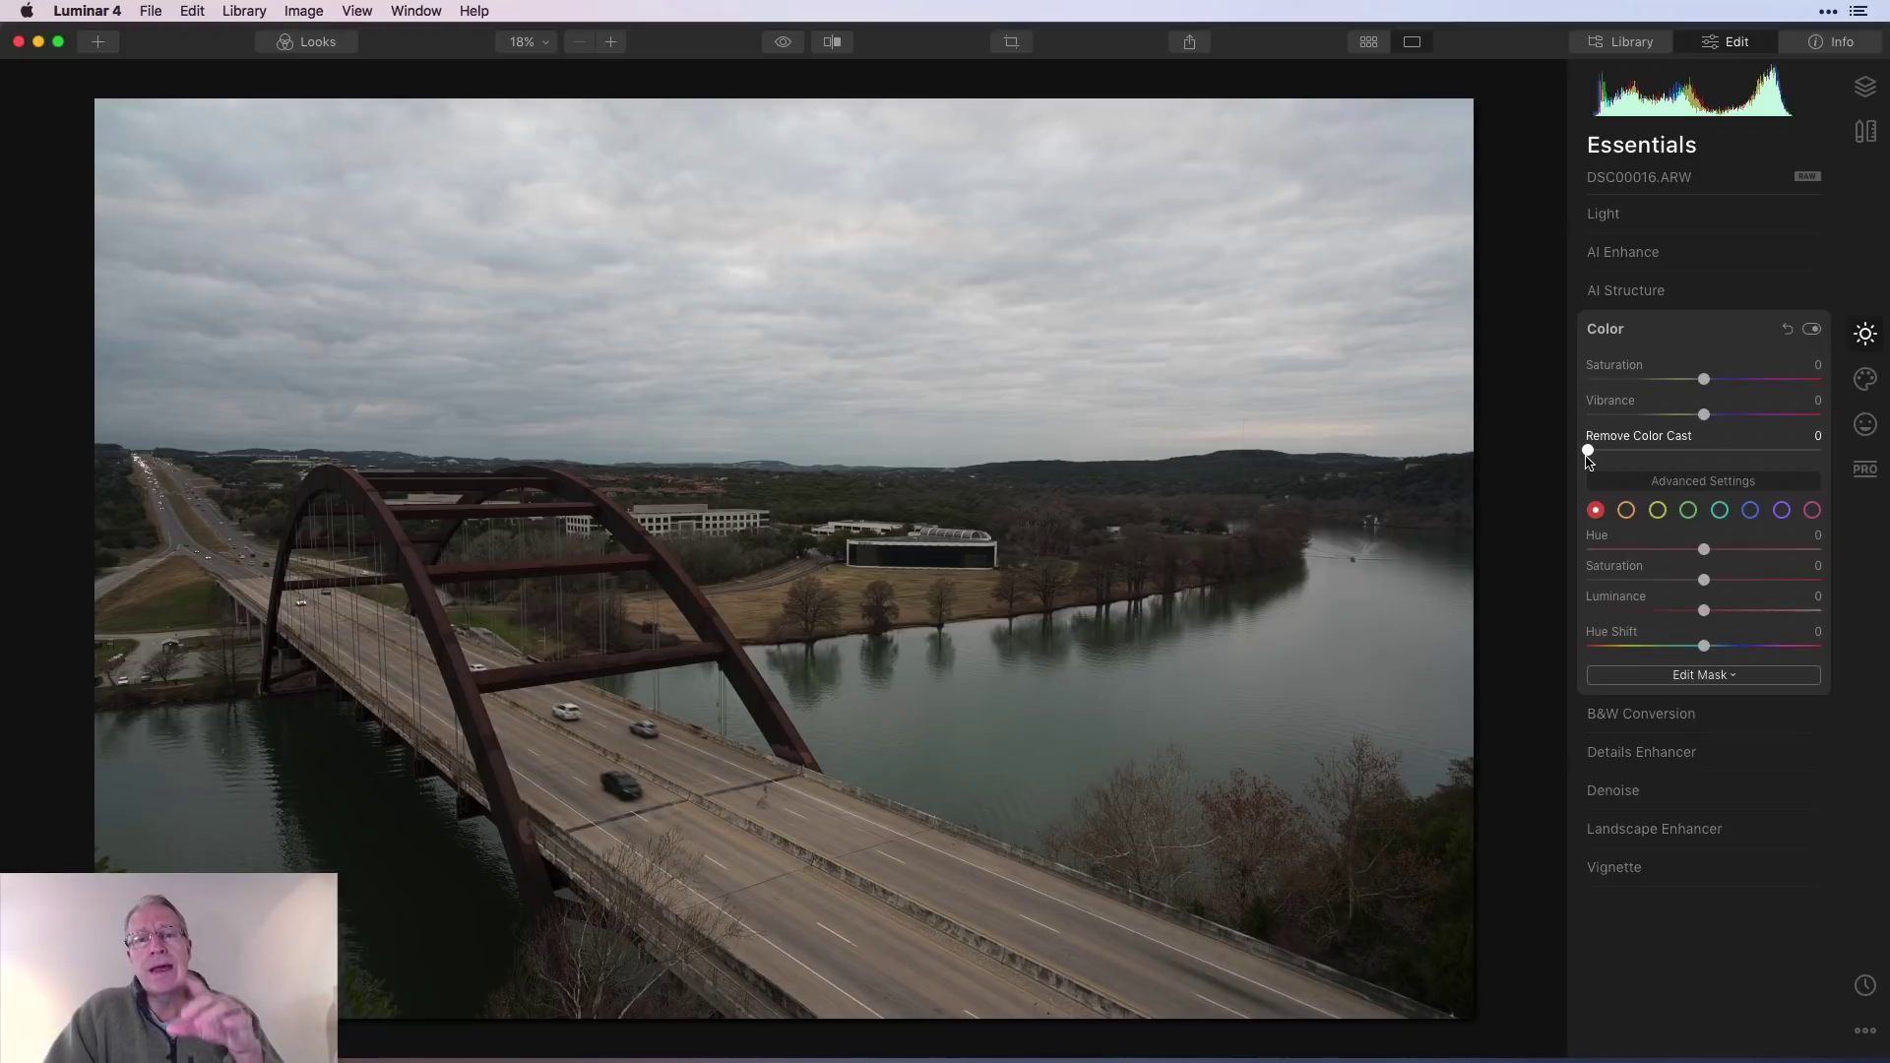
left_click(1666, 218)
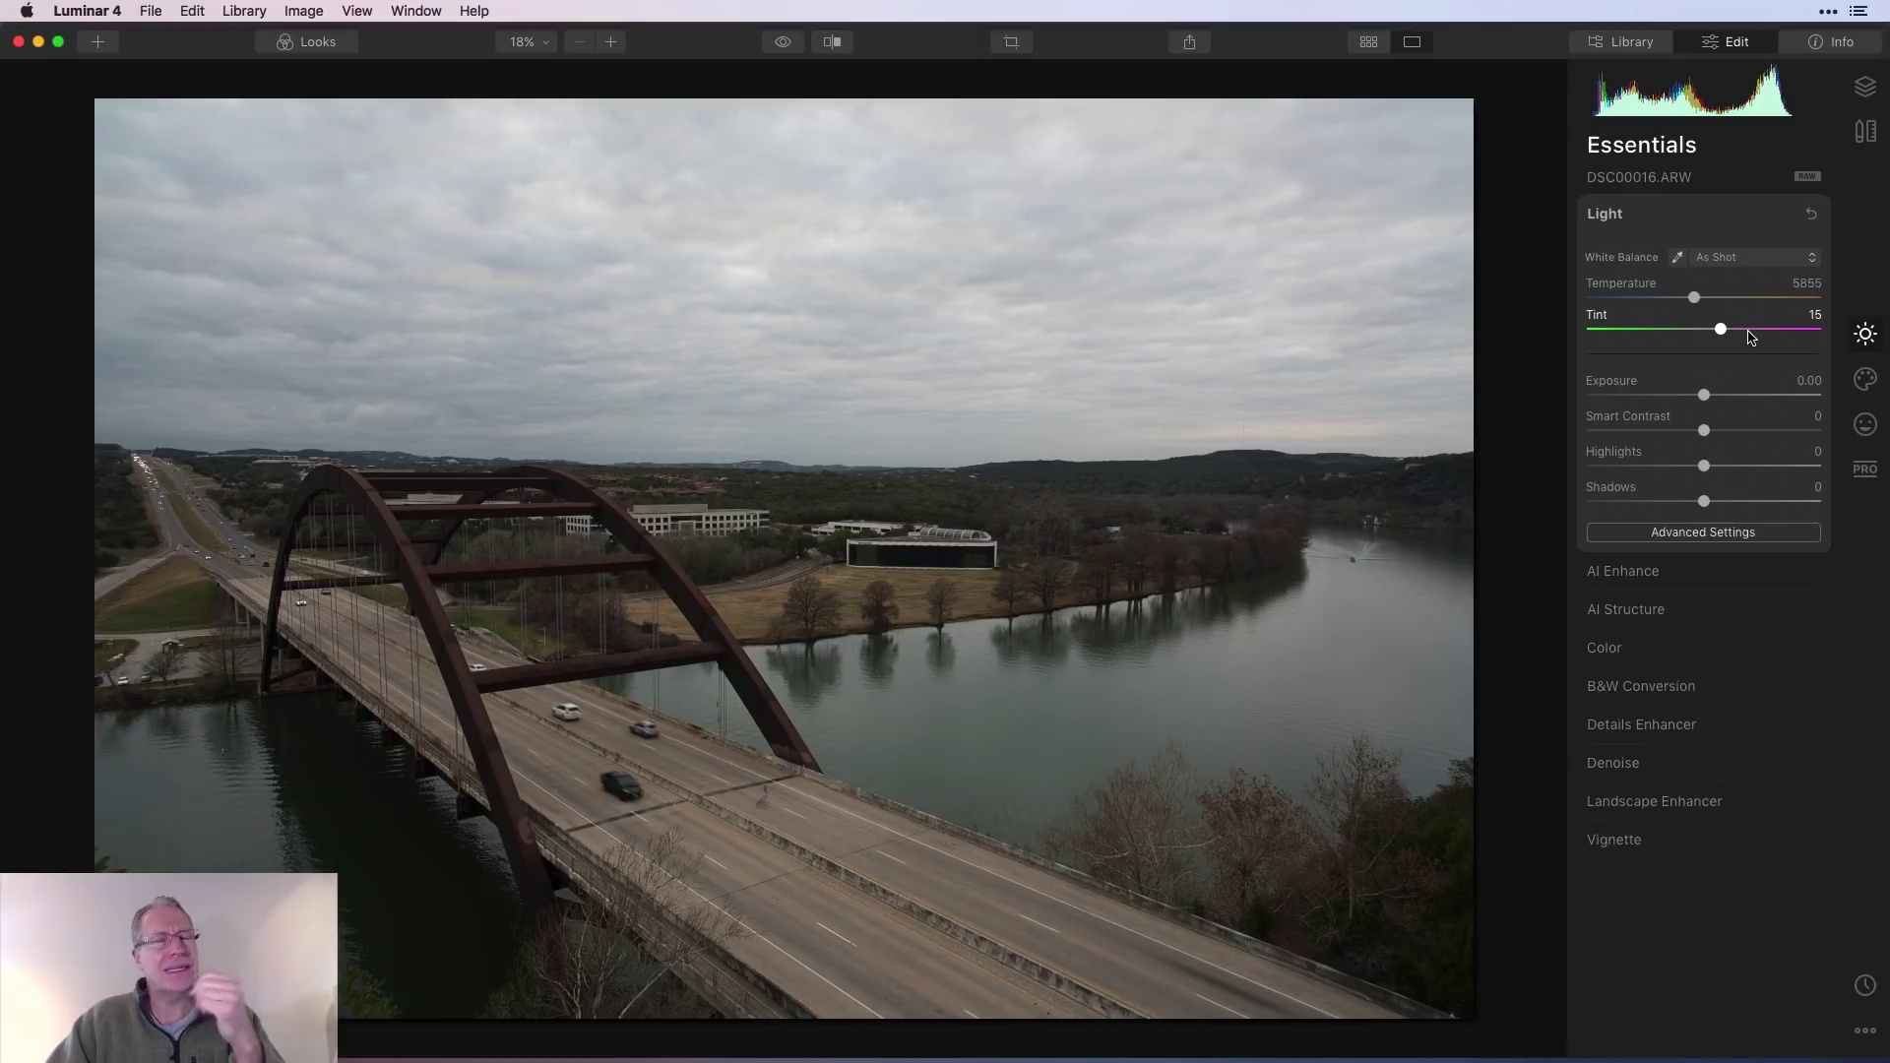
left_click(1665, 652)
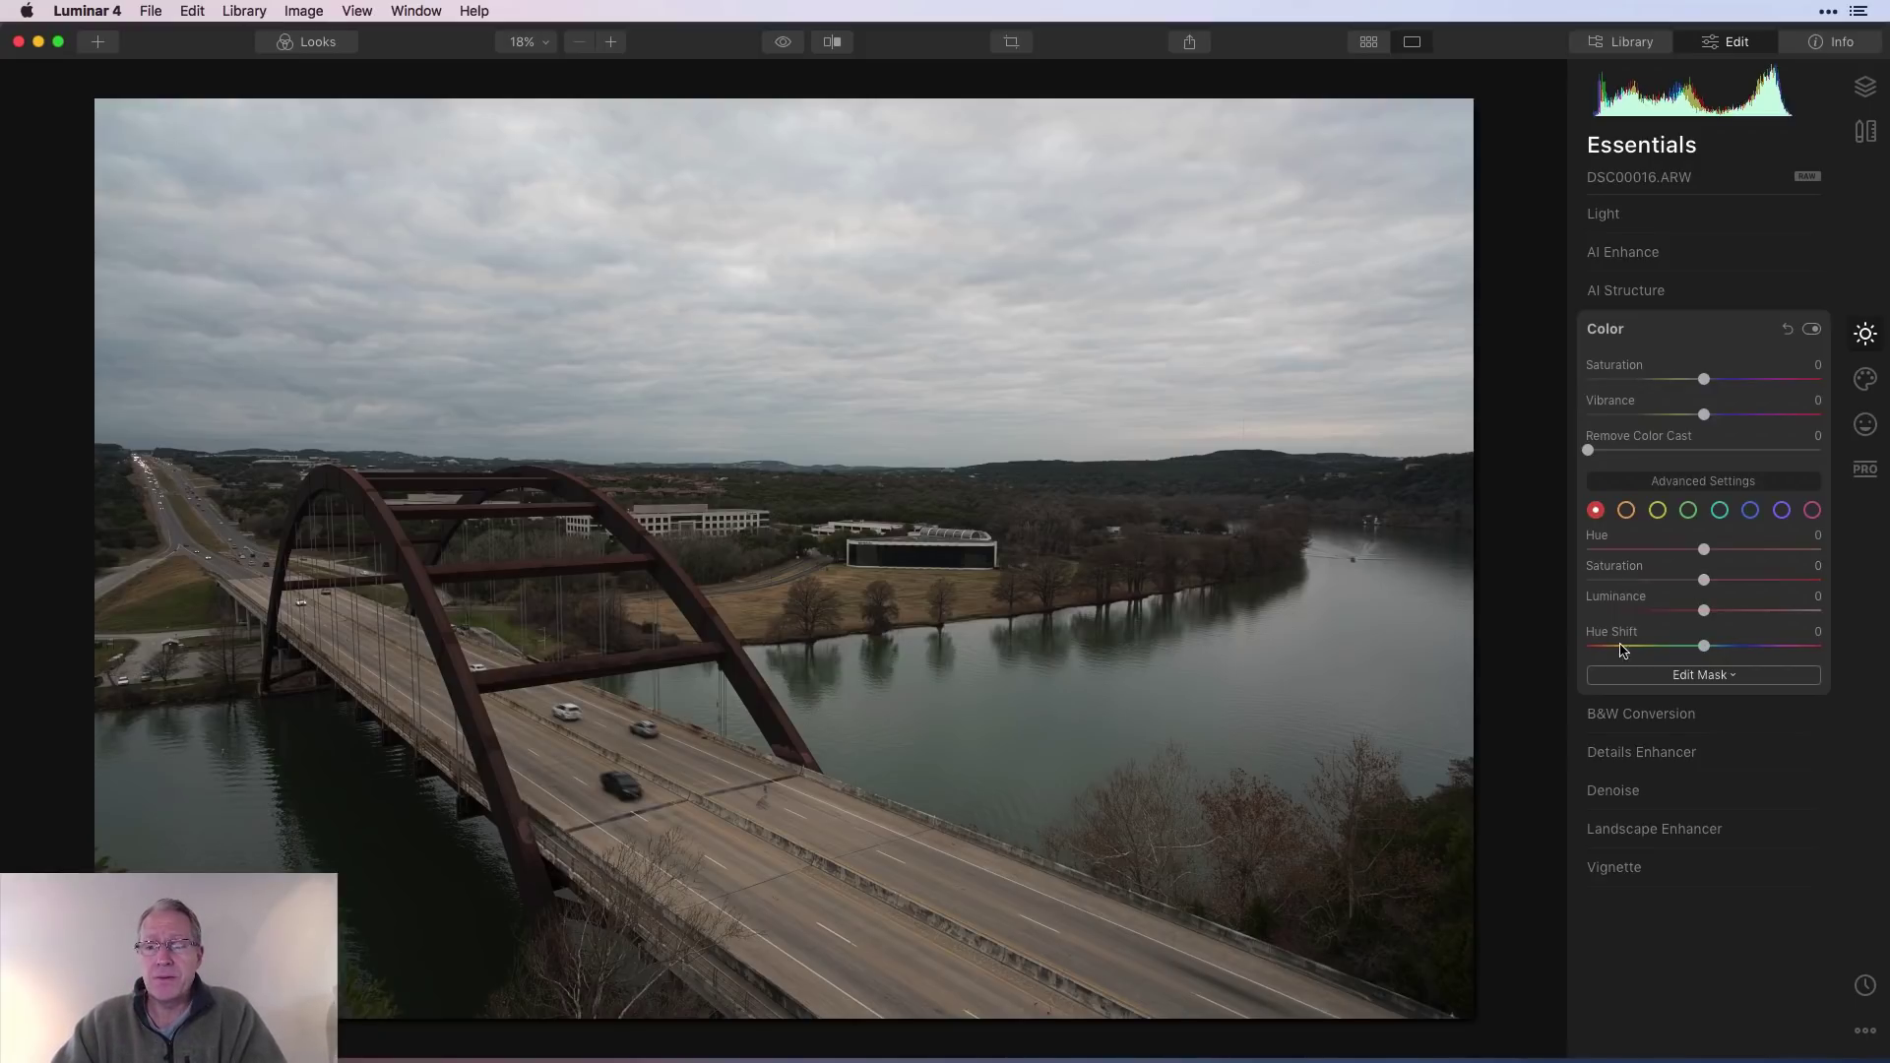
left_click_drag(1703, 645, 1826, 648)
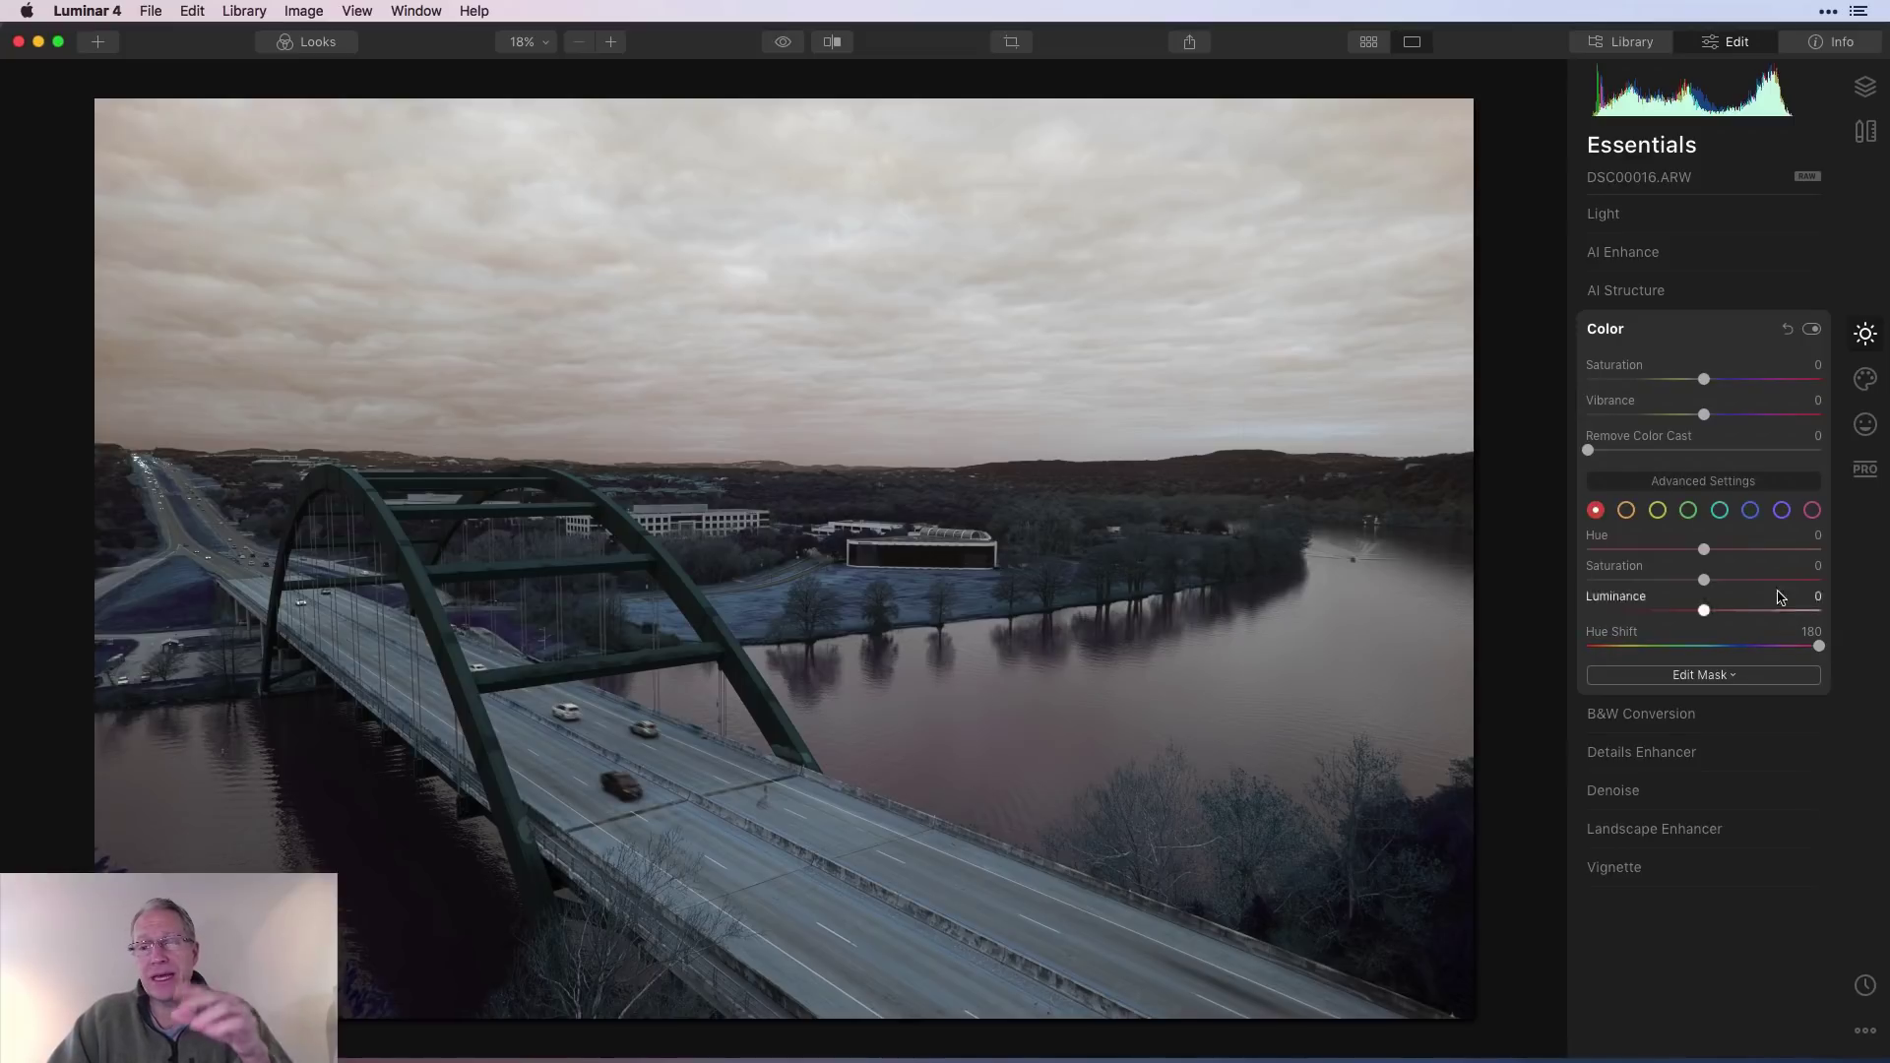
key("super+z")
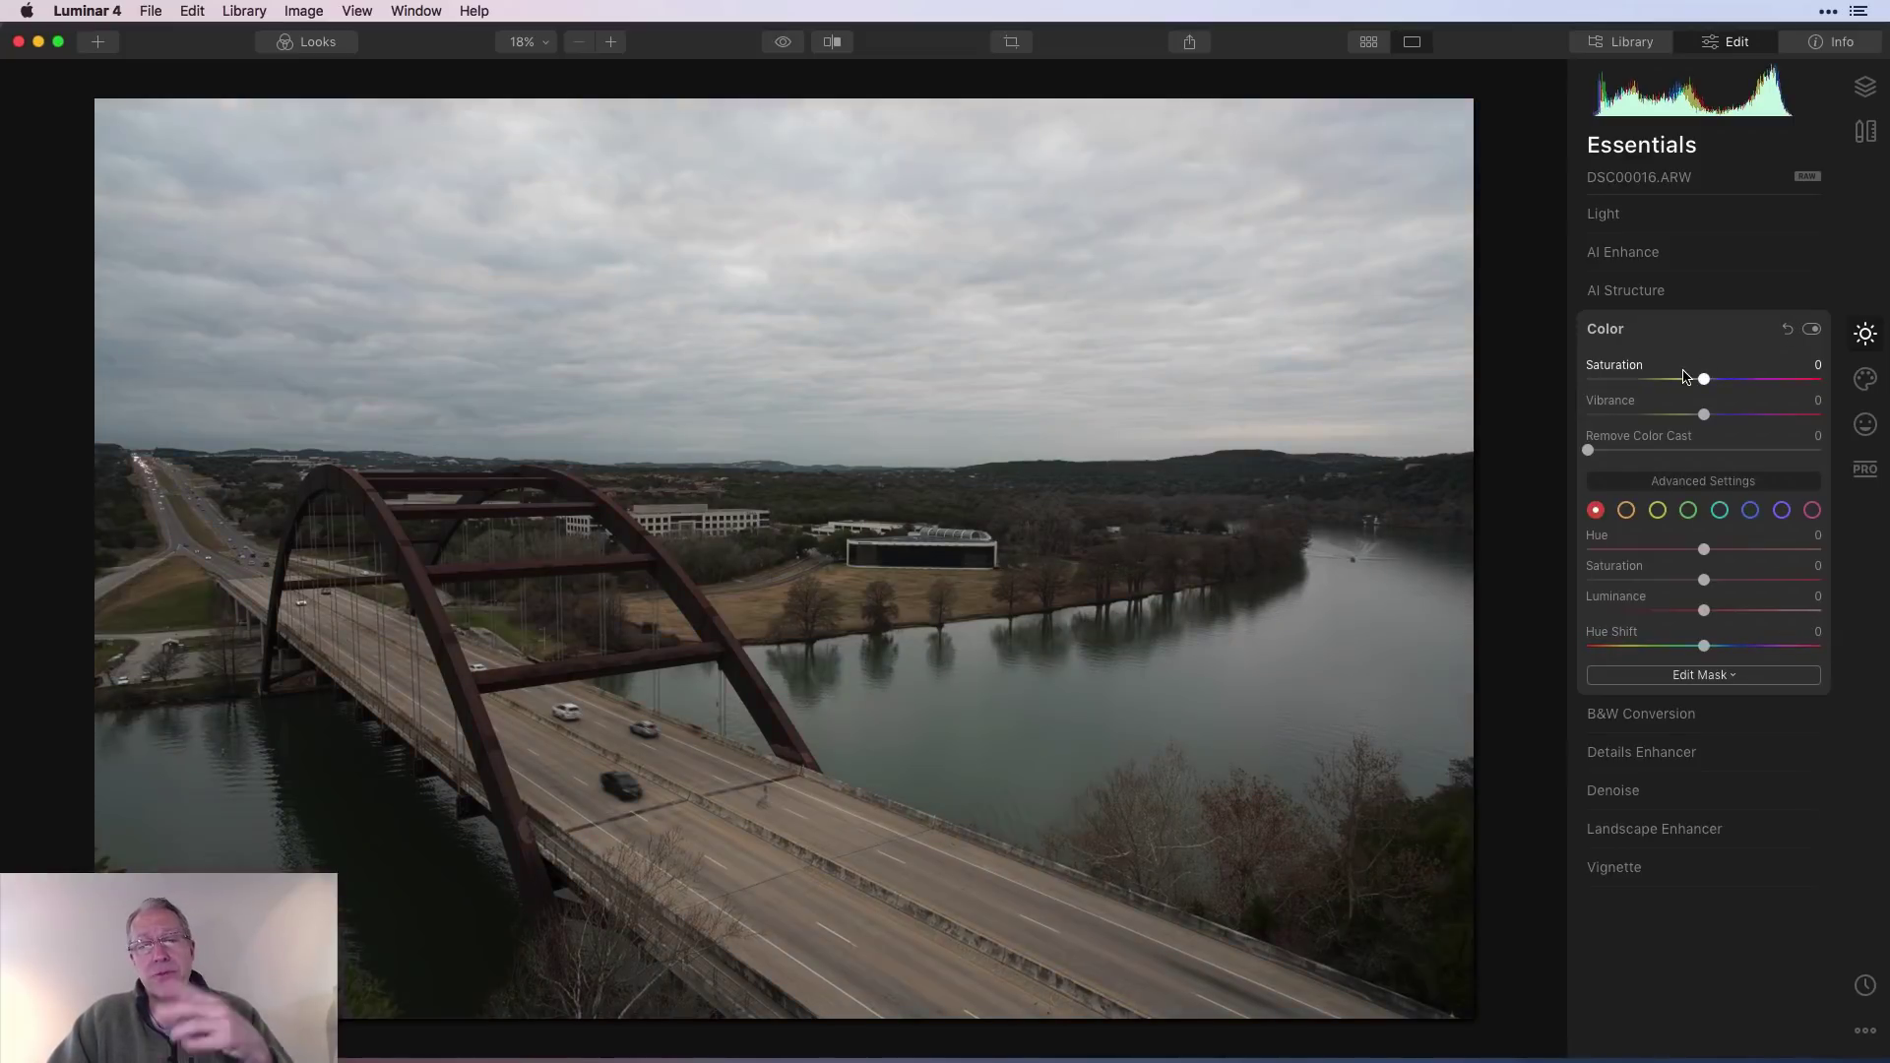
- Try converting the photo to black and white with B&W Conversion, and switch the conversion off again
left_click(1640, 713)
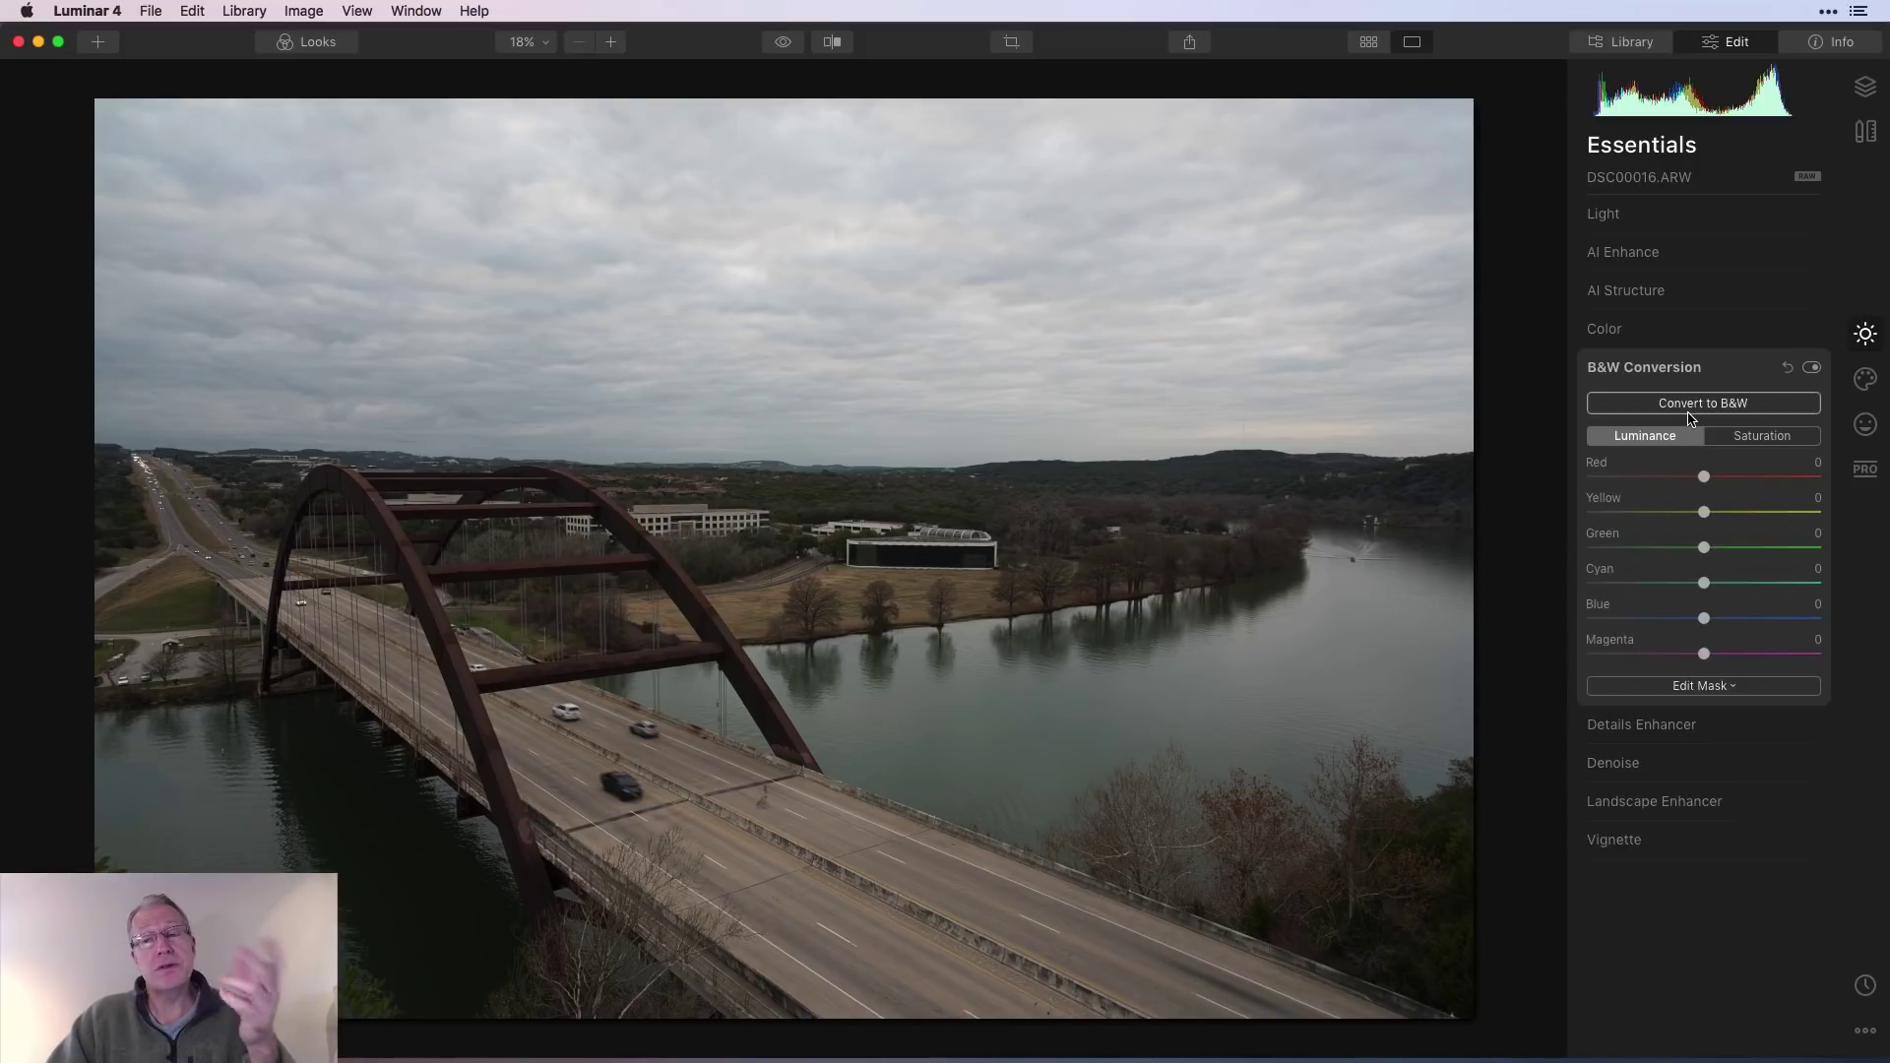
left_click(1693, 407)
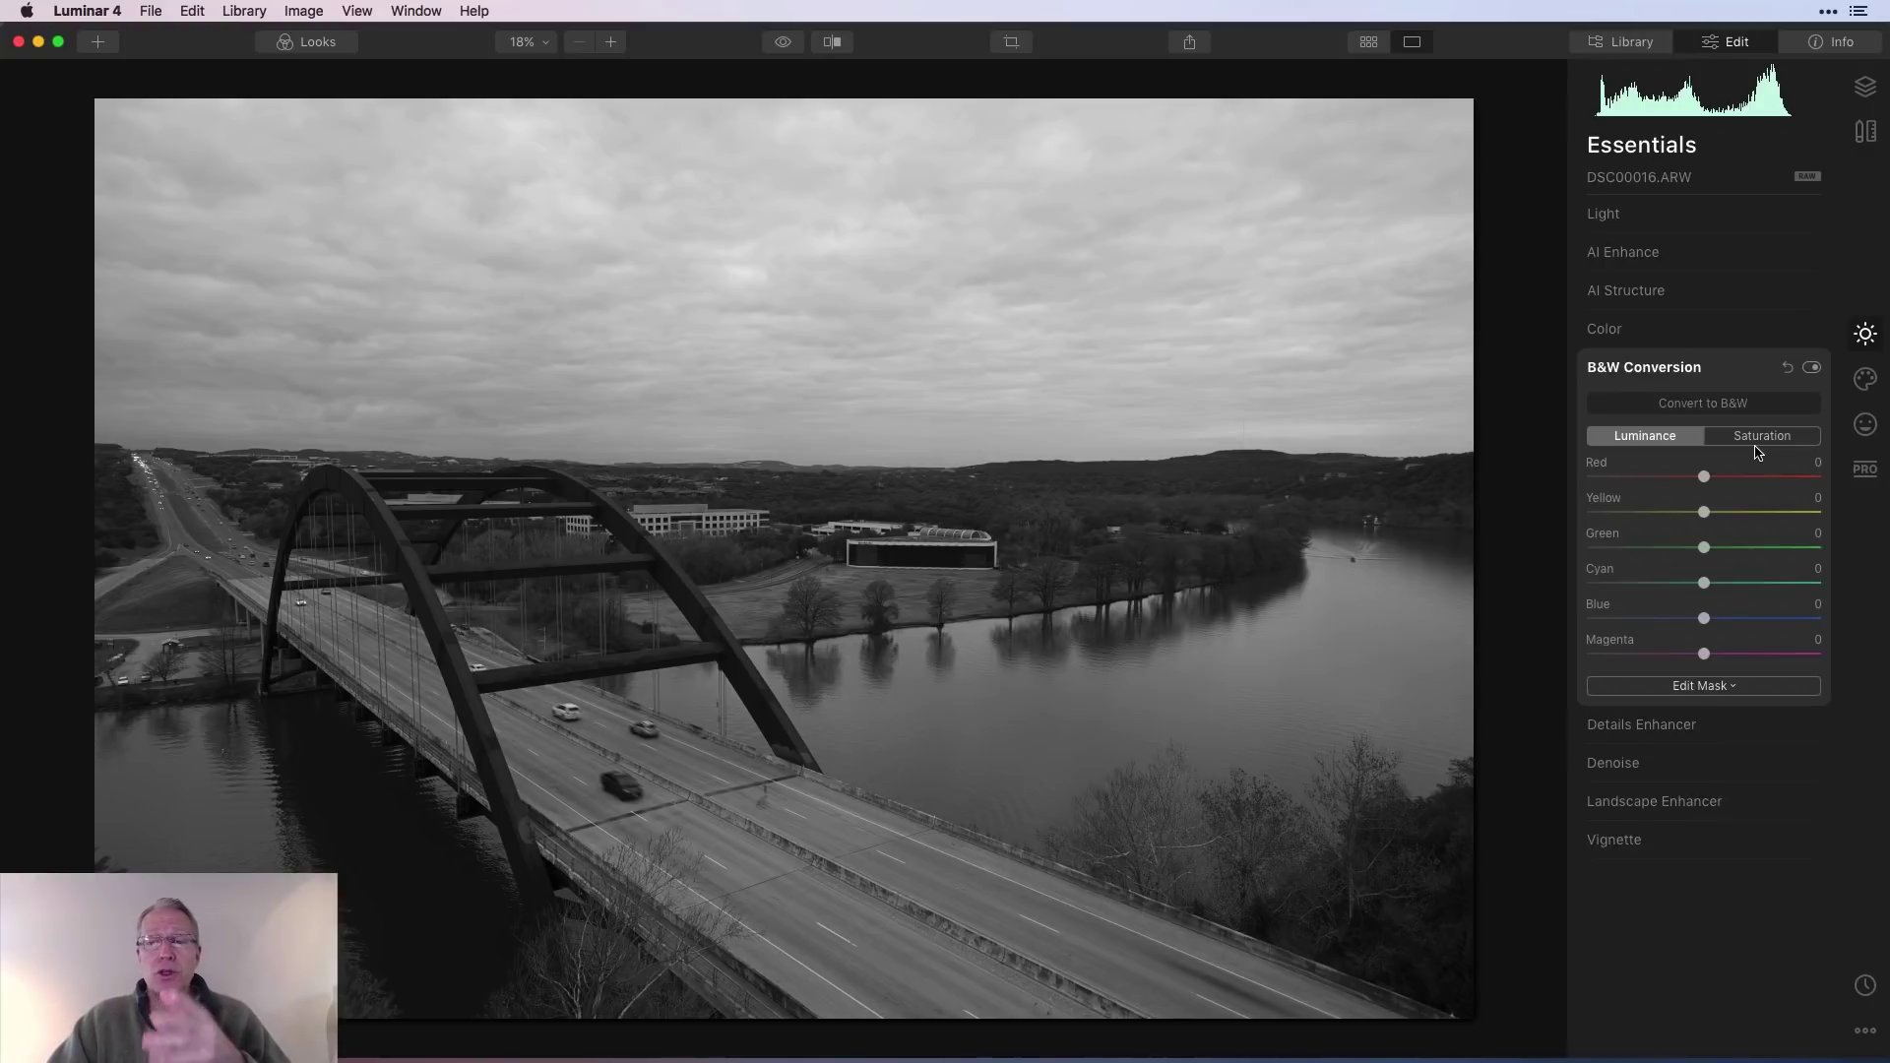
left_click(1722, 402)
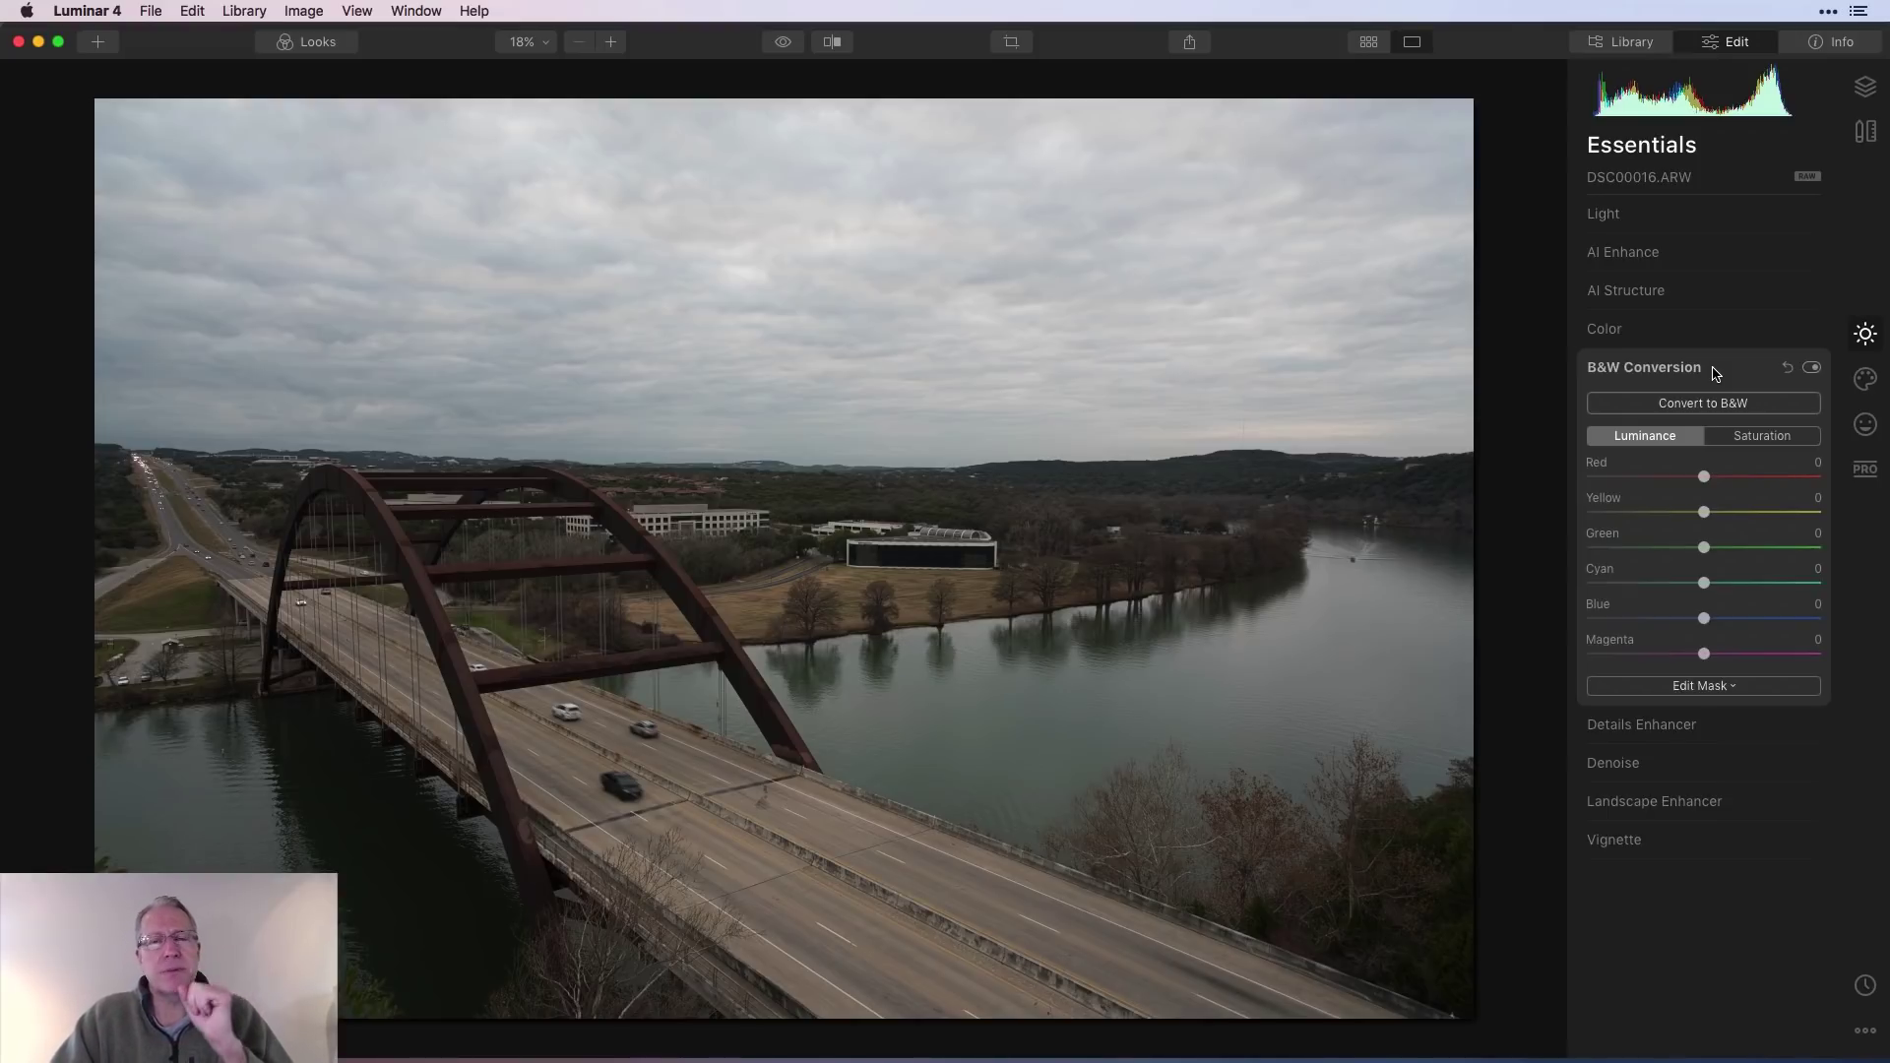
left_click(1714, 373)
- Try Golden Hour at 61 and Foliage Enhancer at 80 in the Landscape Enhancer, returning each to 0
left_click(1702, 482)
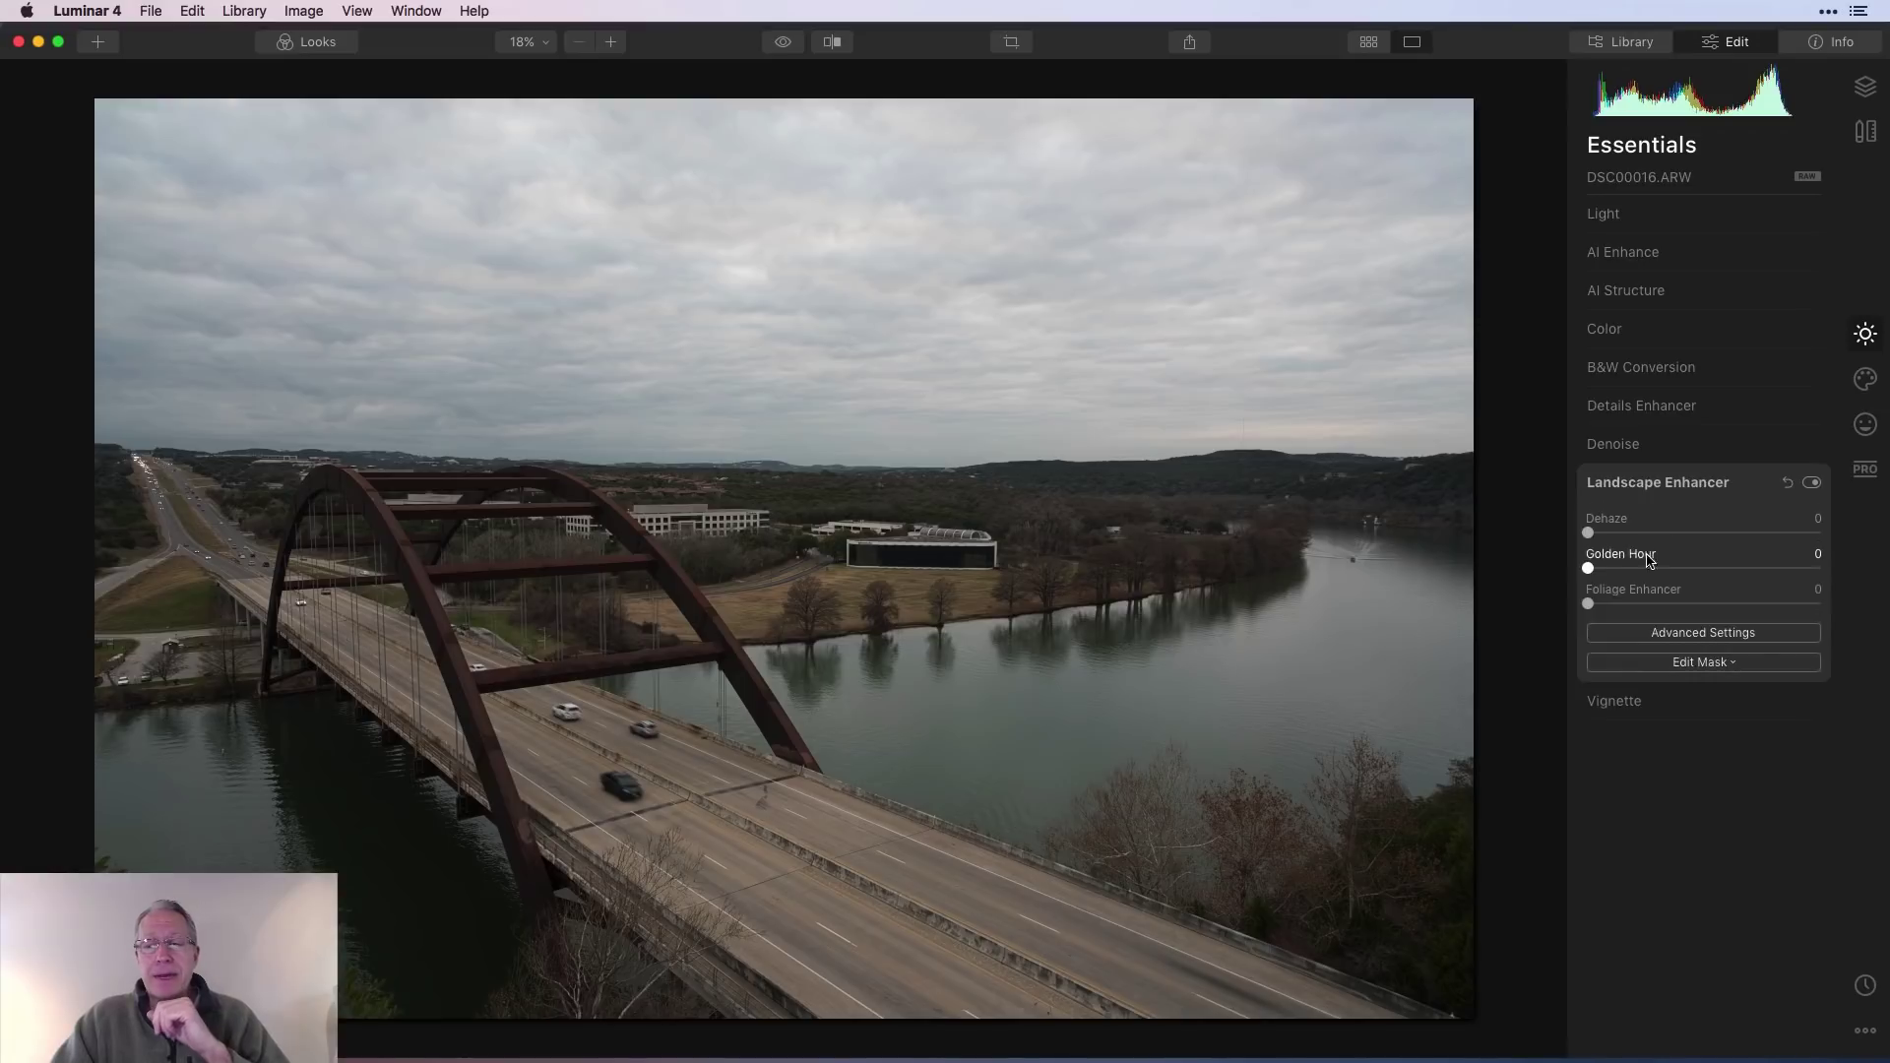
left_click_drag(1588, 568, 1739, 569)
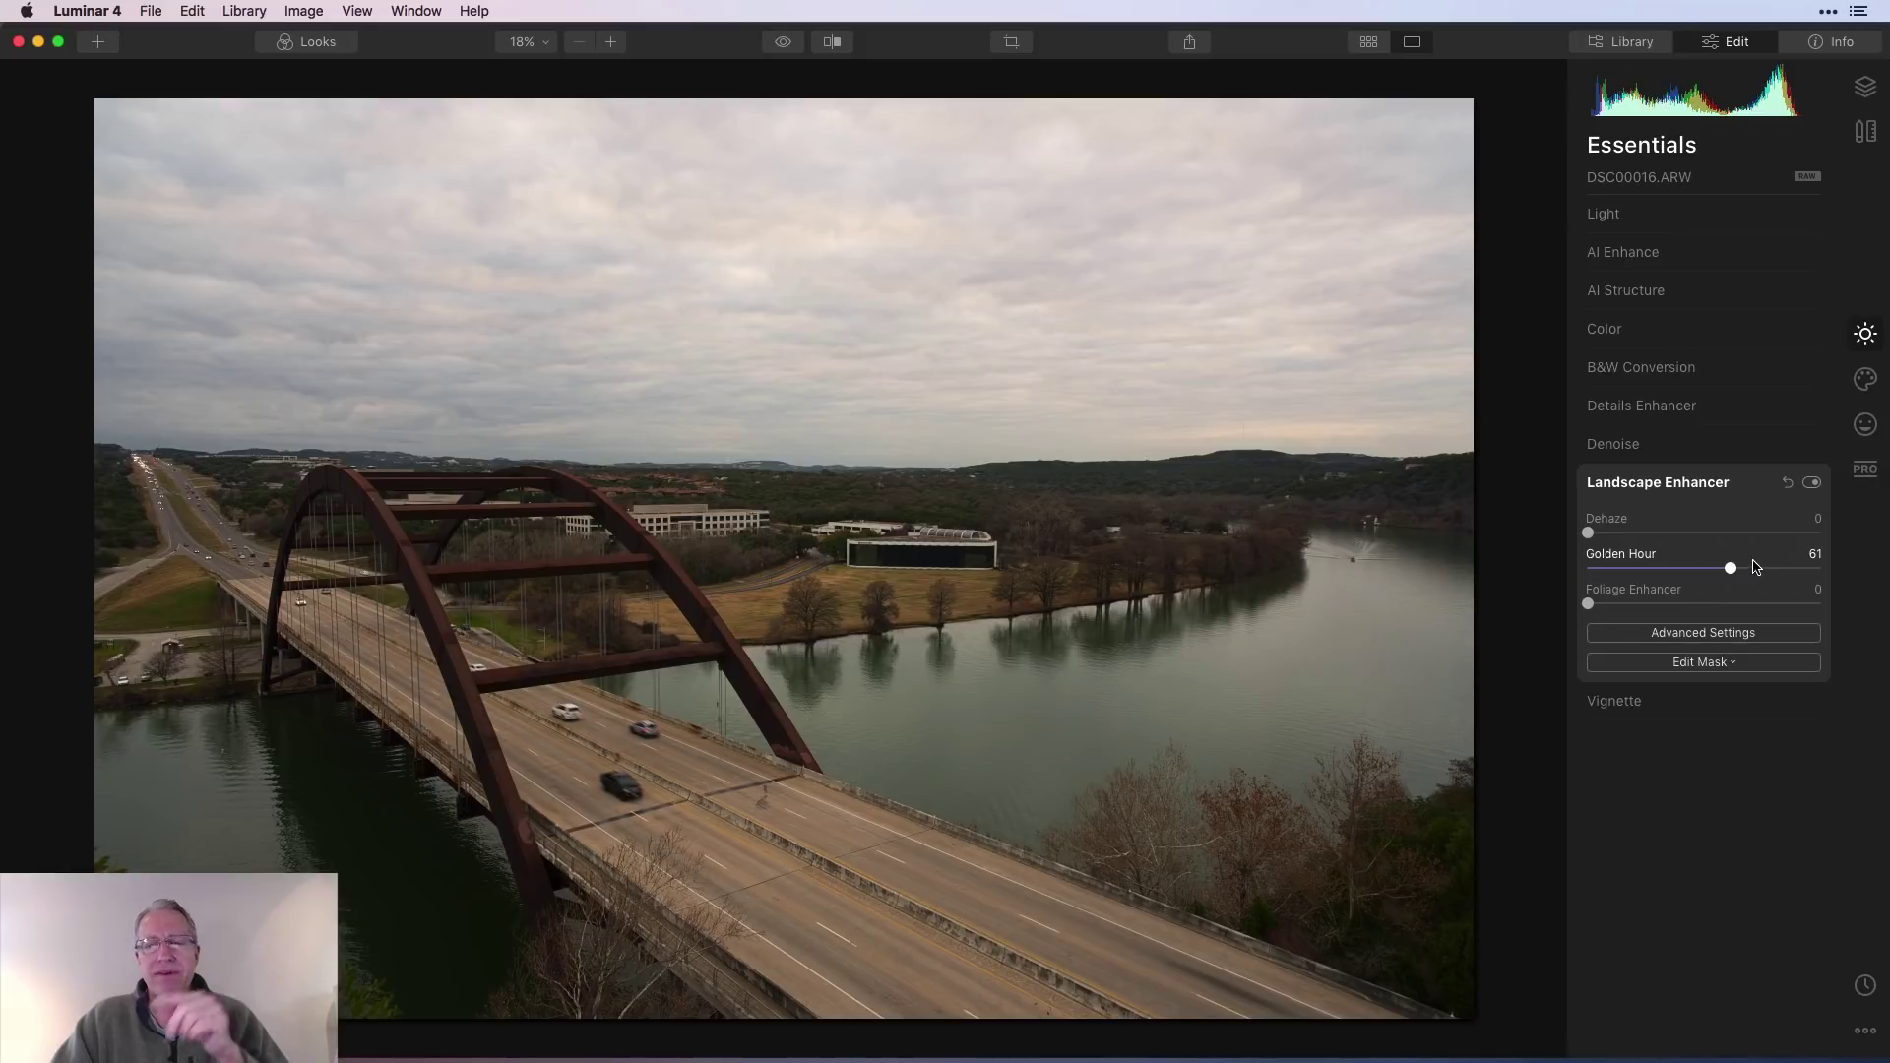
left_click(1788, 483)
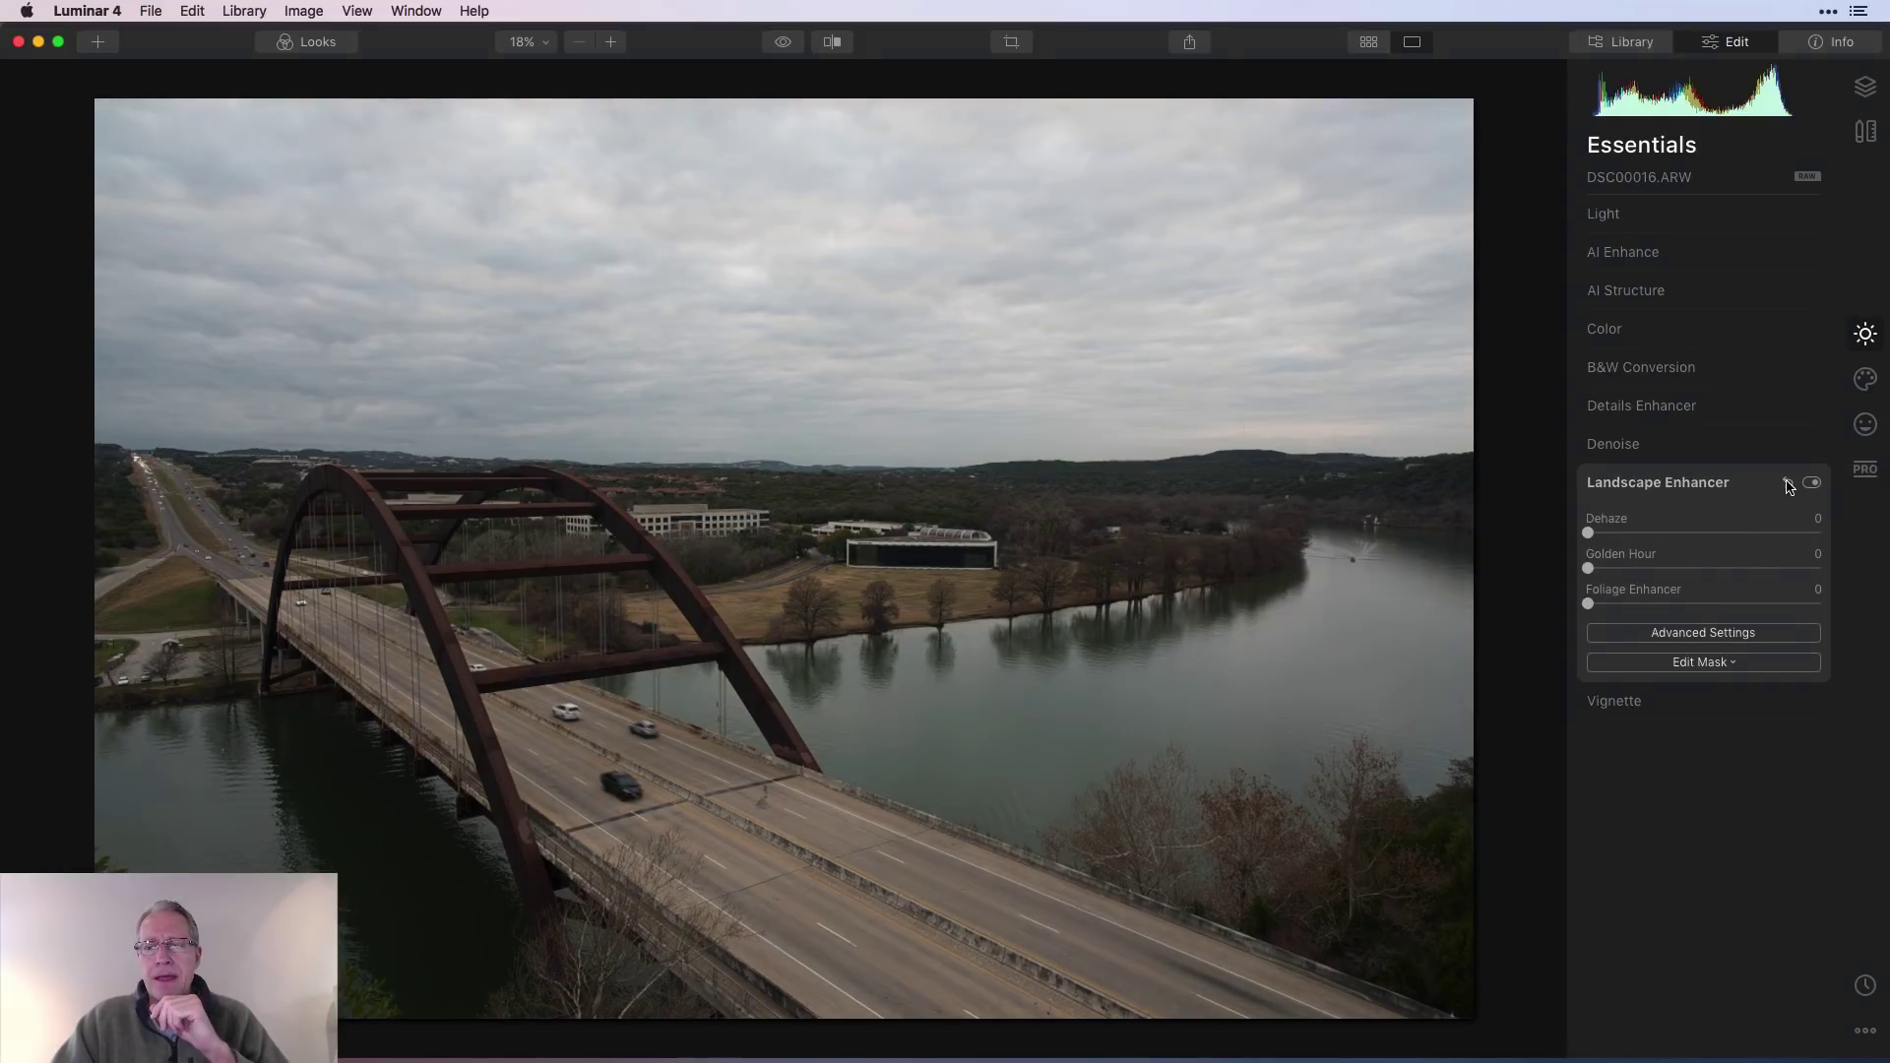
left_click_drag(1588, 605, 1774, 603)
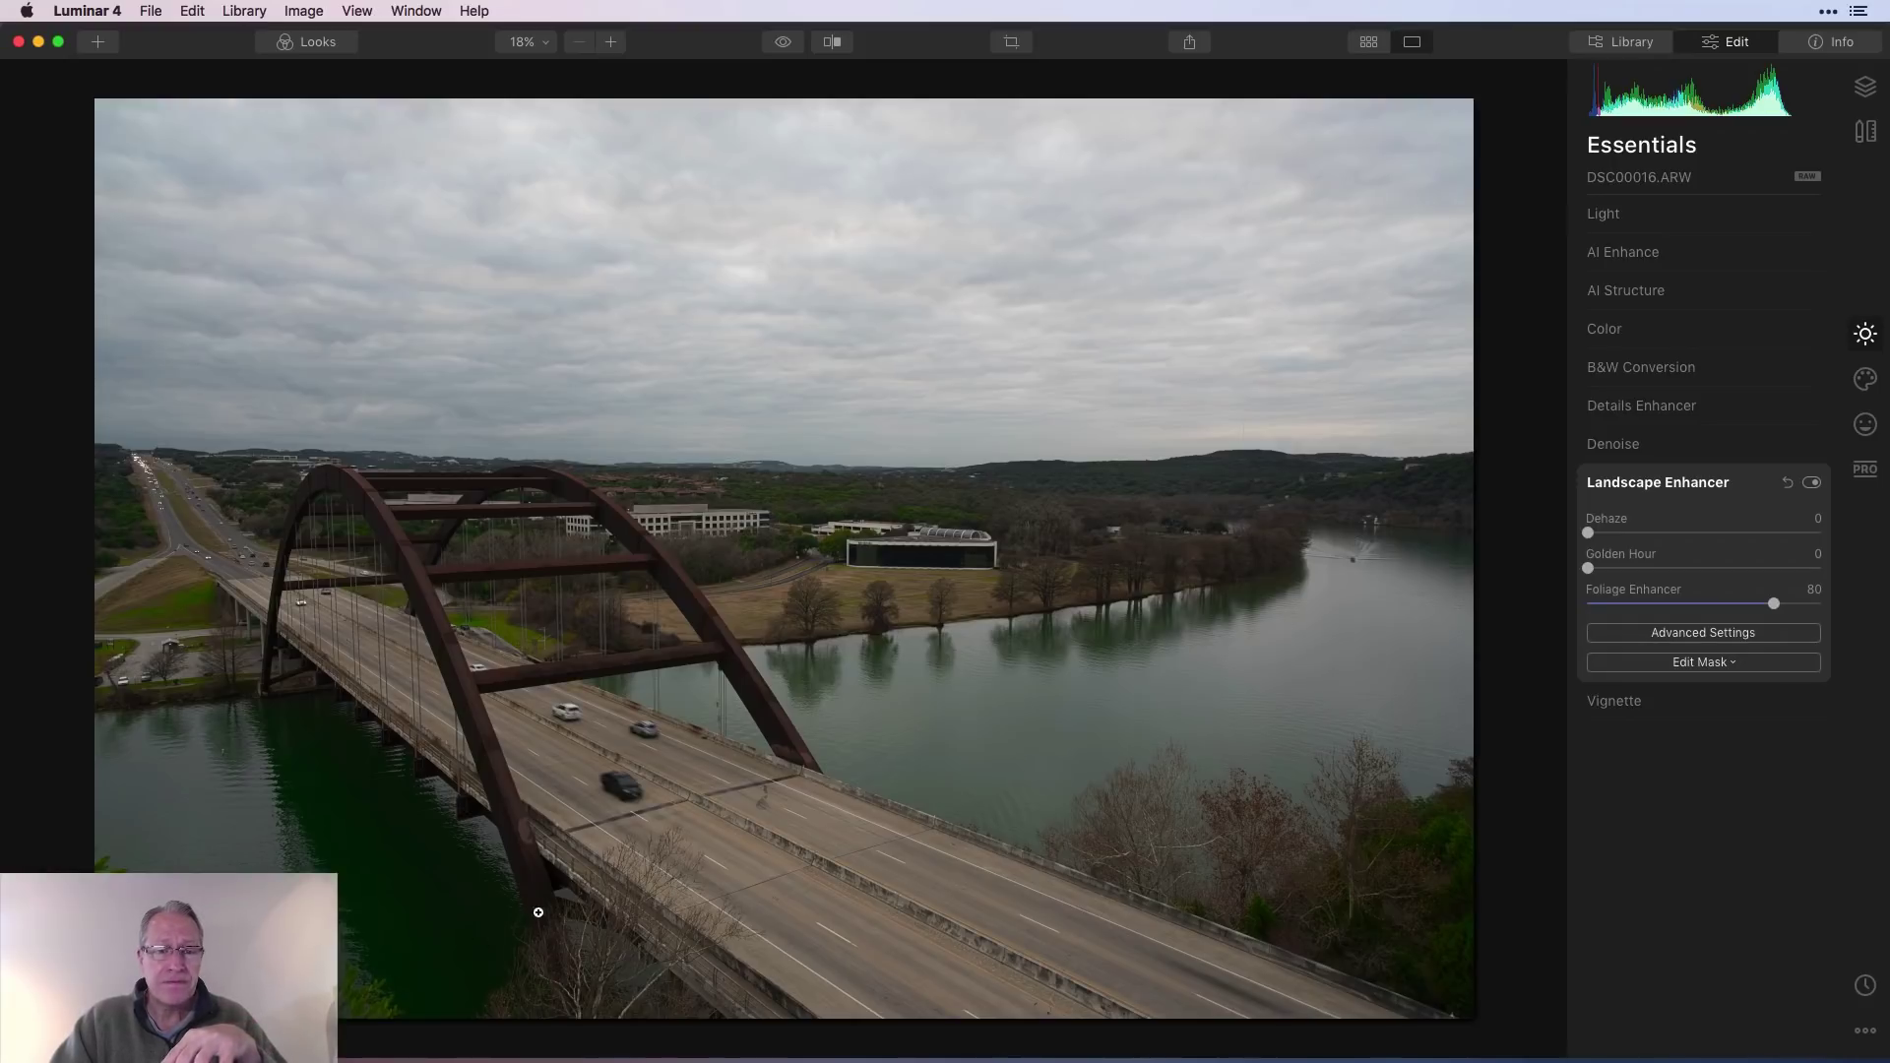
left_click_drag(1775, 604, 1511, 591)
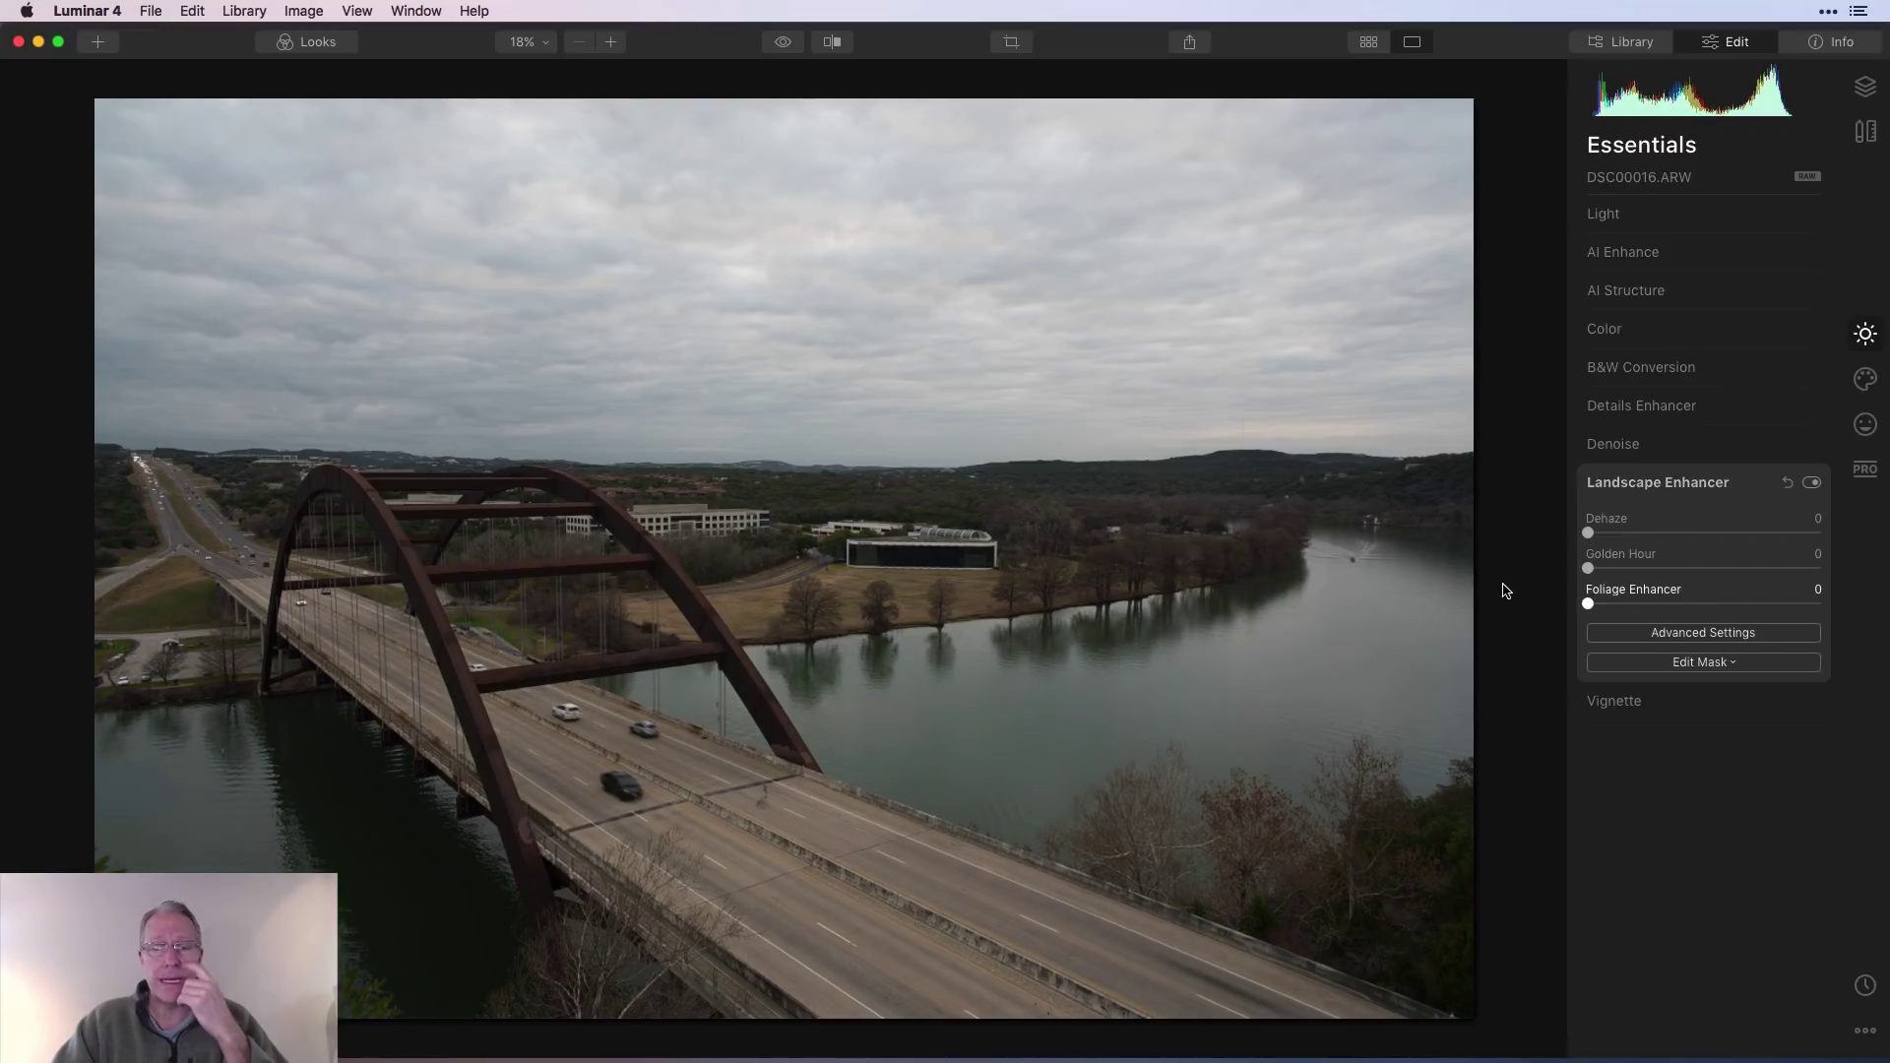
left_click(1741, 492)
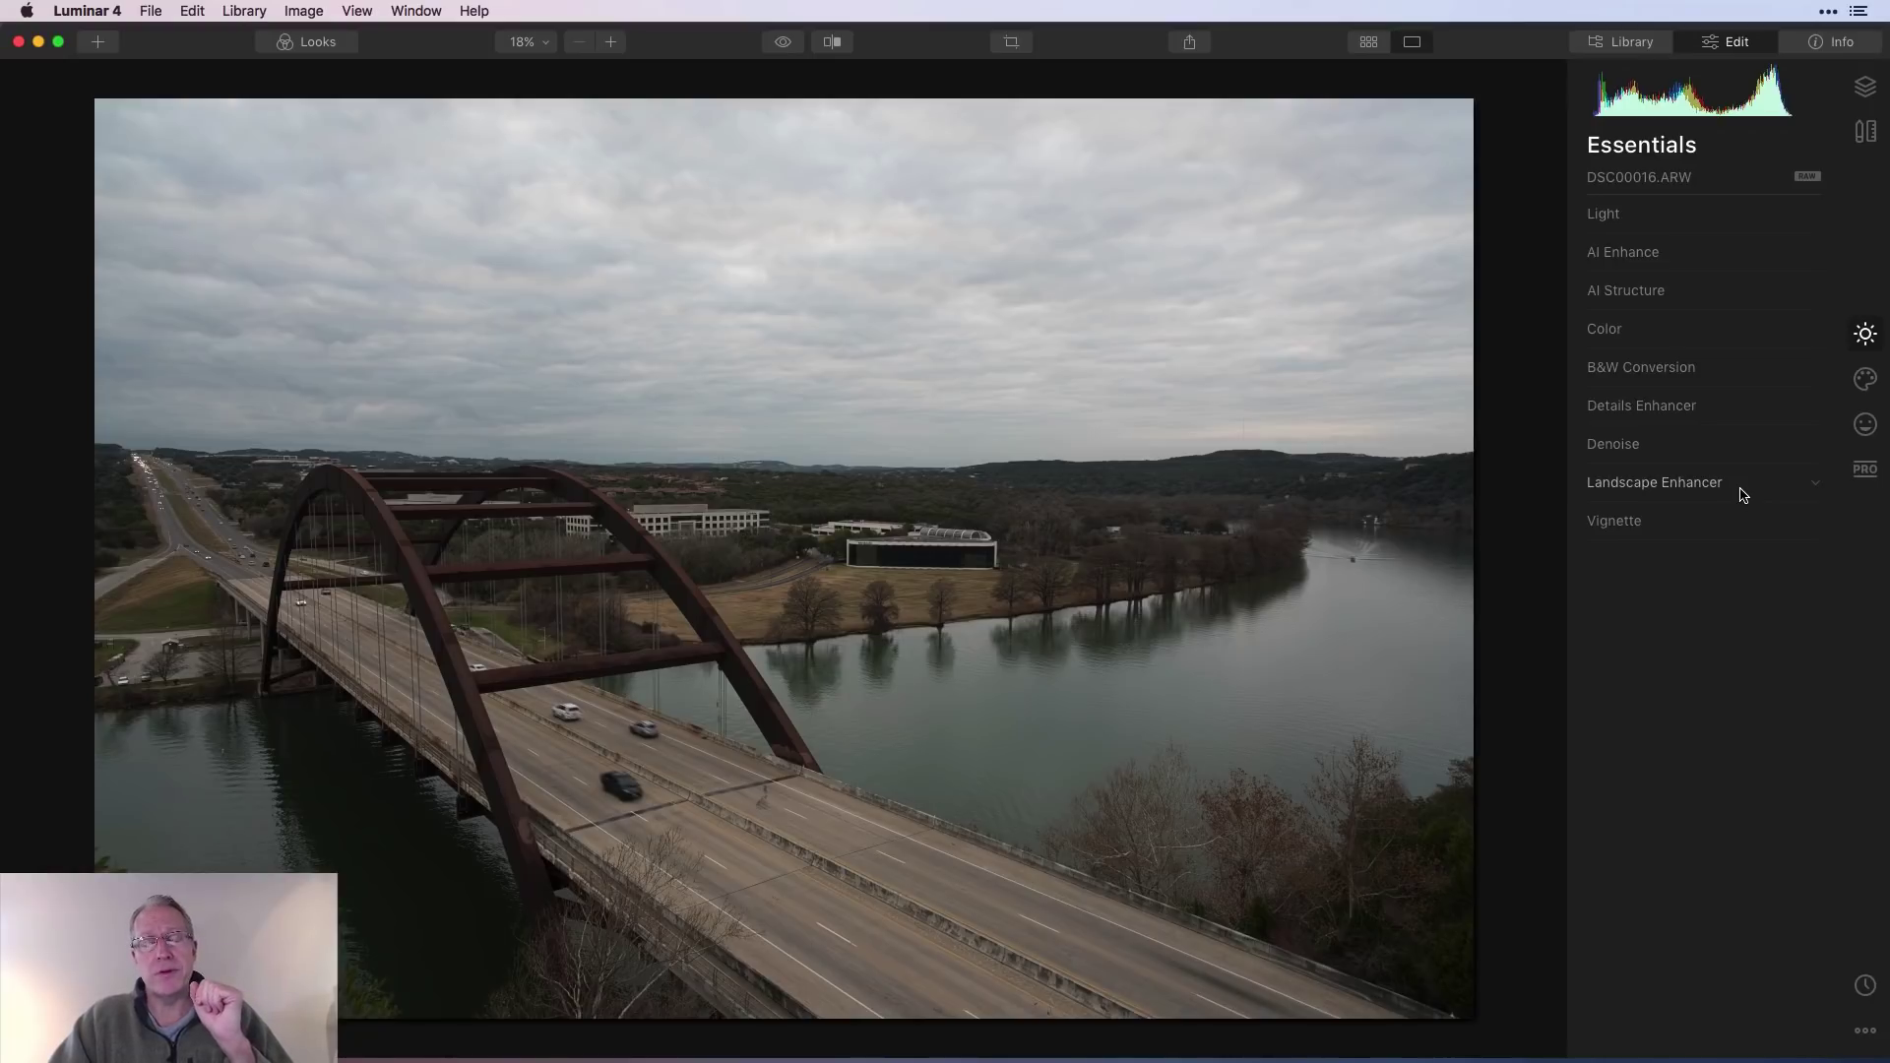
- Apply the Palm Springs LUT in the Creative group's Color Styles filter, with Amount 33, Contrast 40 and Saturation -55
key("super+2")
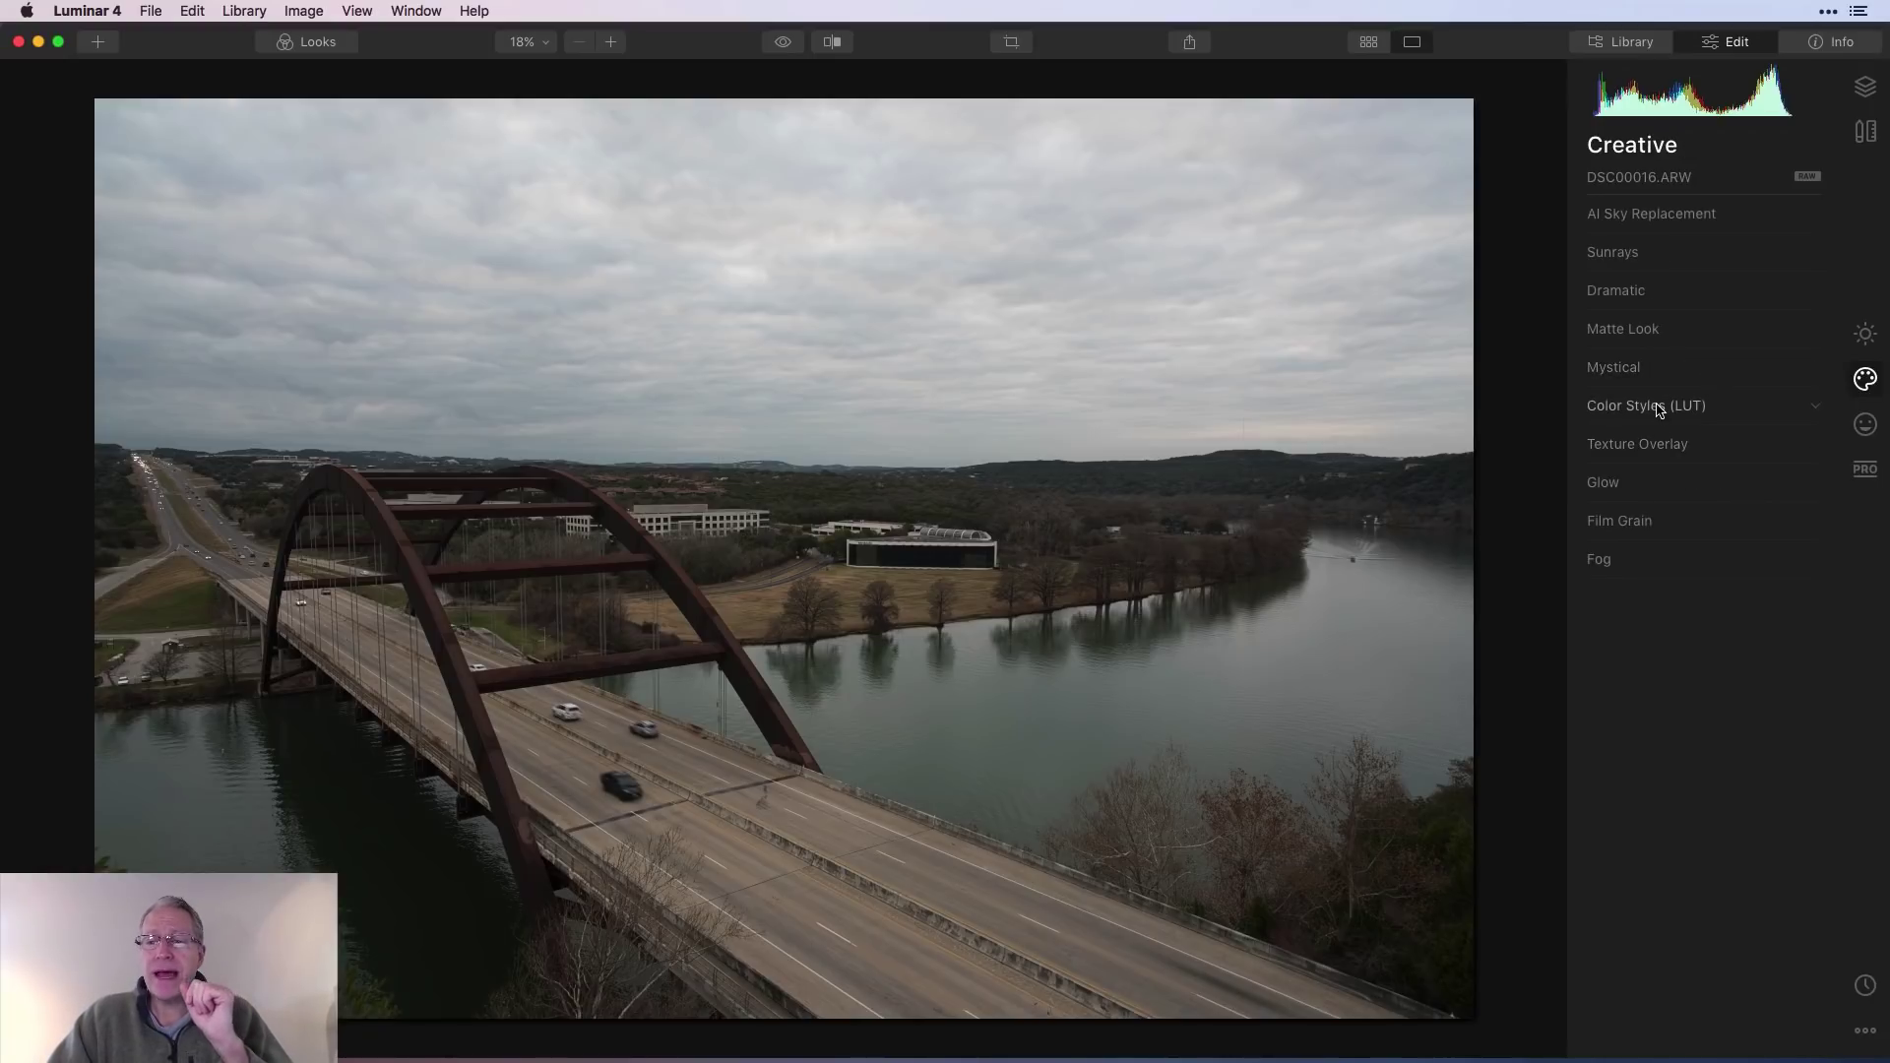
left_click(1660, 407)
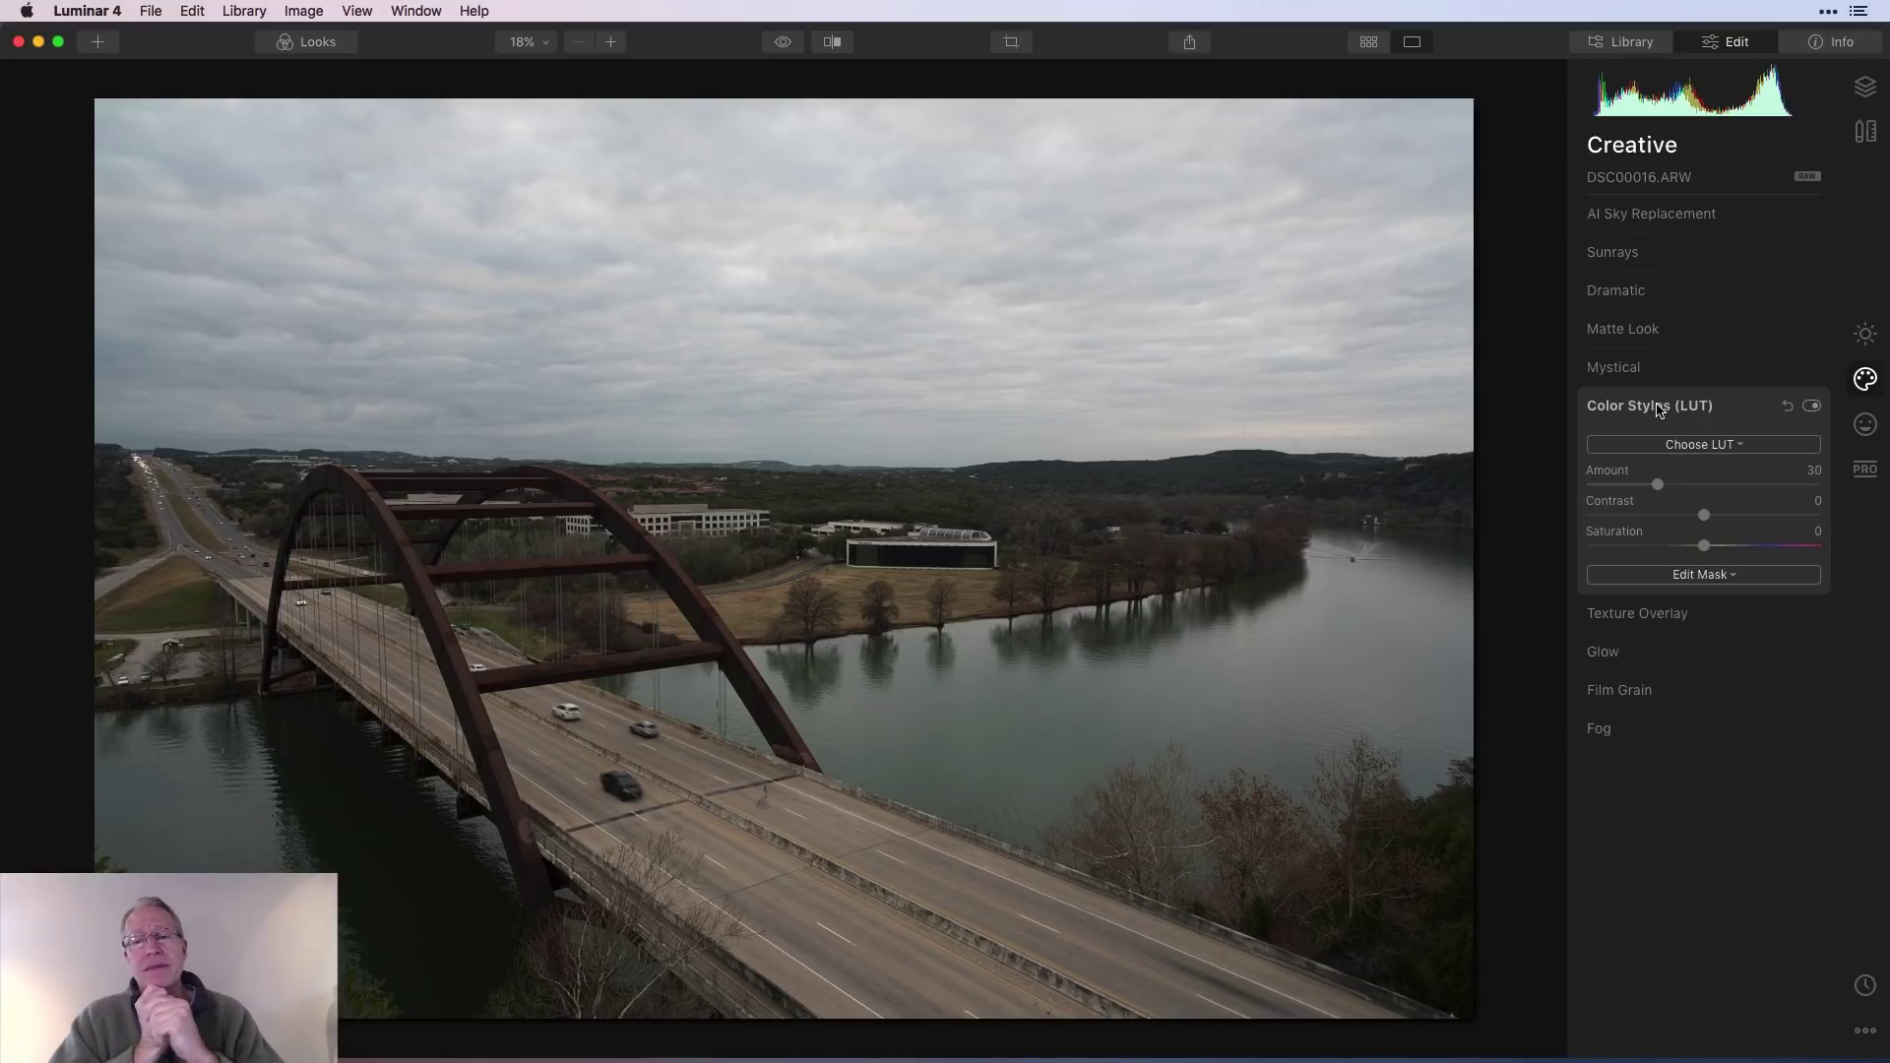
left_click(1708, 446)
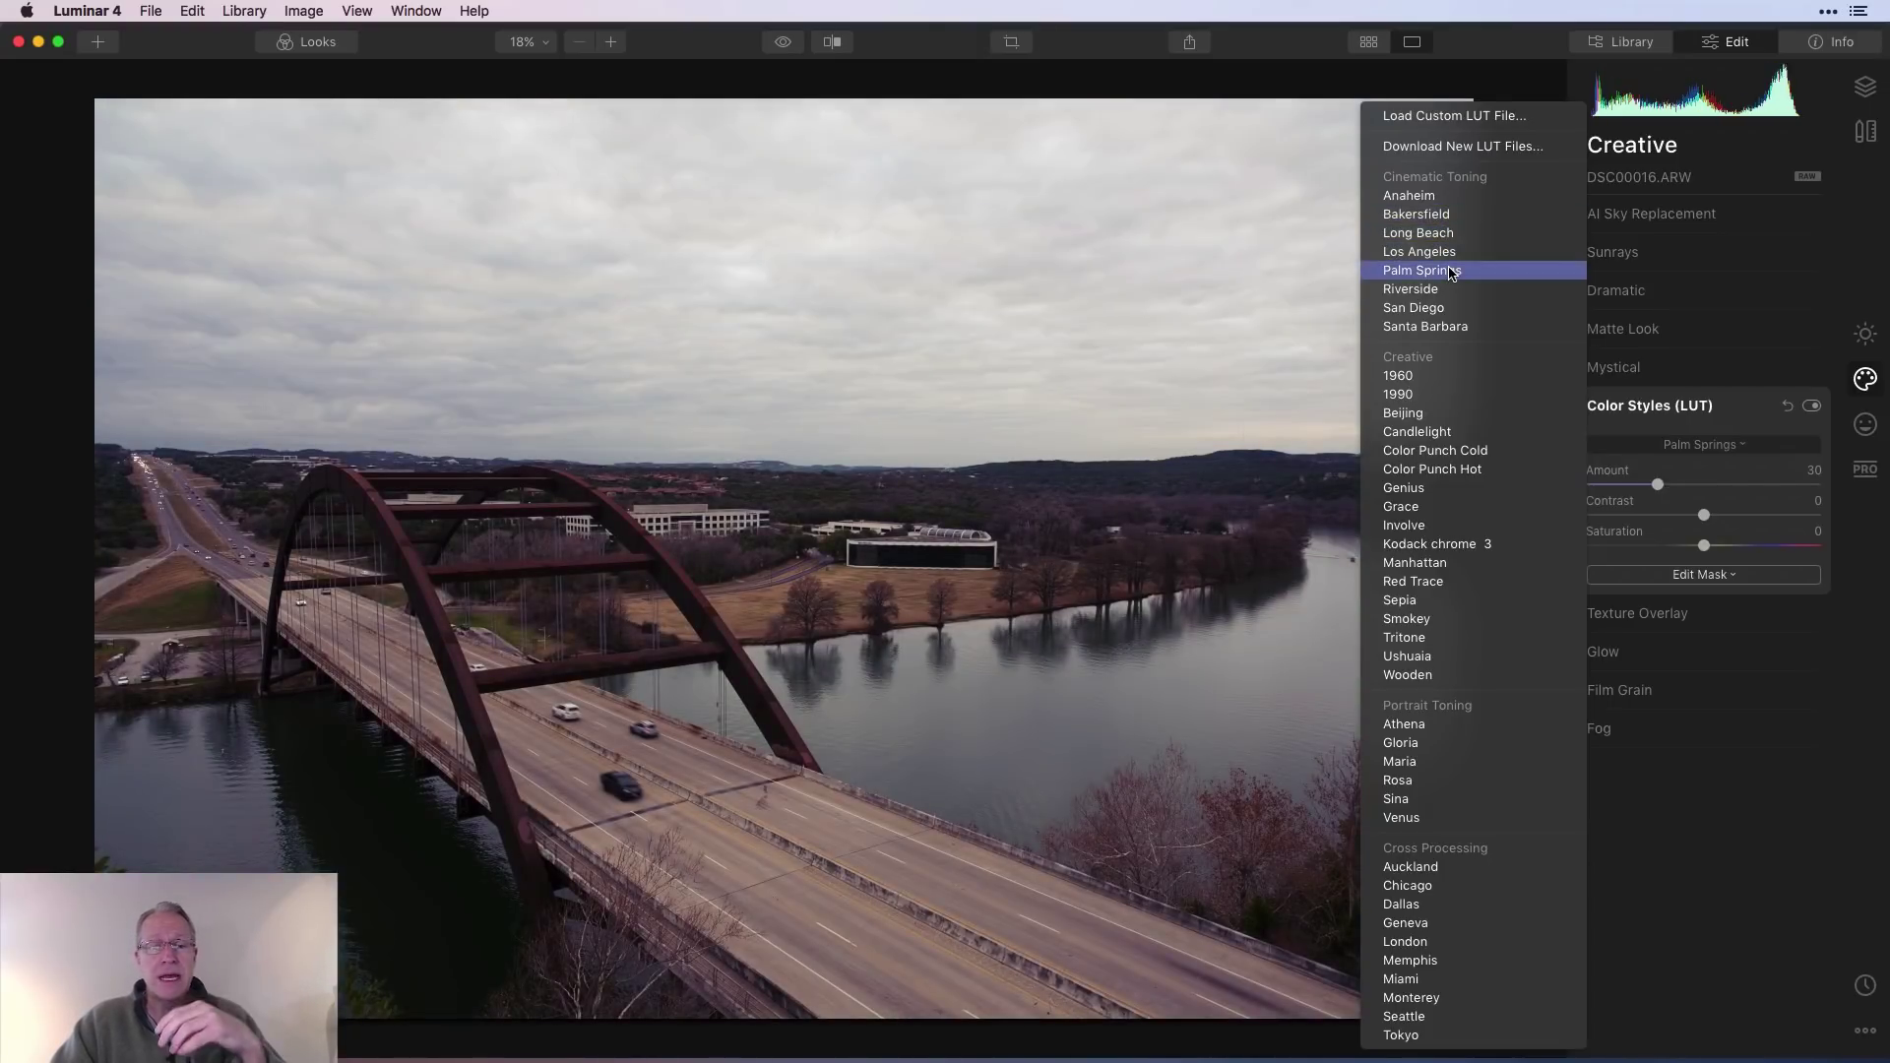
left_click(1451, 274)
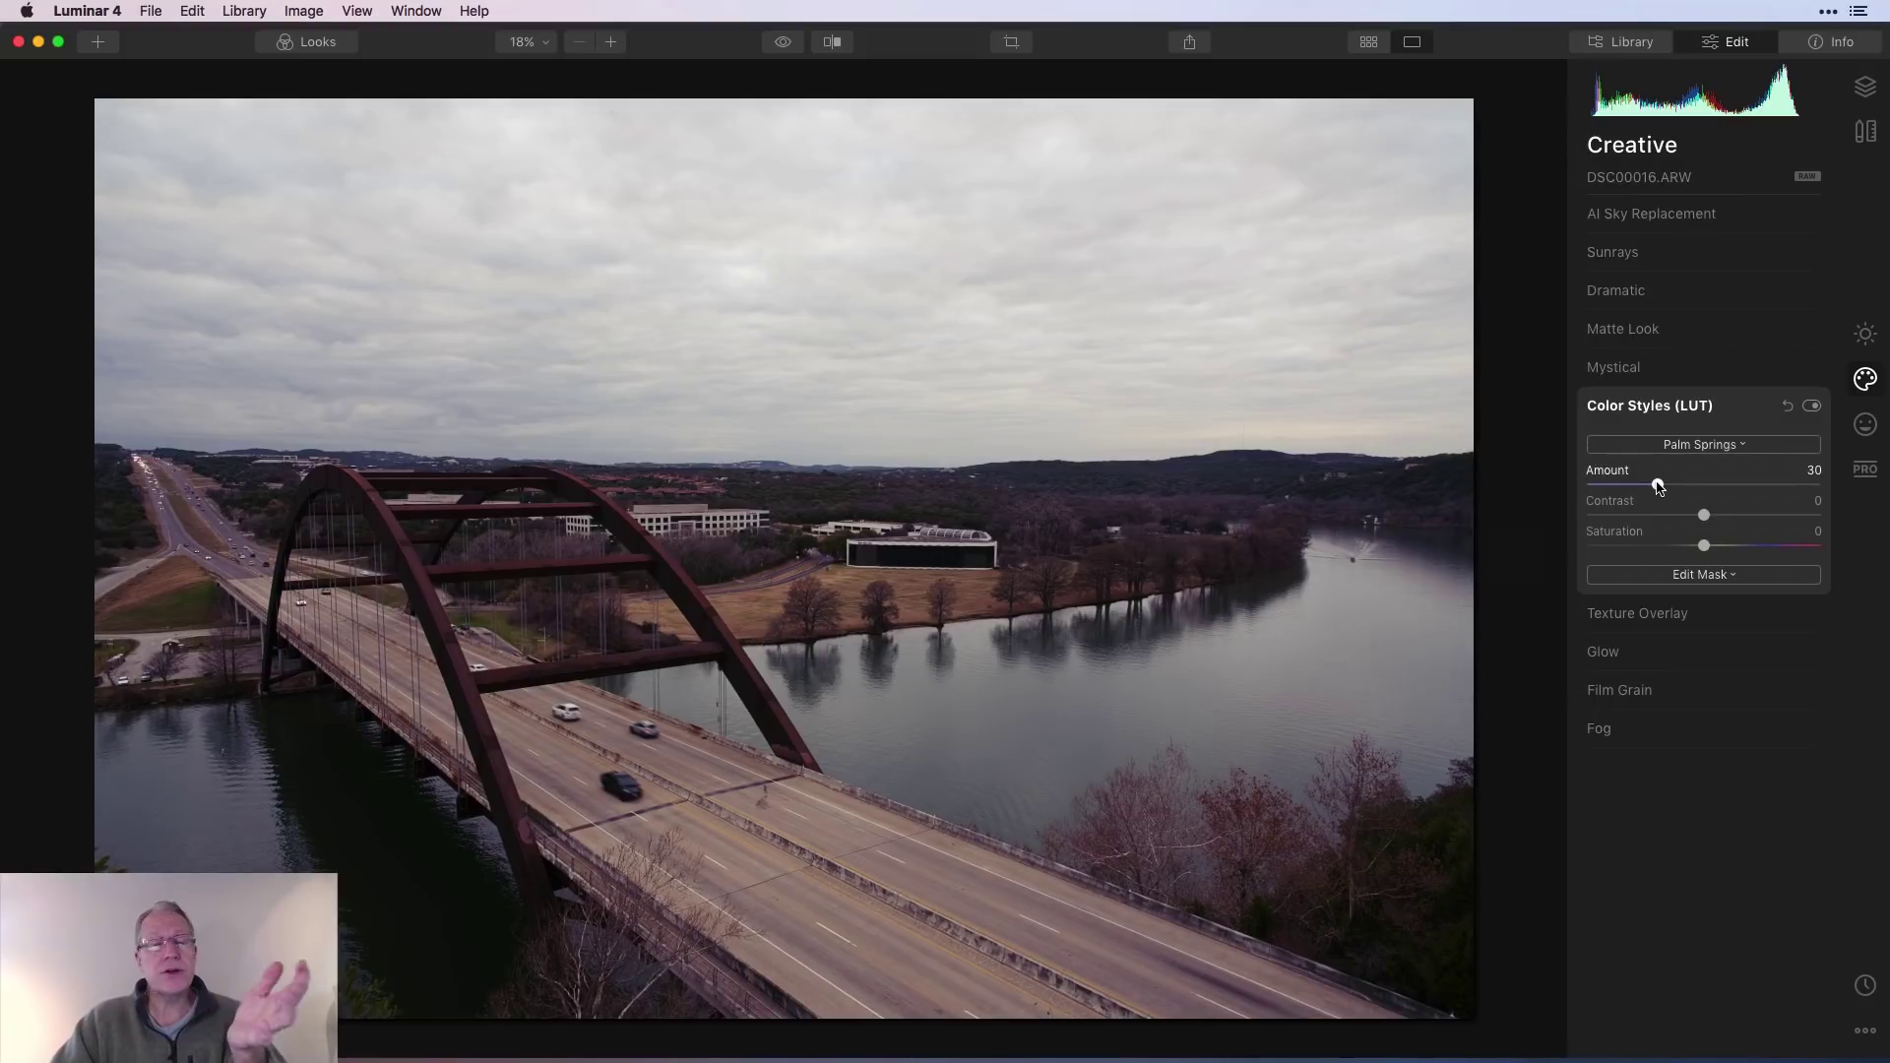
mouse_move(1658, 486)
left_mouse_down()
mouse_move(1759, 487)
mouse_move(1666, 486)
left_mouse_up()
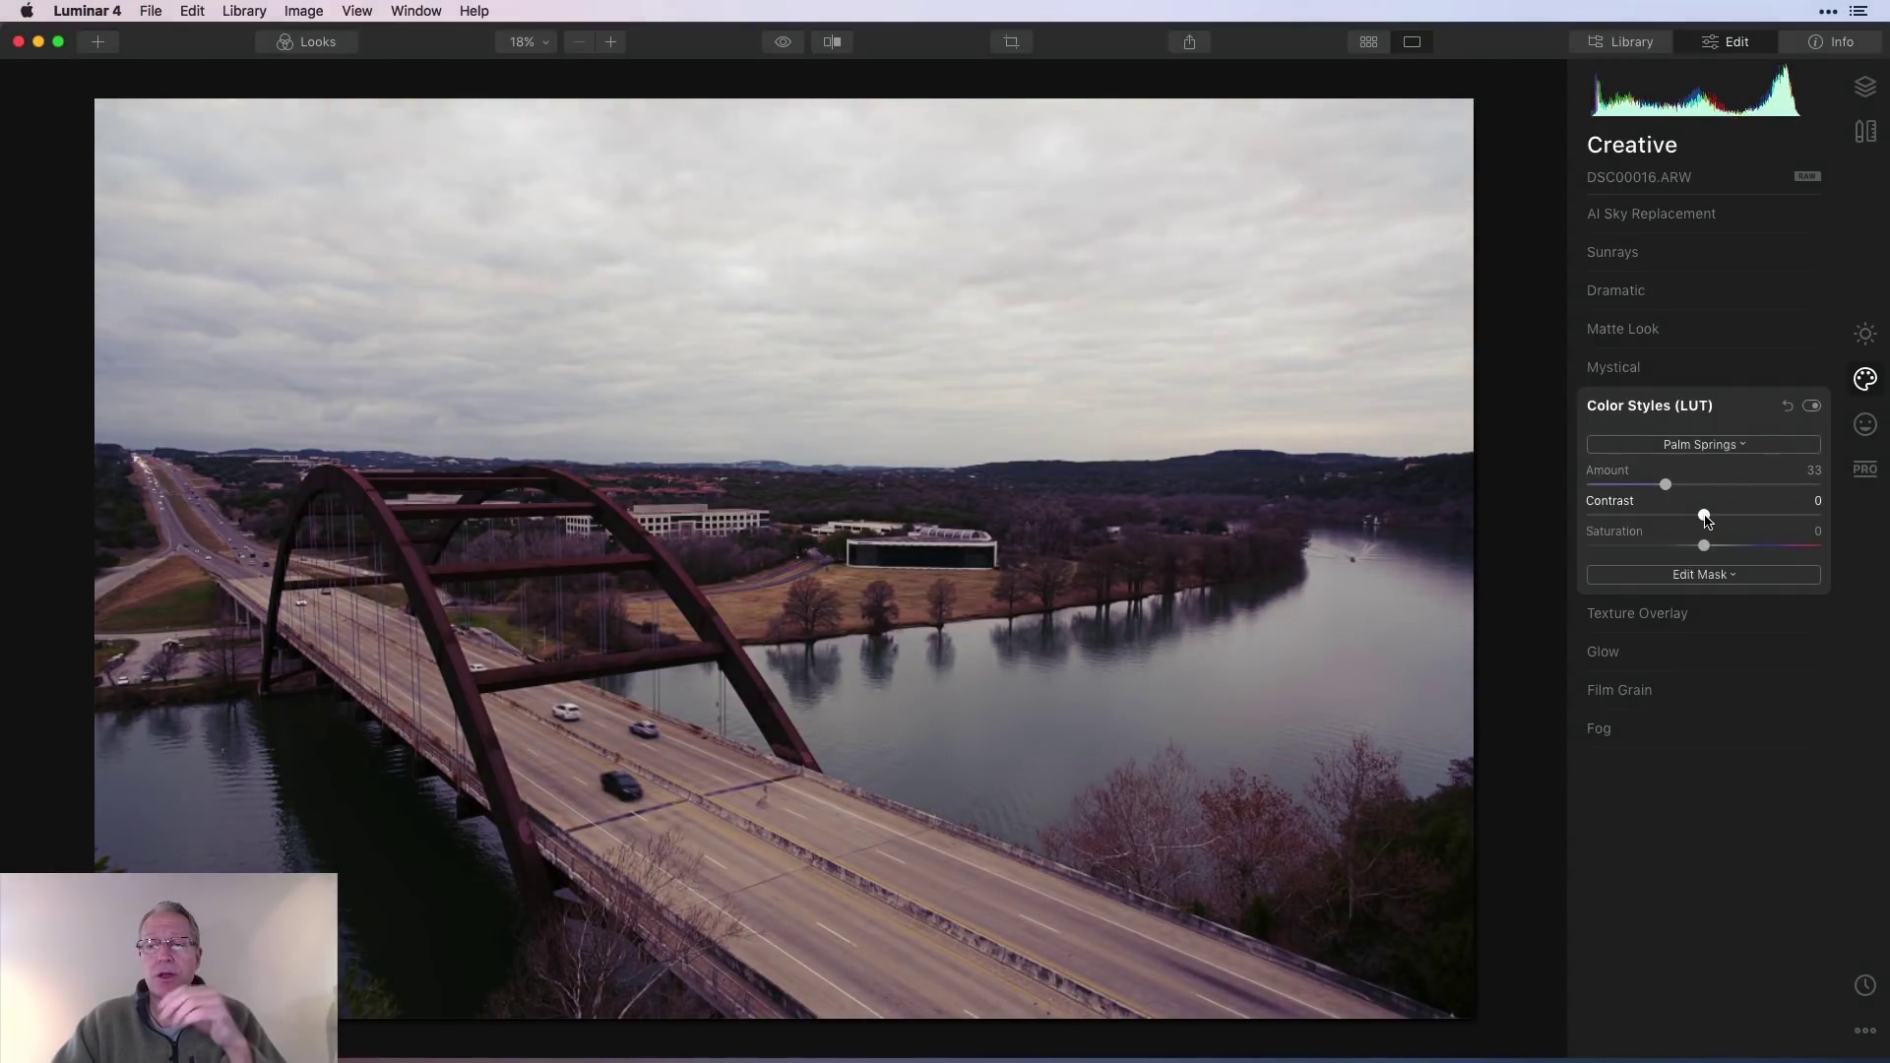
left_click_drag(1705, 516, 1642, 552)
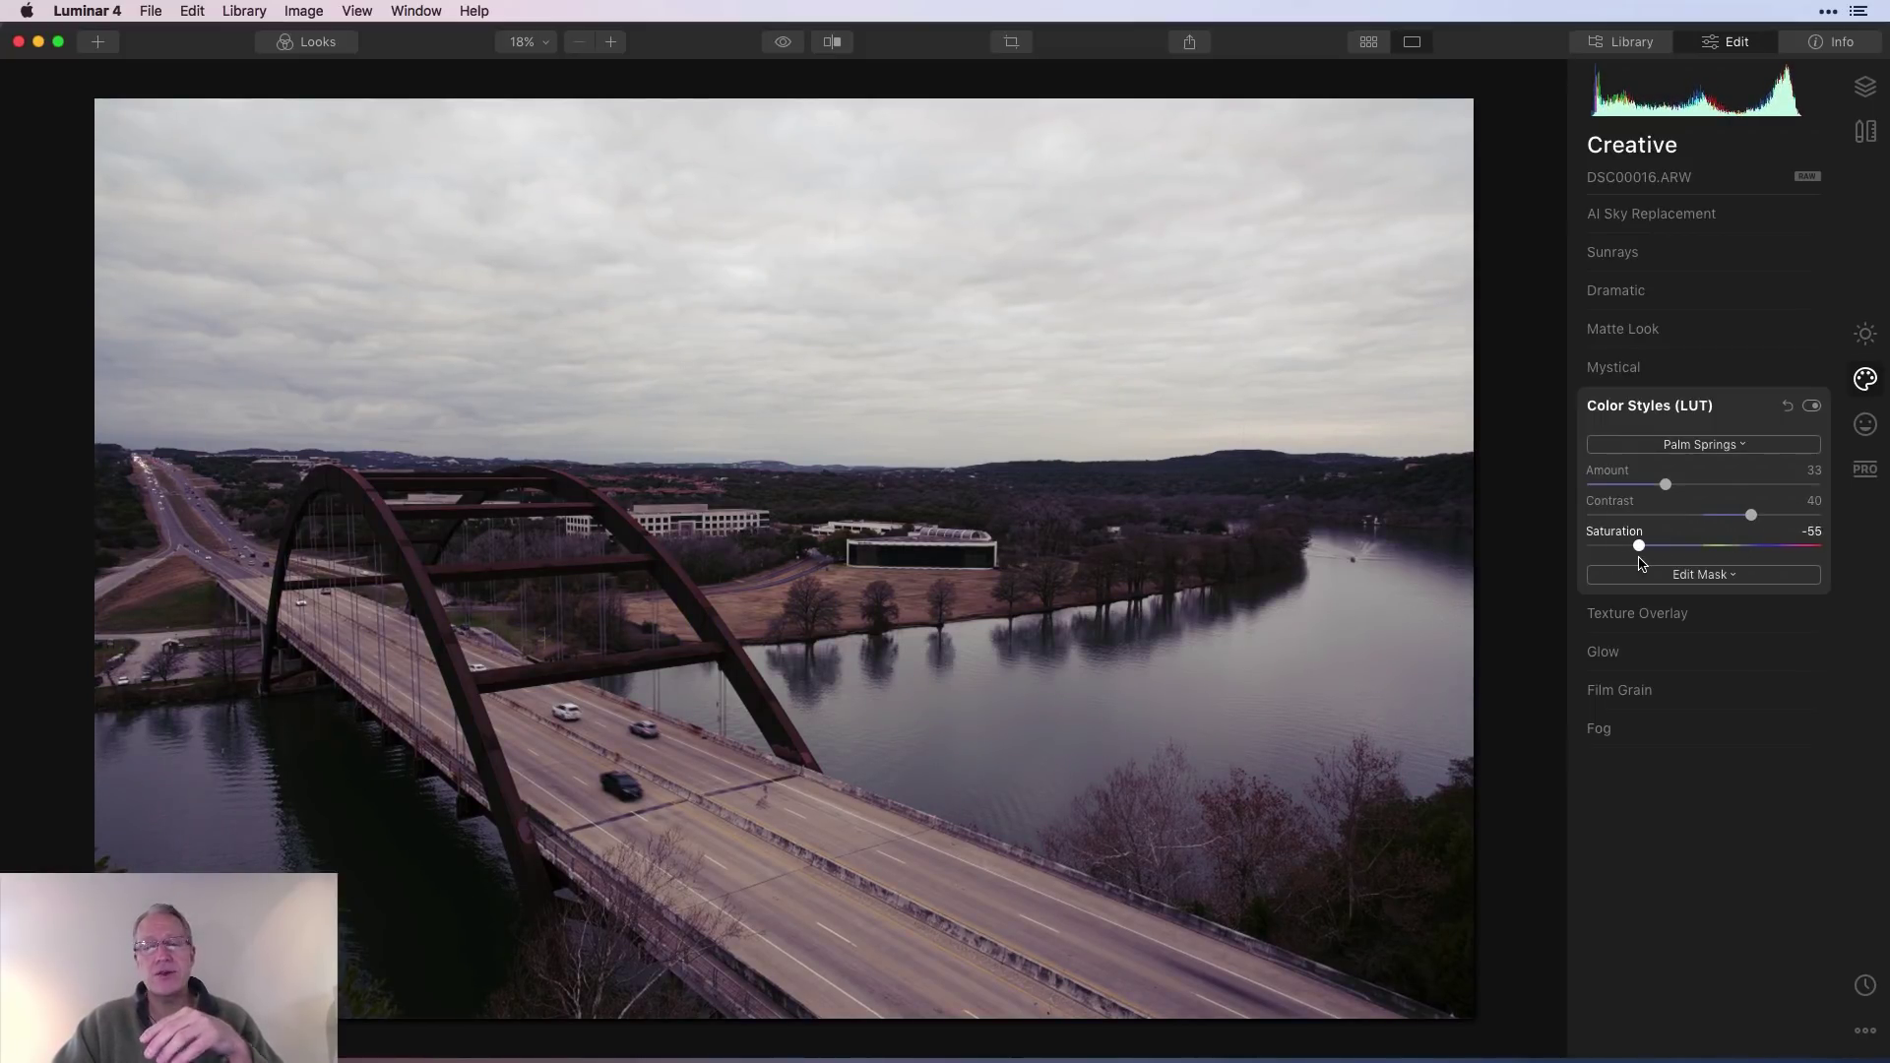
- Try the Geneva LUT with Contrast 49, reset the Color Styles filter, and preview the Memphis LUT without applying it
left_click(1710, 446)
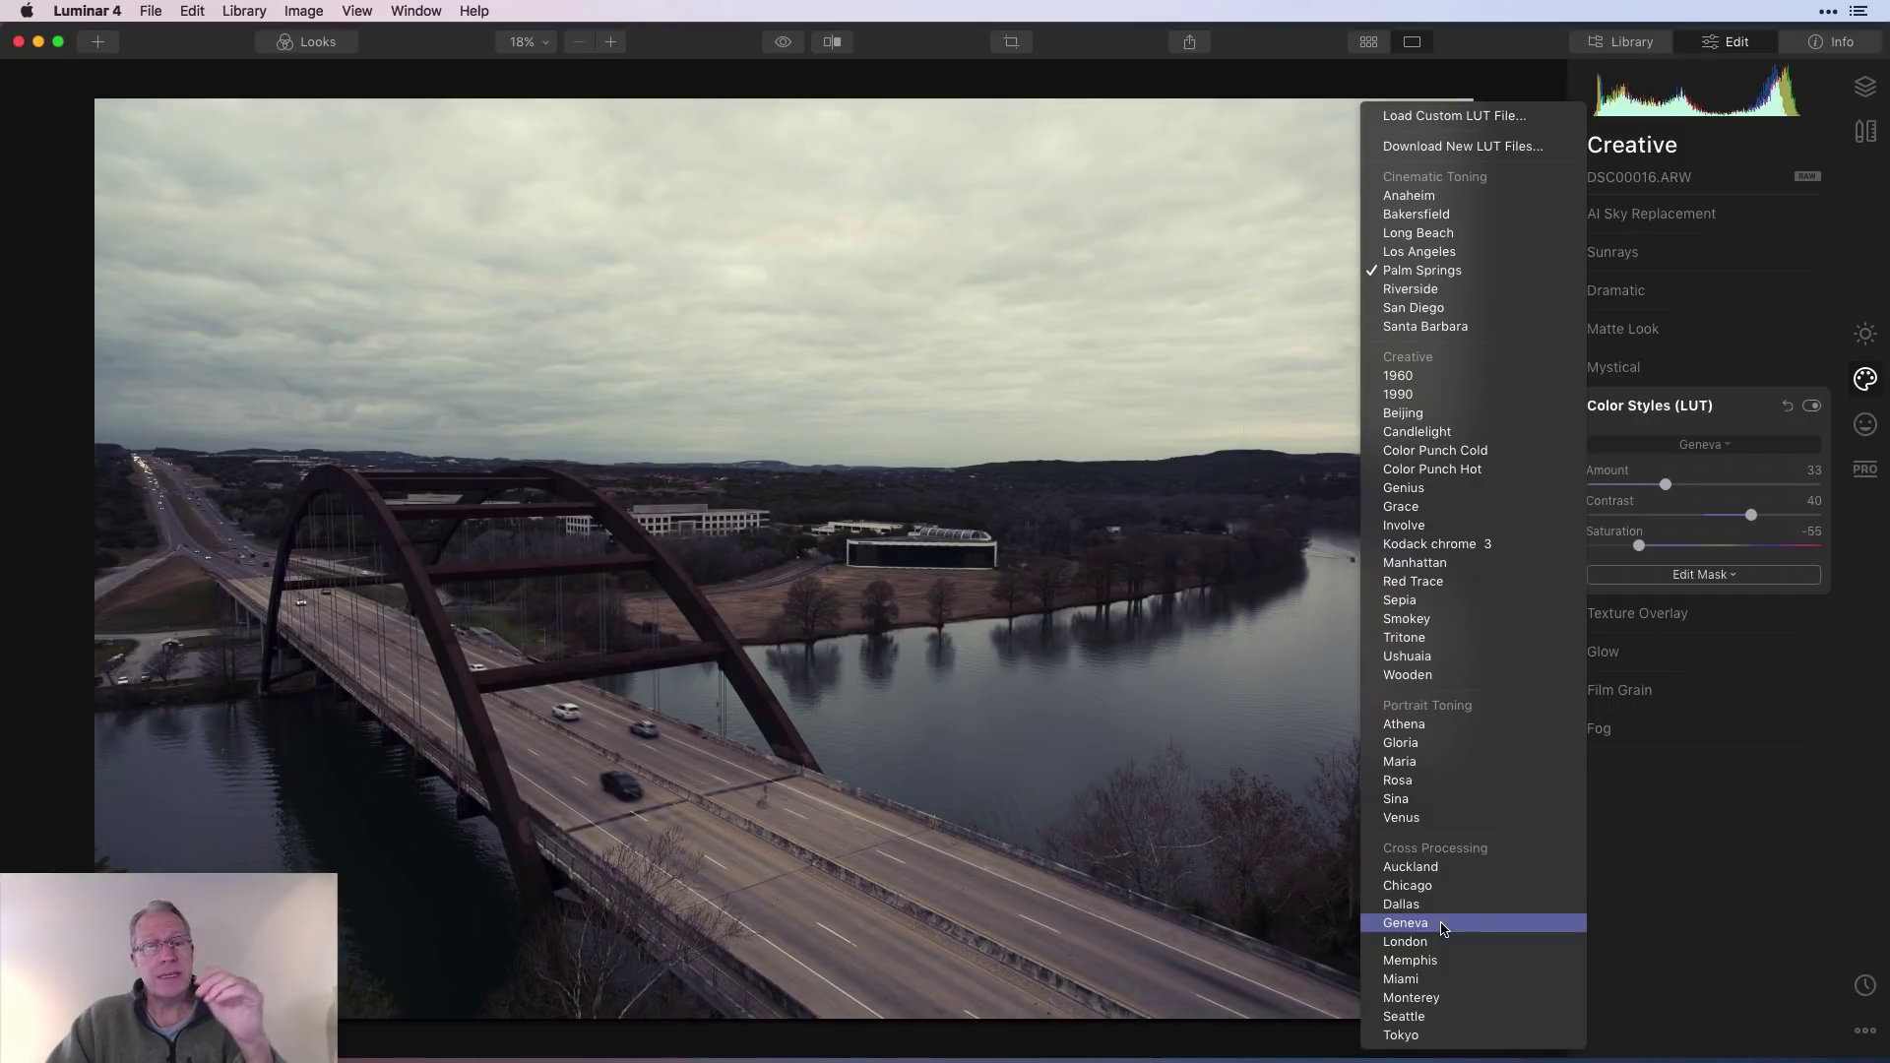
left_click(1442, 927)
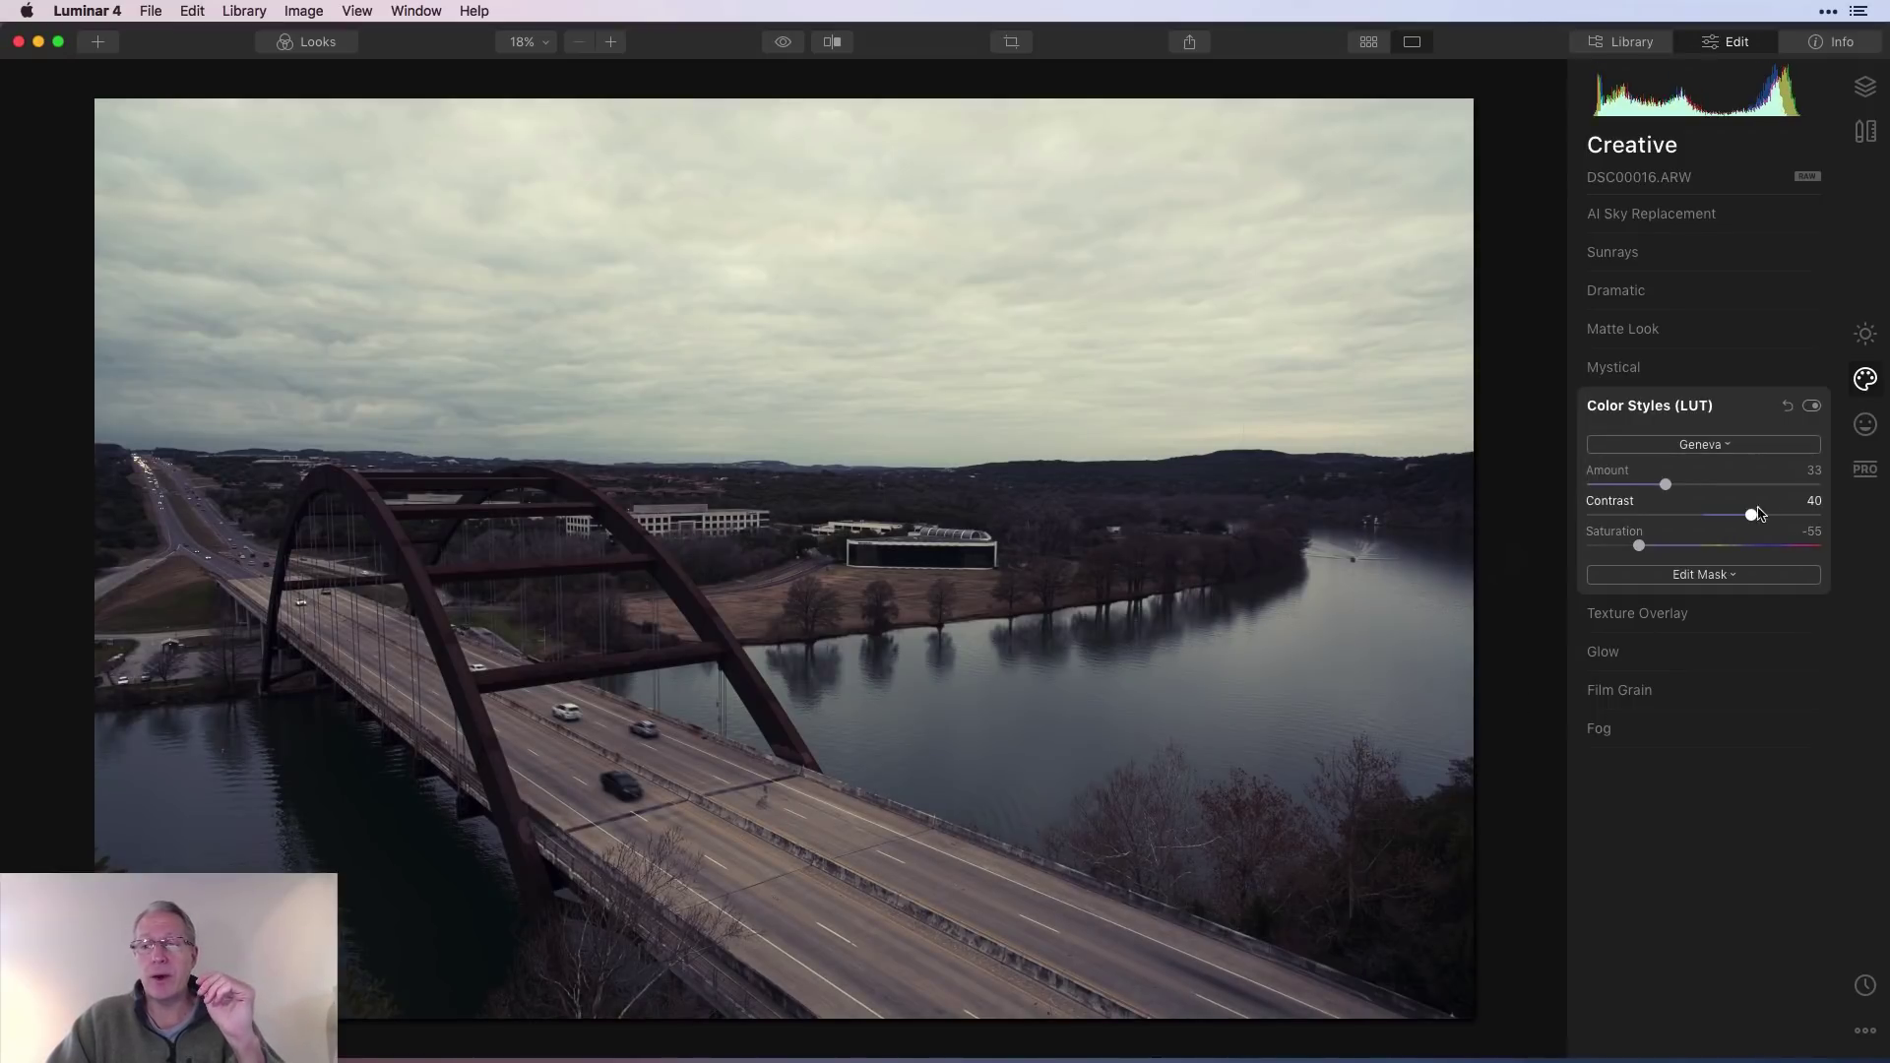
mouse_move(1752, 515)
left_mouse_down()
mouse_move(1714, 520)
mouse_move(1761, 524)
left_mouse_up()
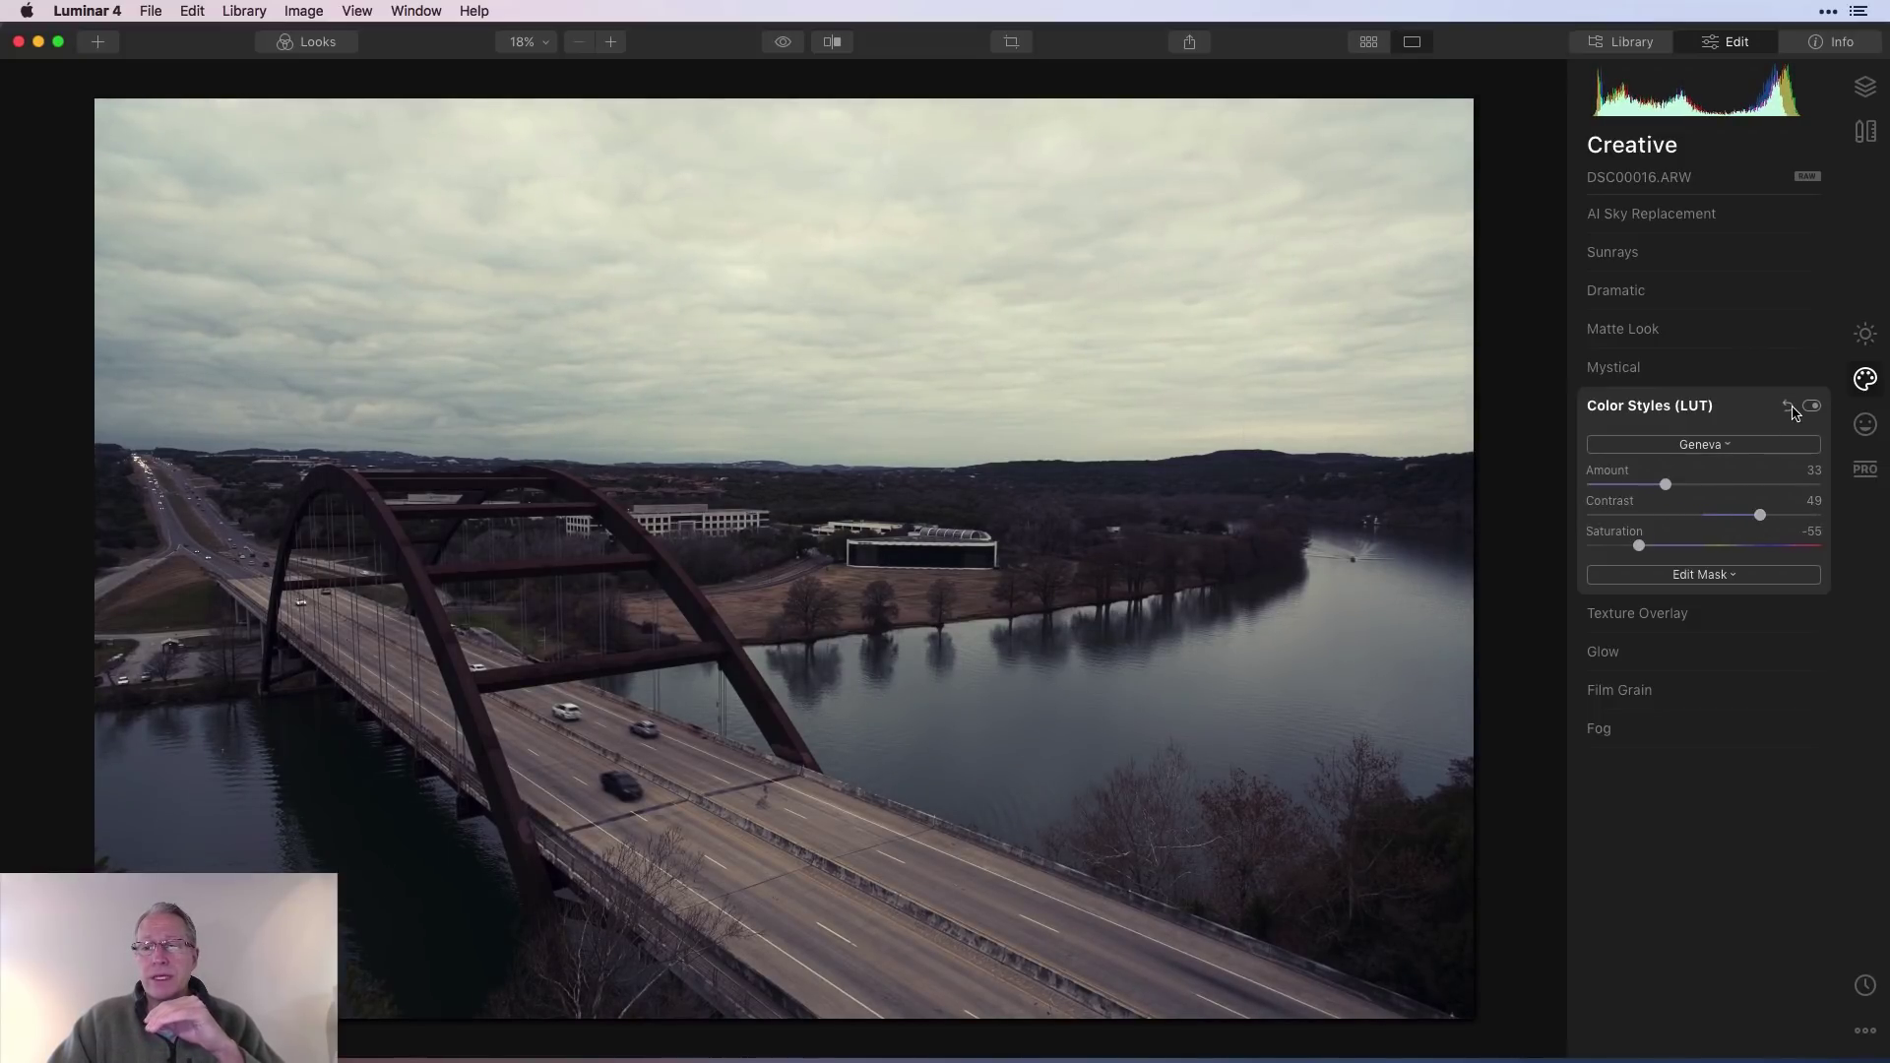
left_click(1791, 410)
left_click(1725, 447)
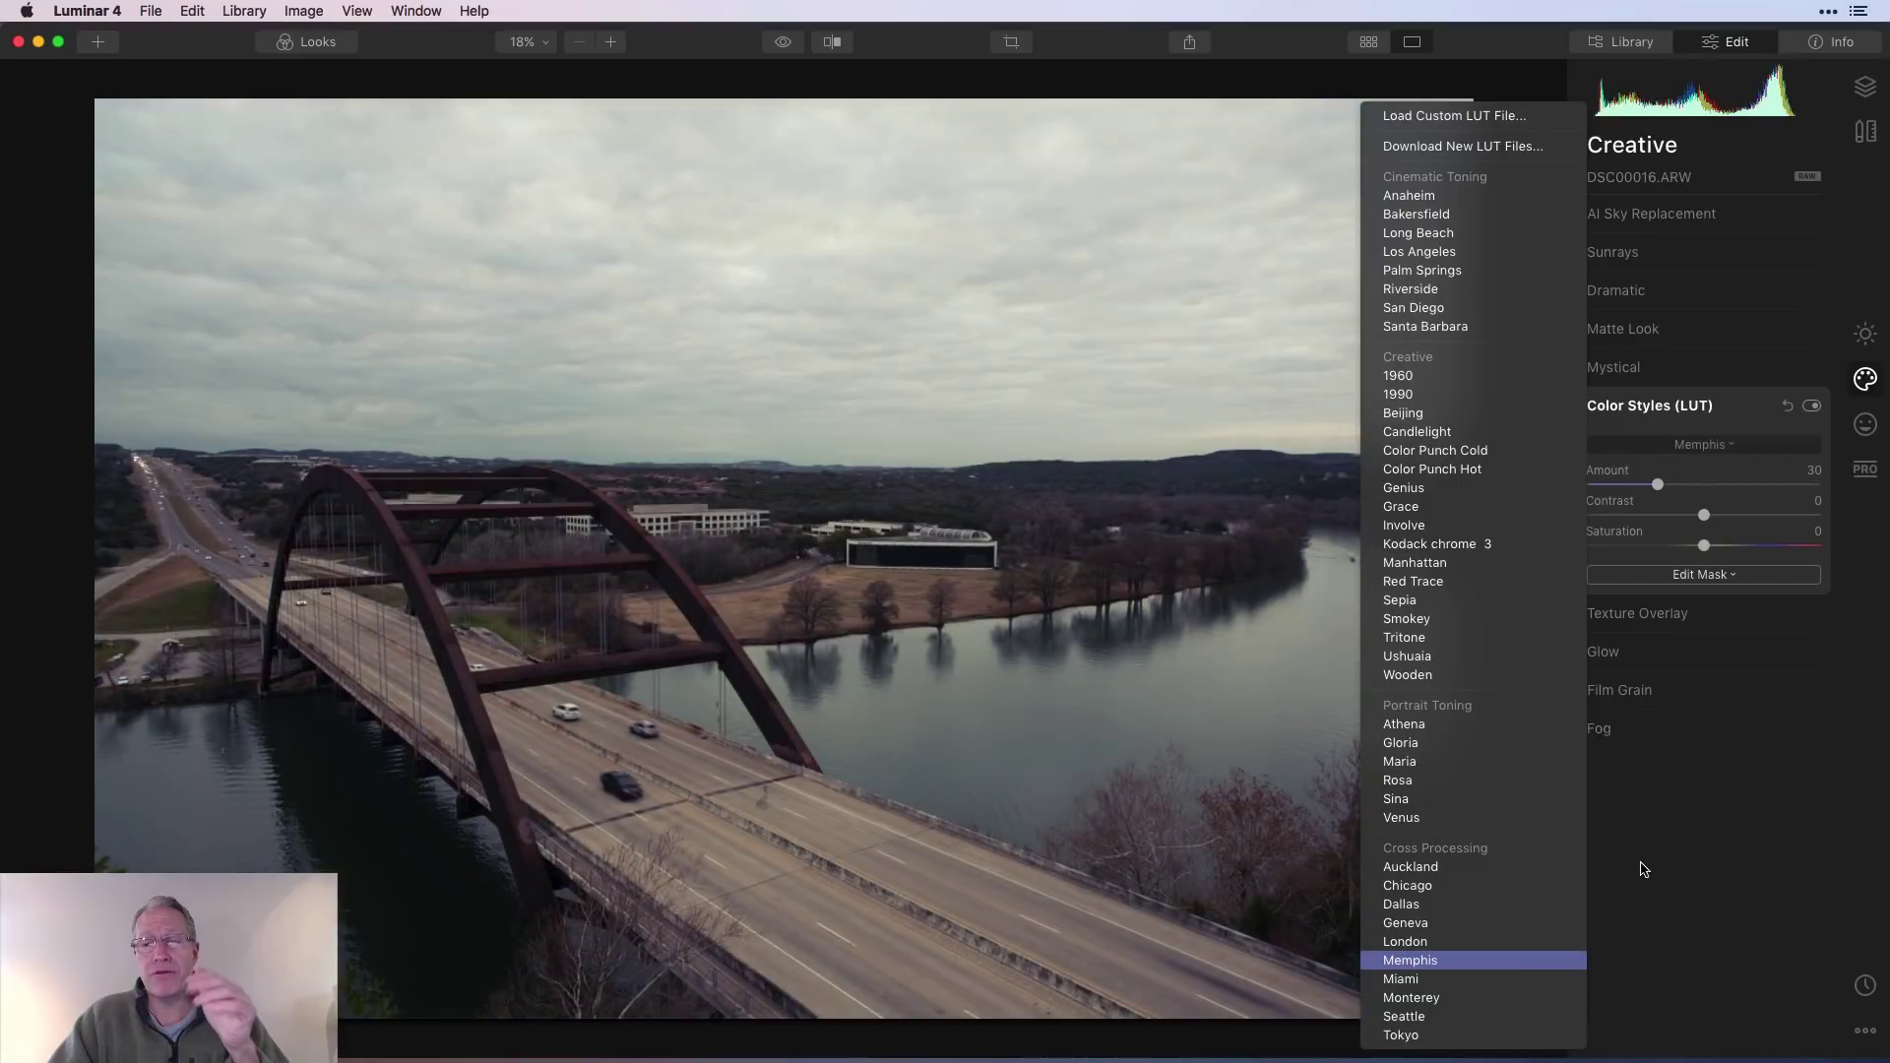
left_click(1670, 846)
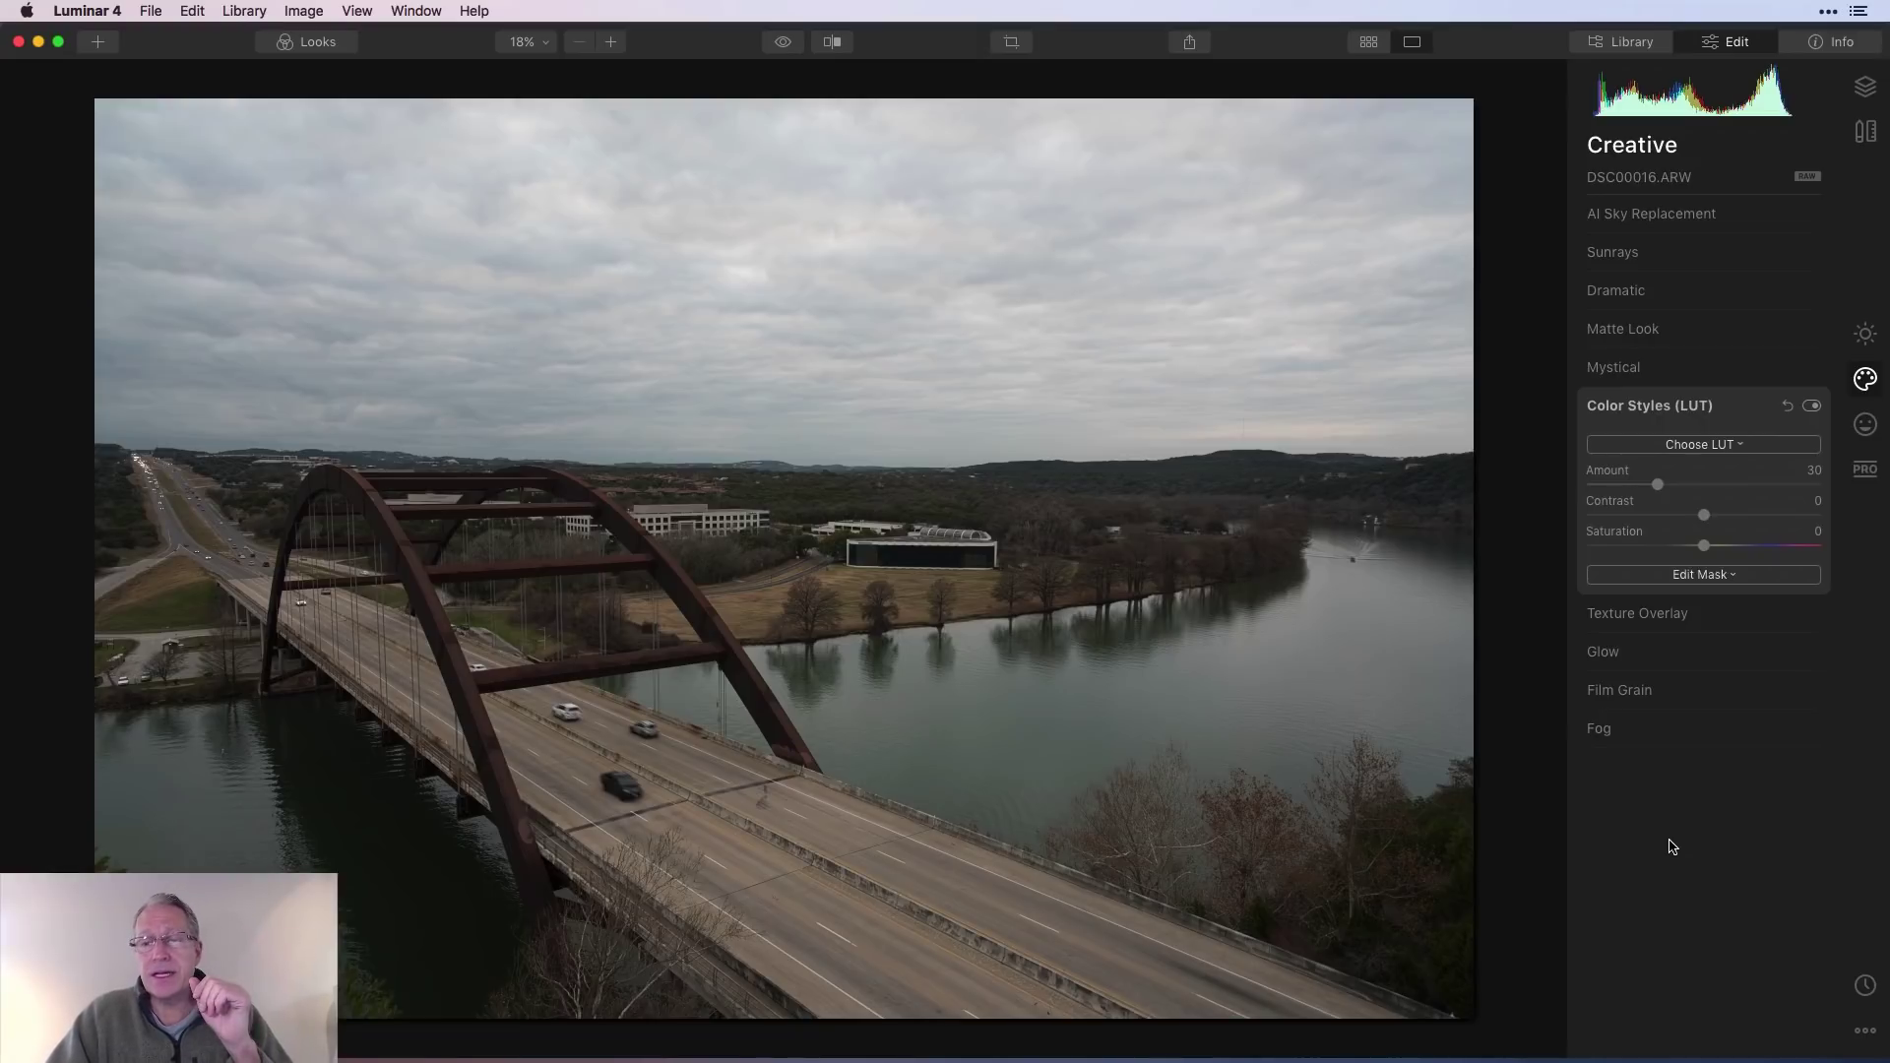
- Examine the Warmth and Vibrance controls of the Adjustable Gradient filter in the Professional group, and collapse it again
left_click(1866, 470)
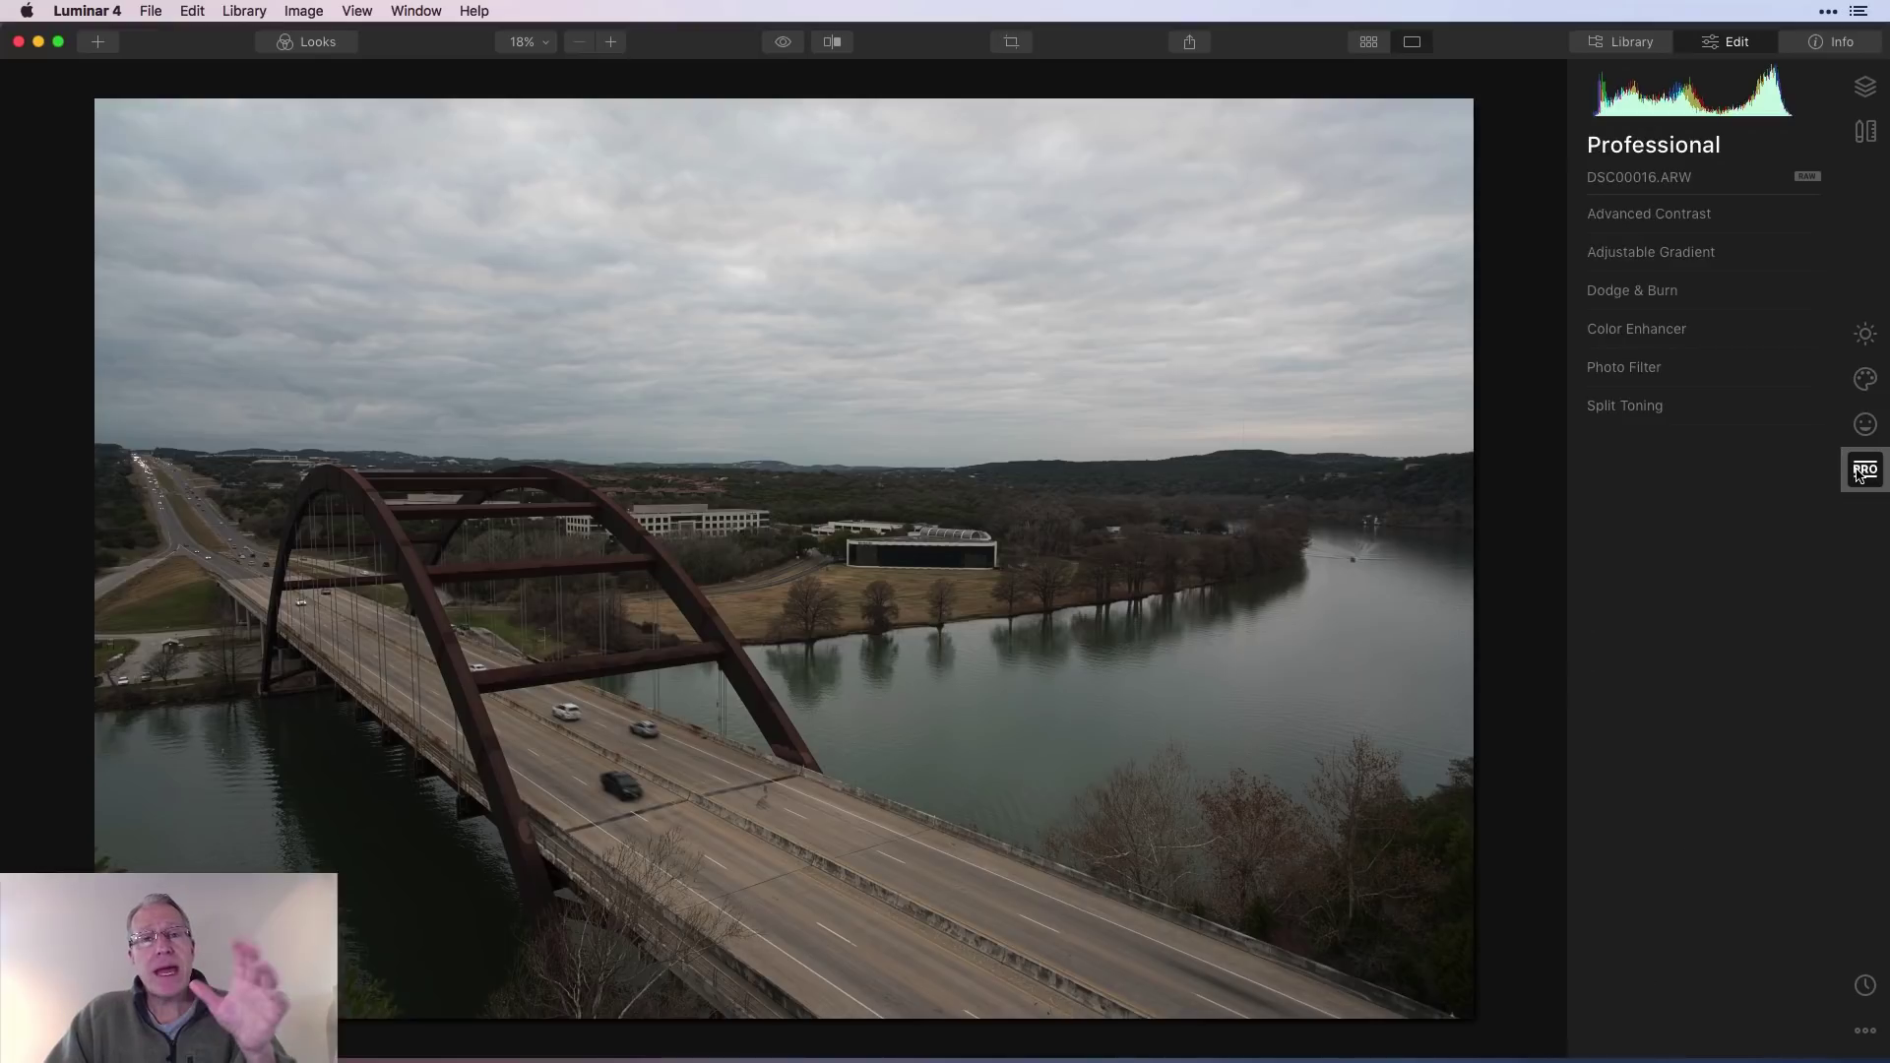
left_click(1693, 256)
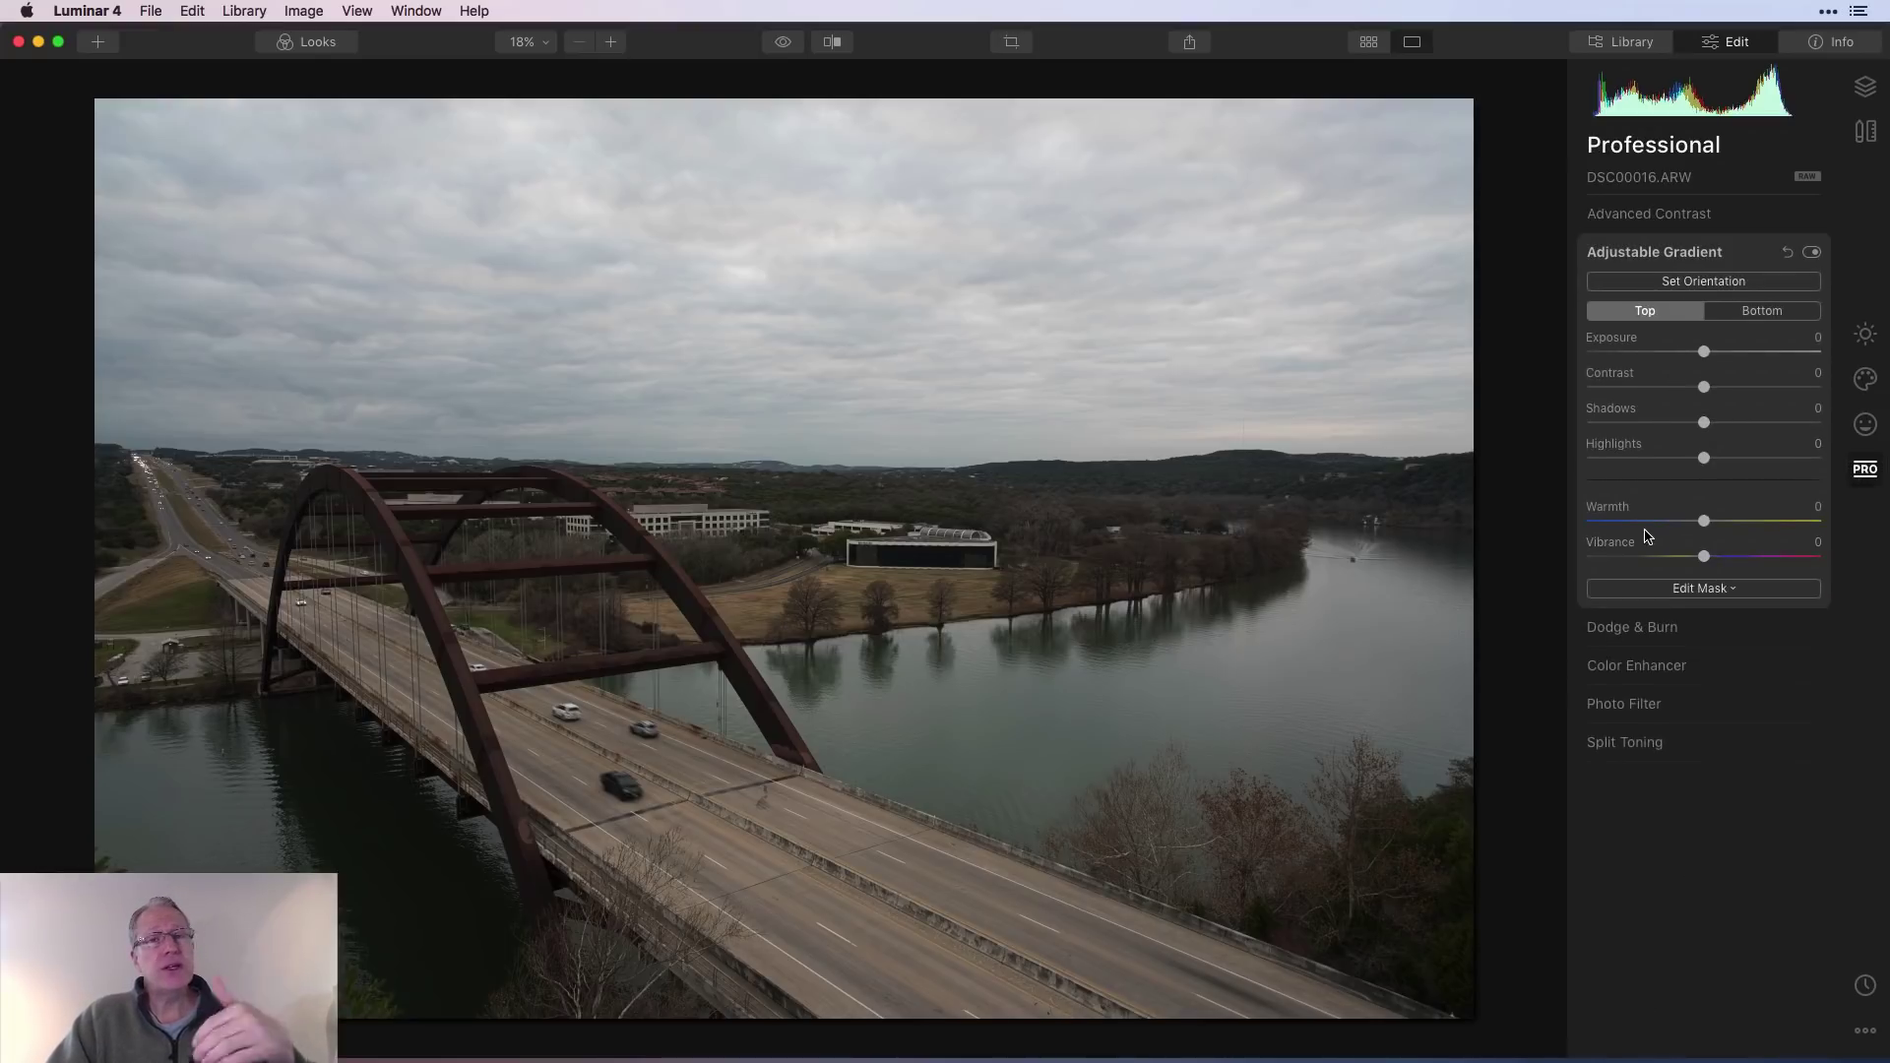
left_click(1727, 252)
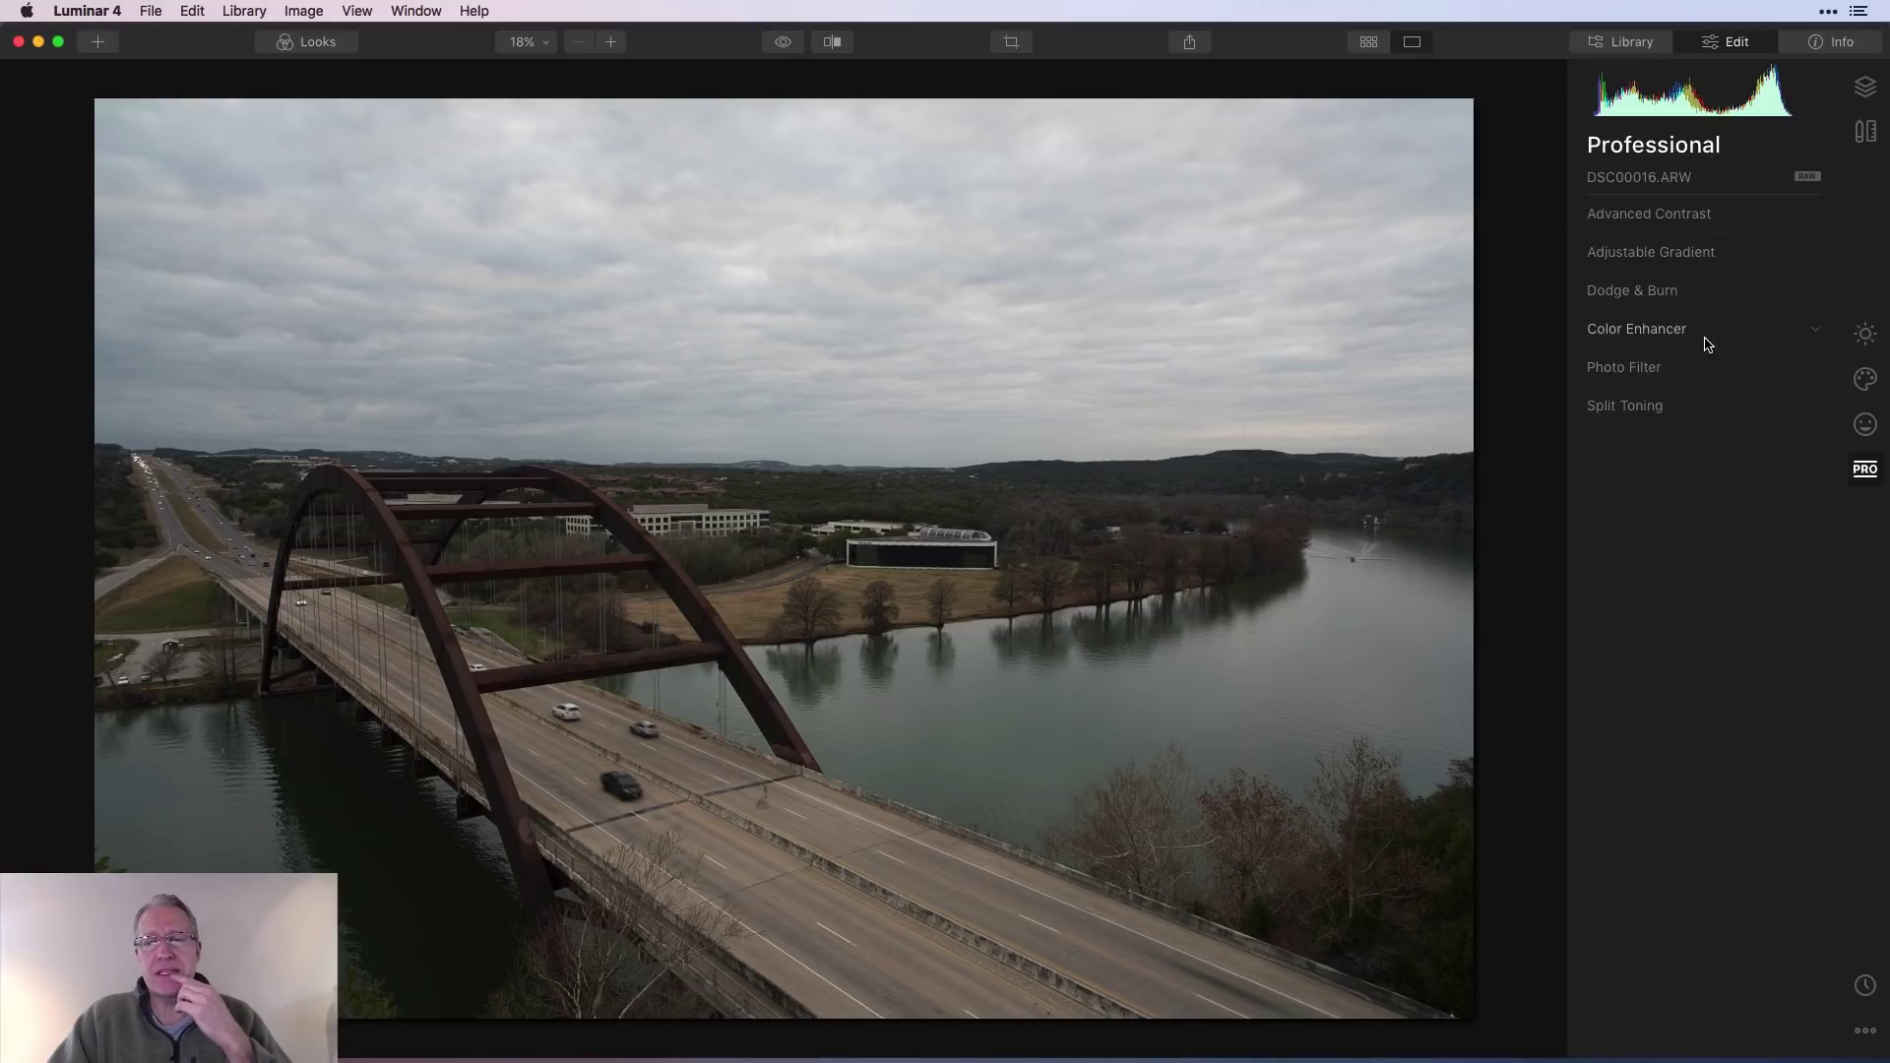
- Try Brilliance at 62 and Warmth at -42 in the Color Enhancer filter, resetting the filter after each
left_click(1657, 338)
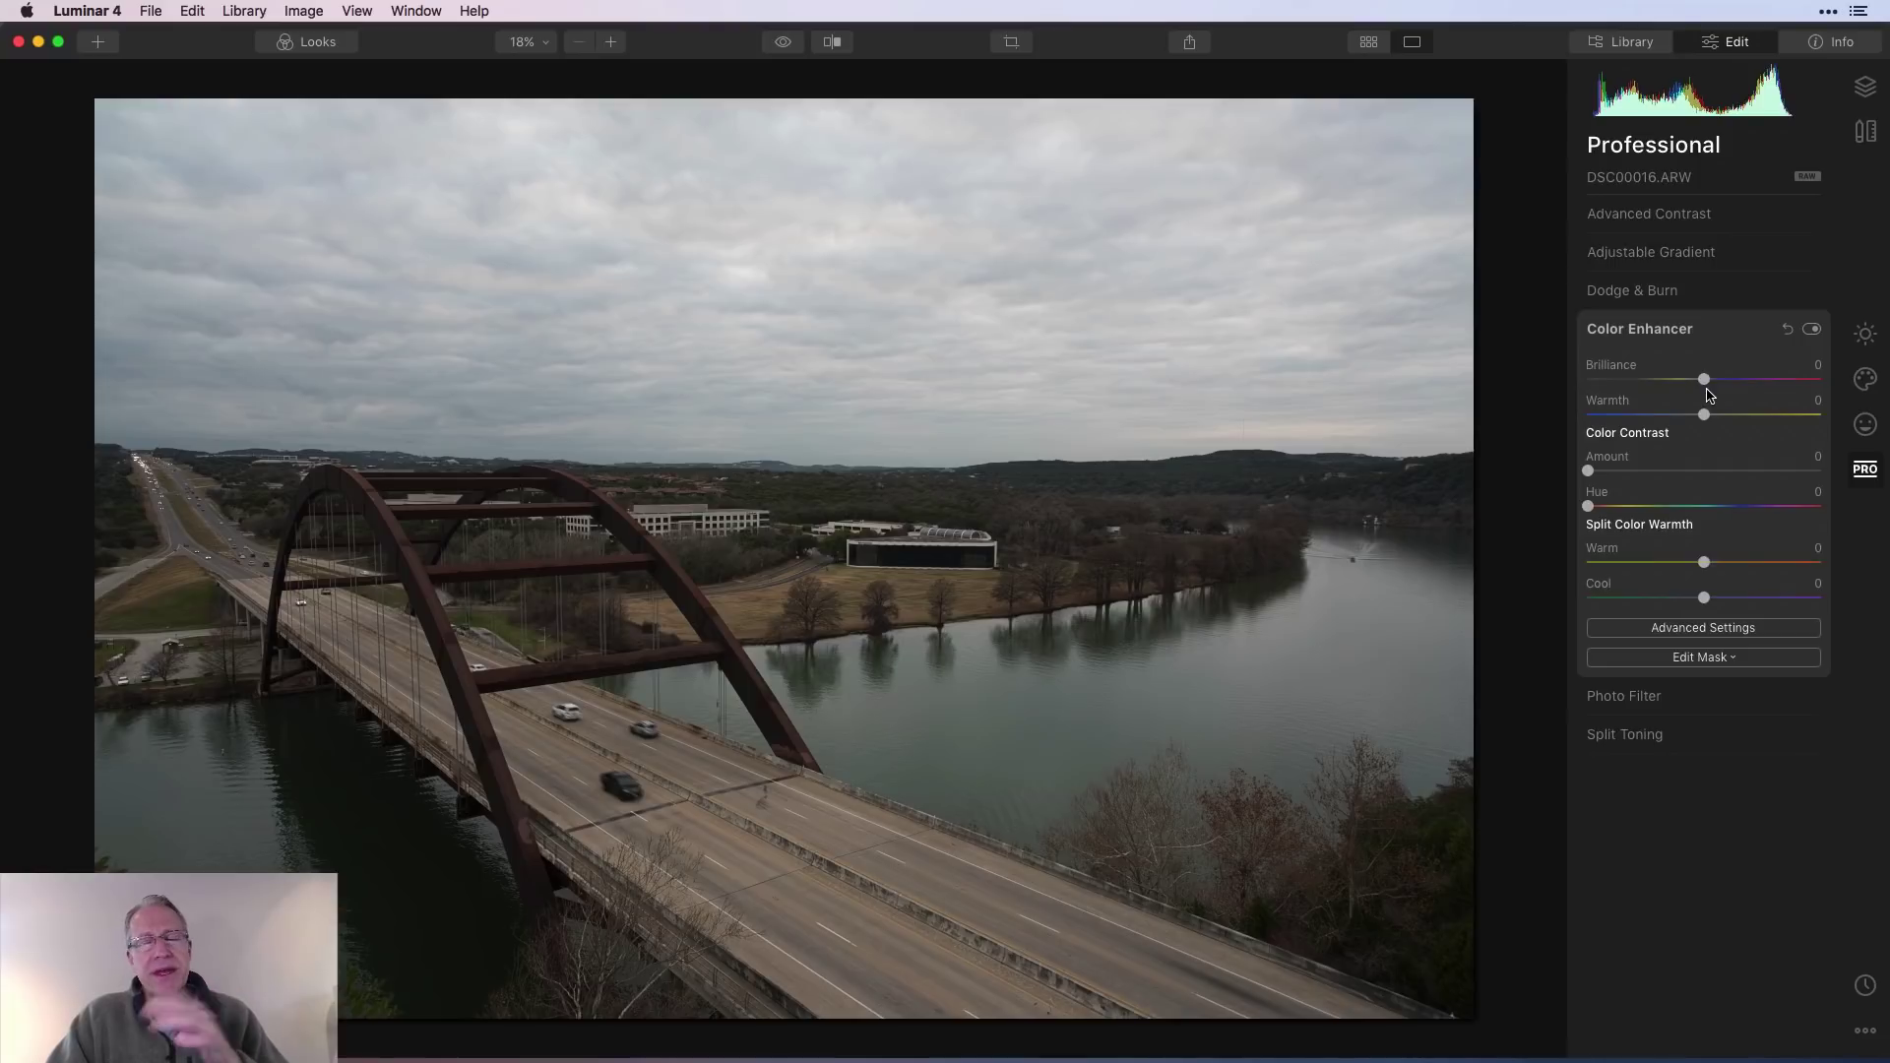
left_click_drag(1704, 379, 1784, 379)
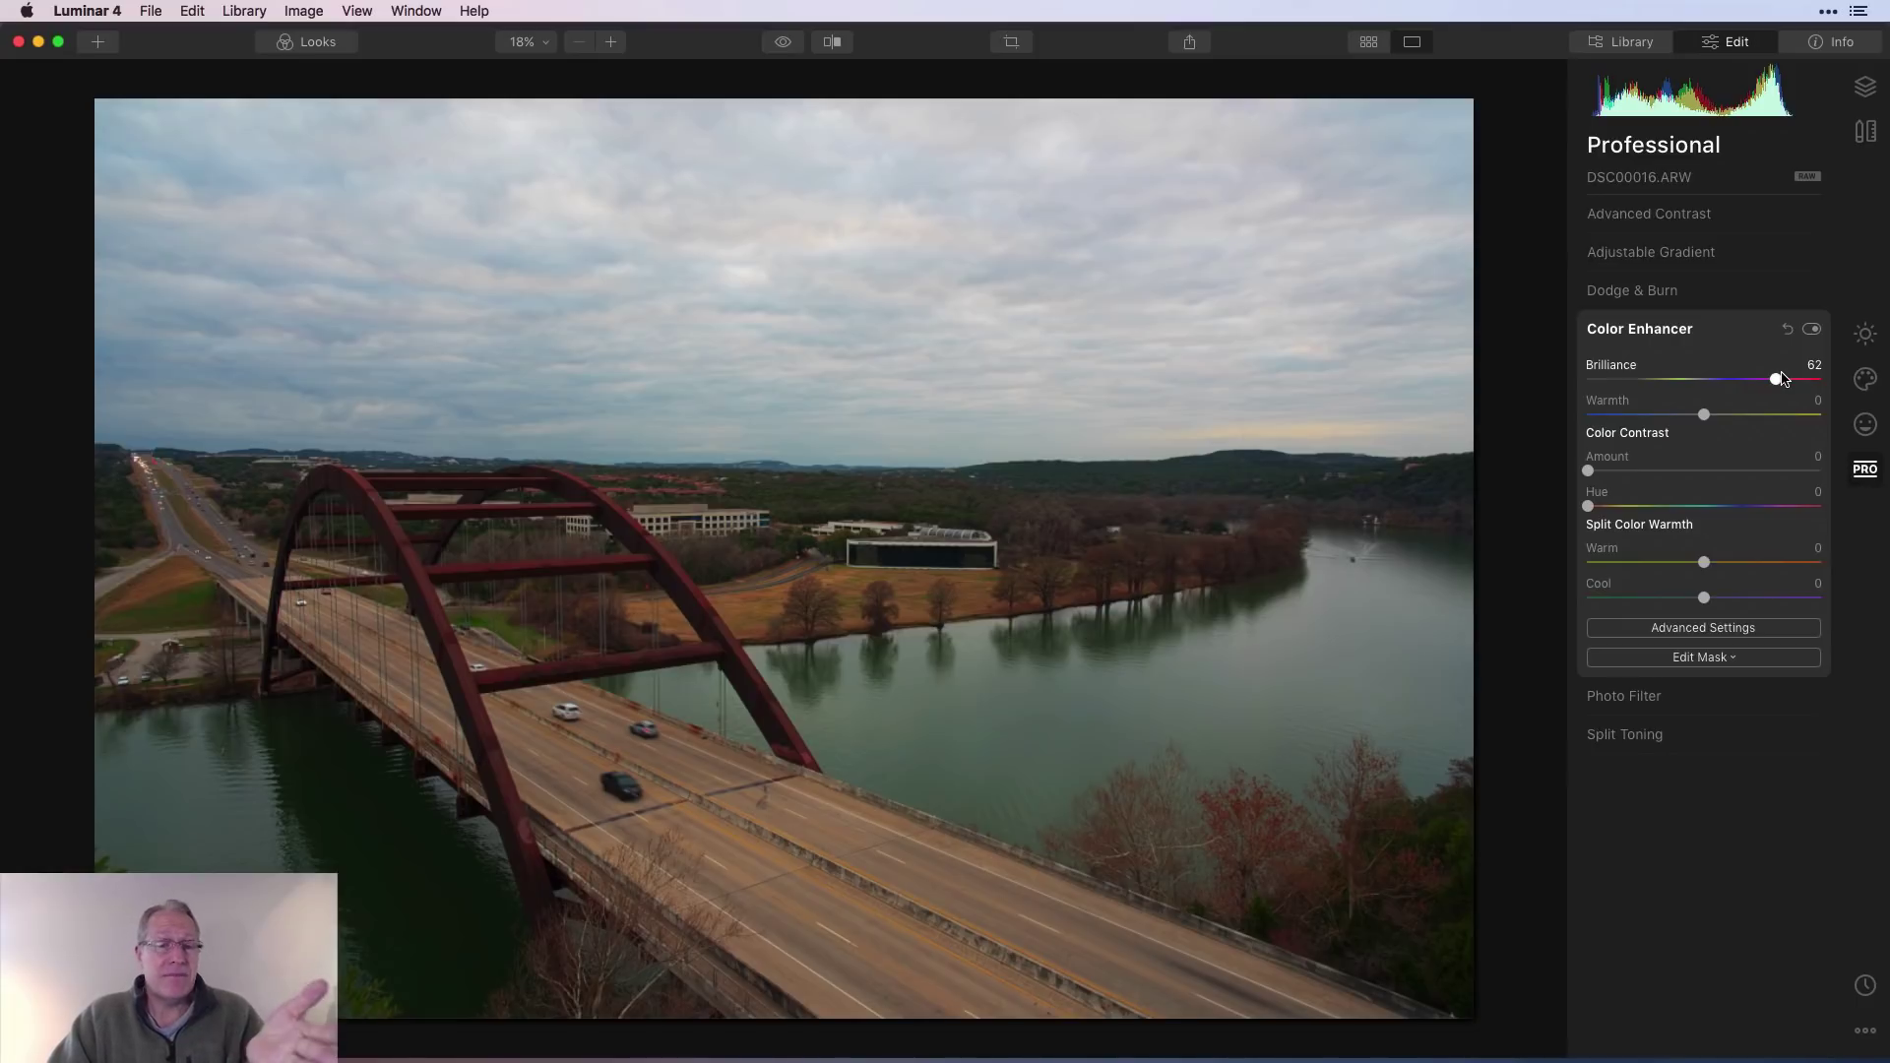
left_click(1789, 329)
left_click_drag(1704, 416, 1654, 417)
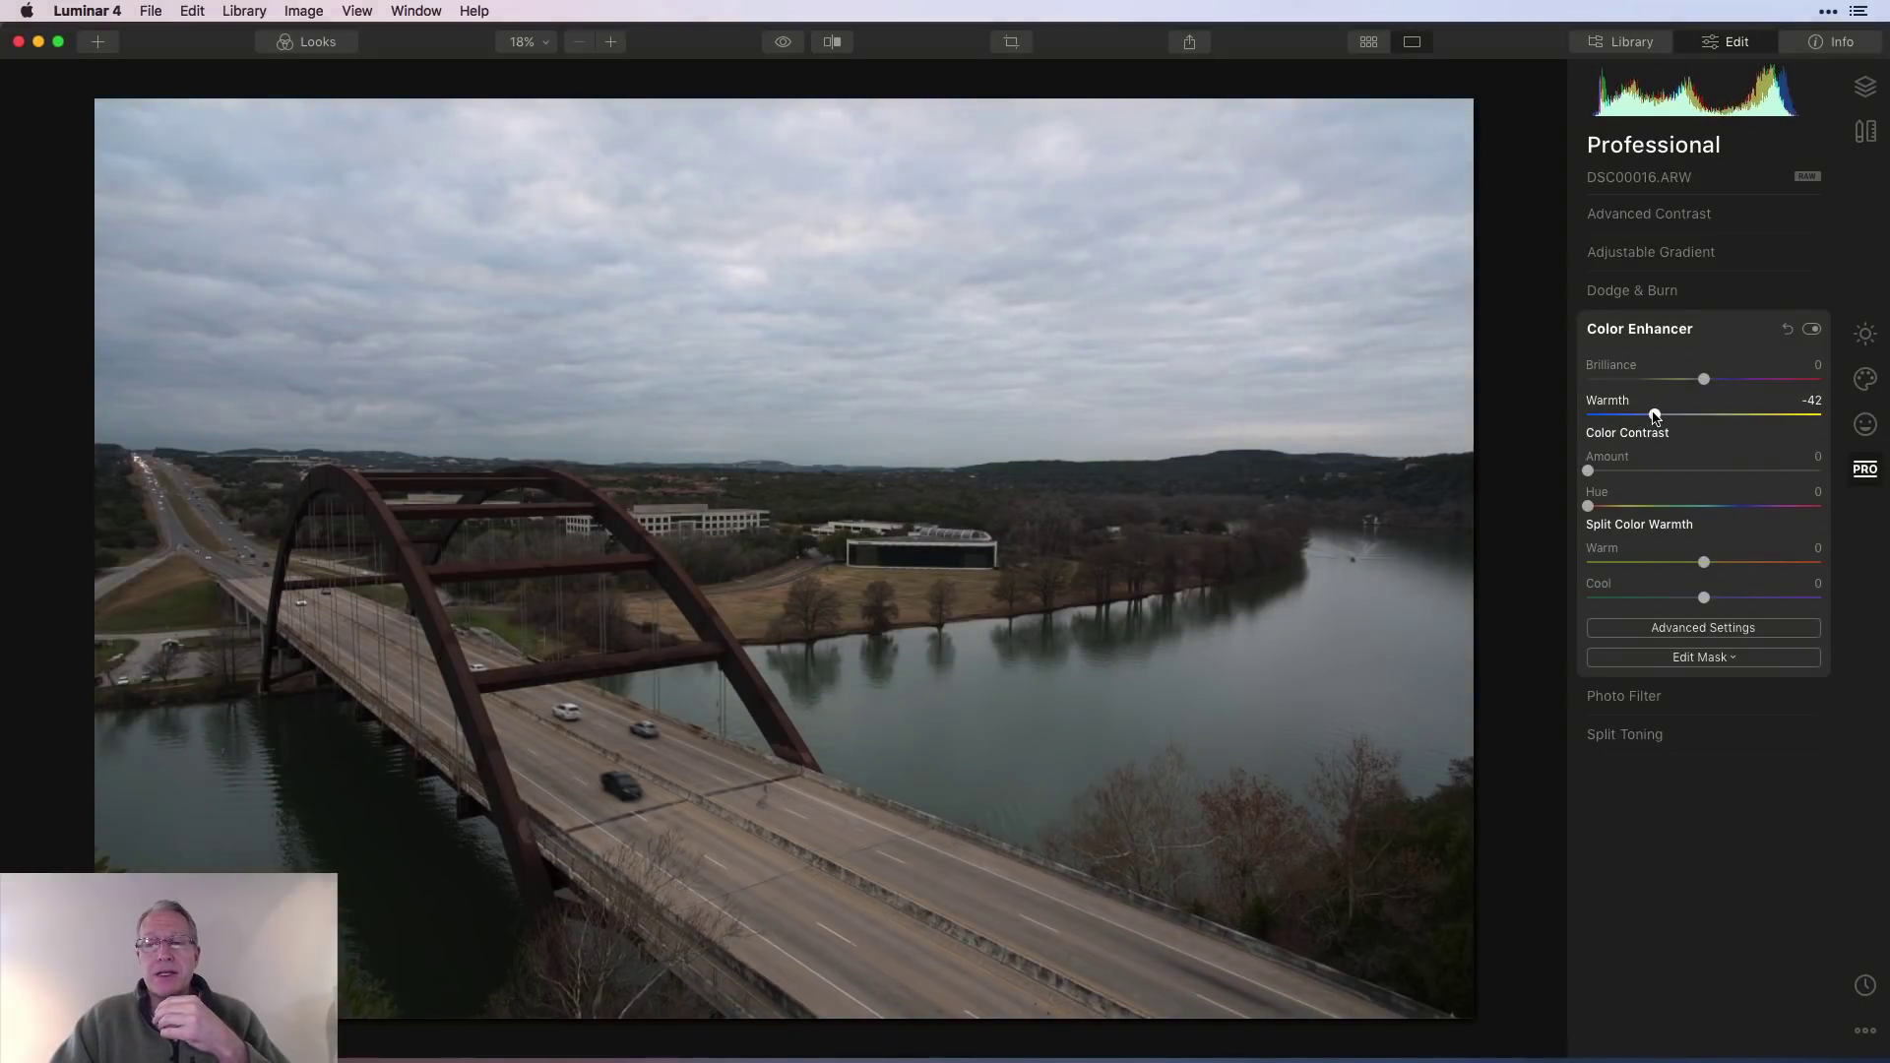
left_click(1788, 331)
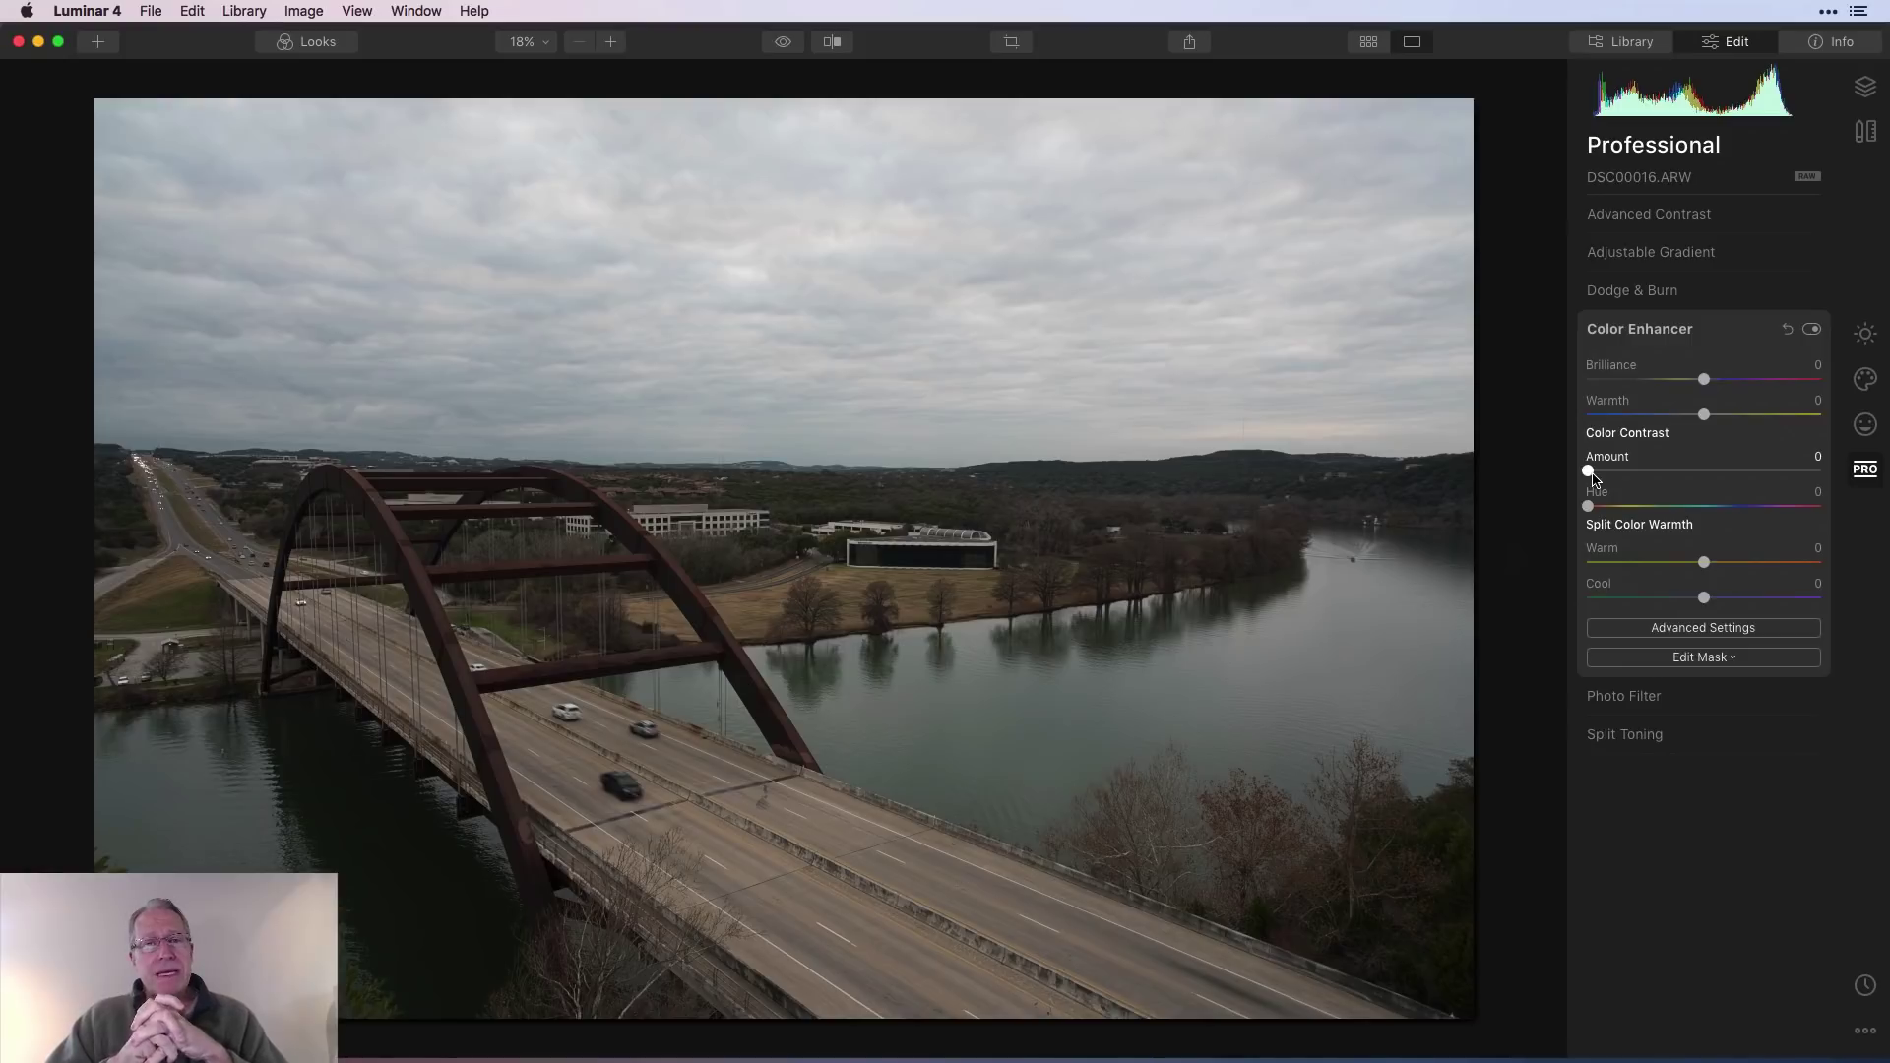
- Try Color Contrast at Hue 220 with Amount 63, Hue 10 with Amount 46, and Hue 231 with Amount 96, and reset the filter
left_click_drag(1588, 507, 1735, 509)
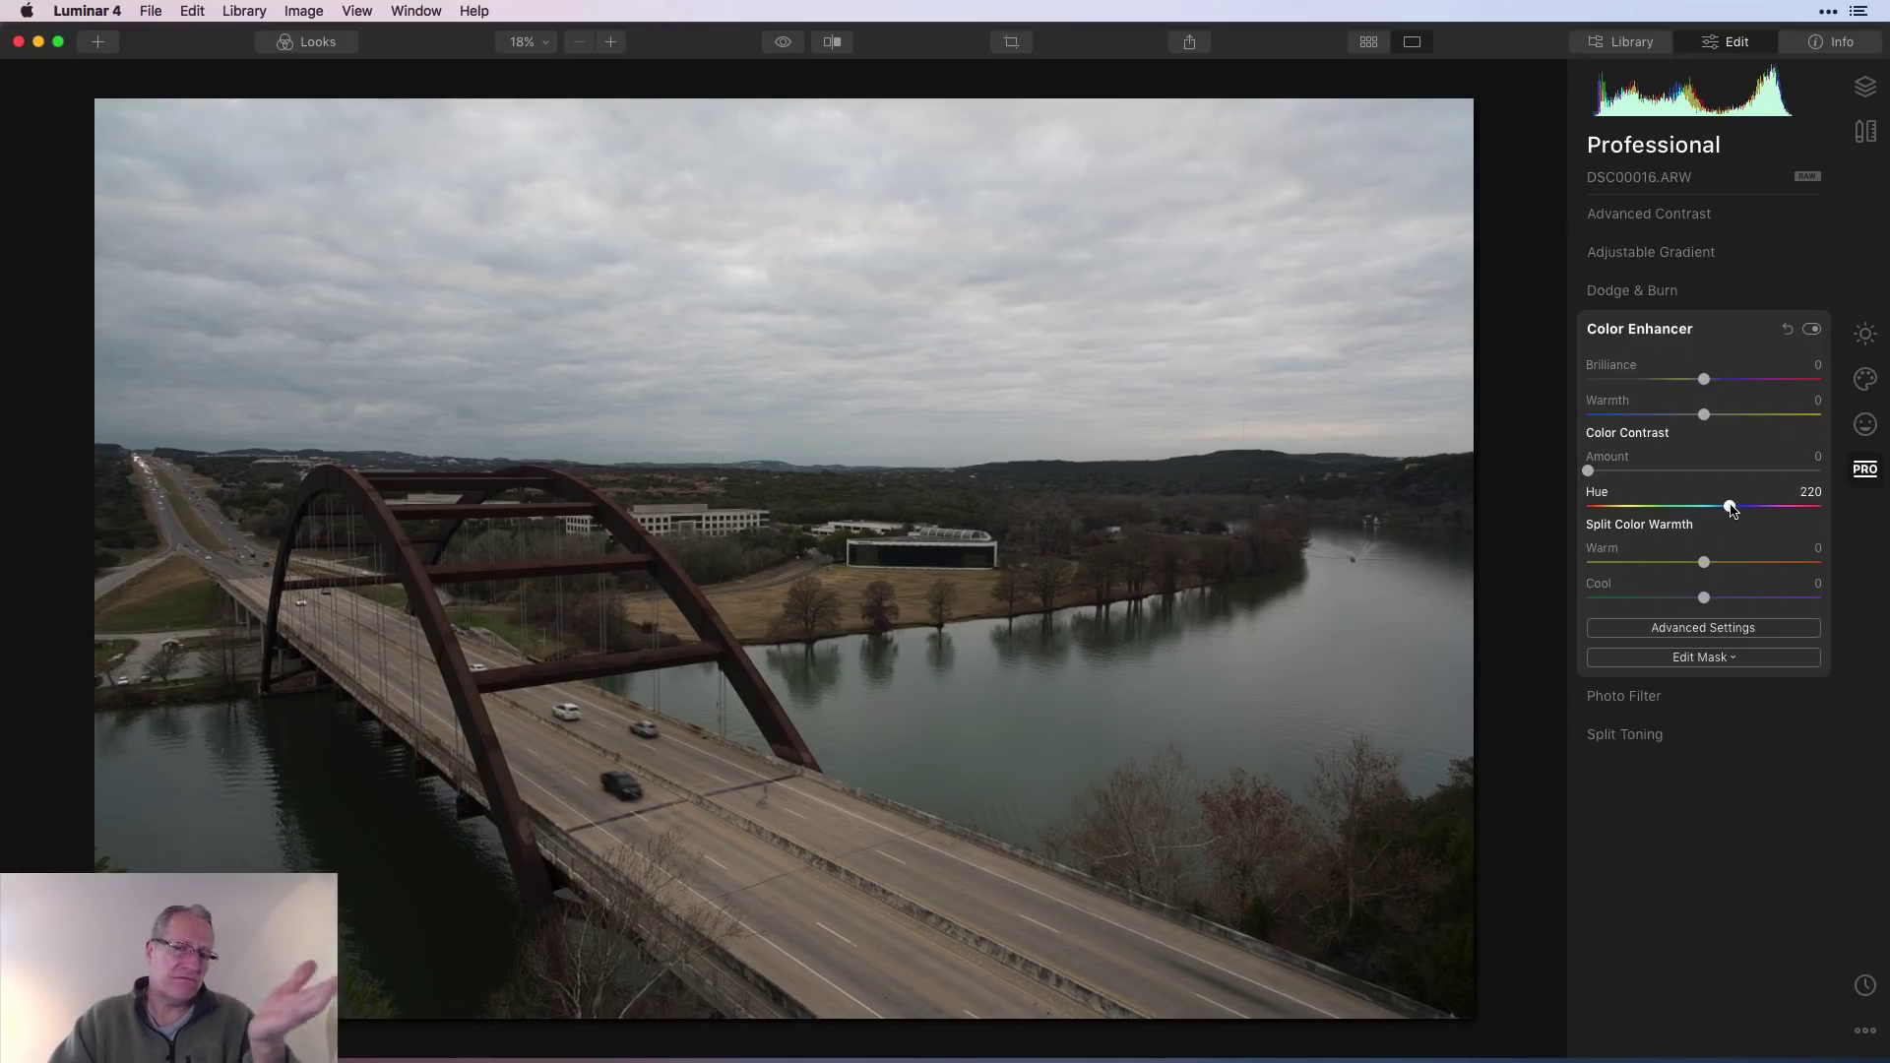
left_click_drag(1589, 471, 1743, 477)
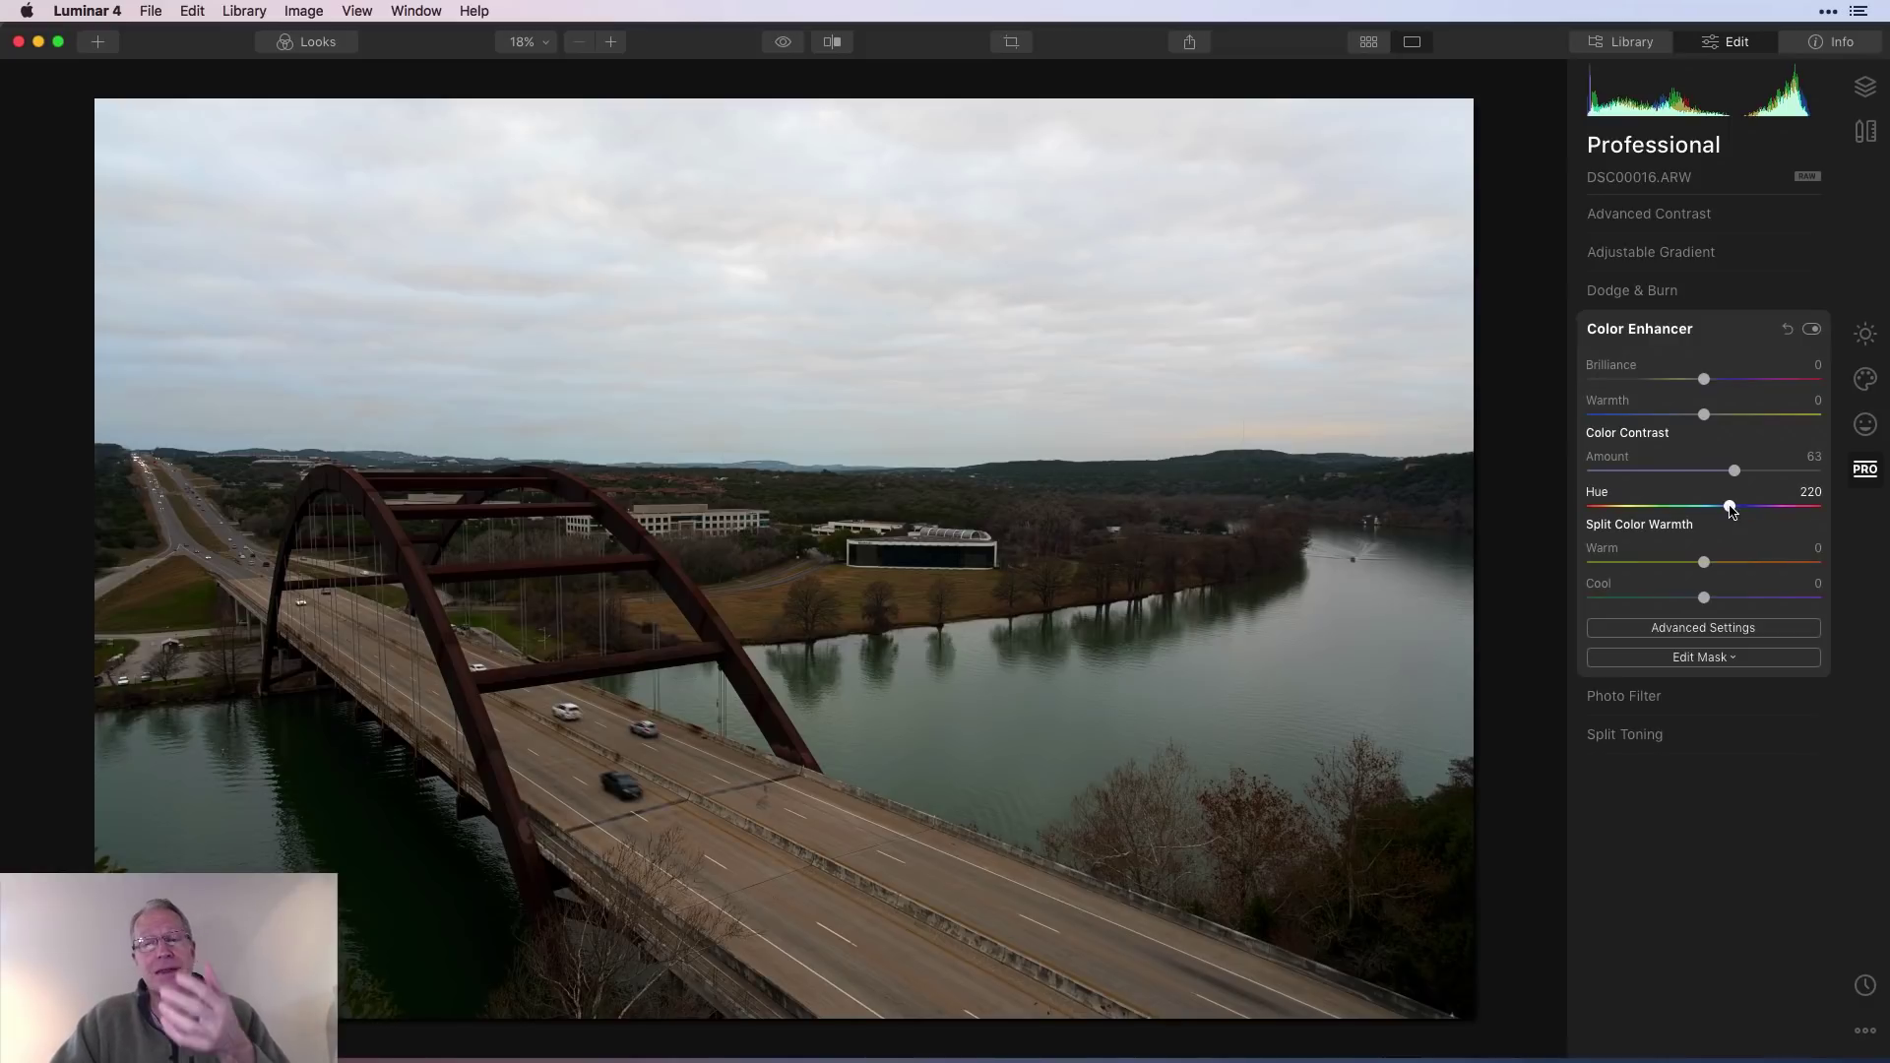
left_click_drag(1730, 506, 1592, 531)
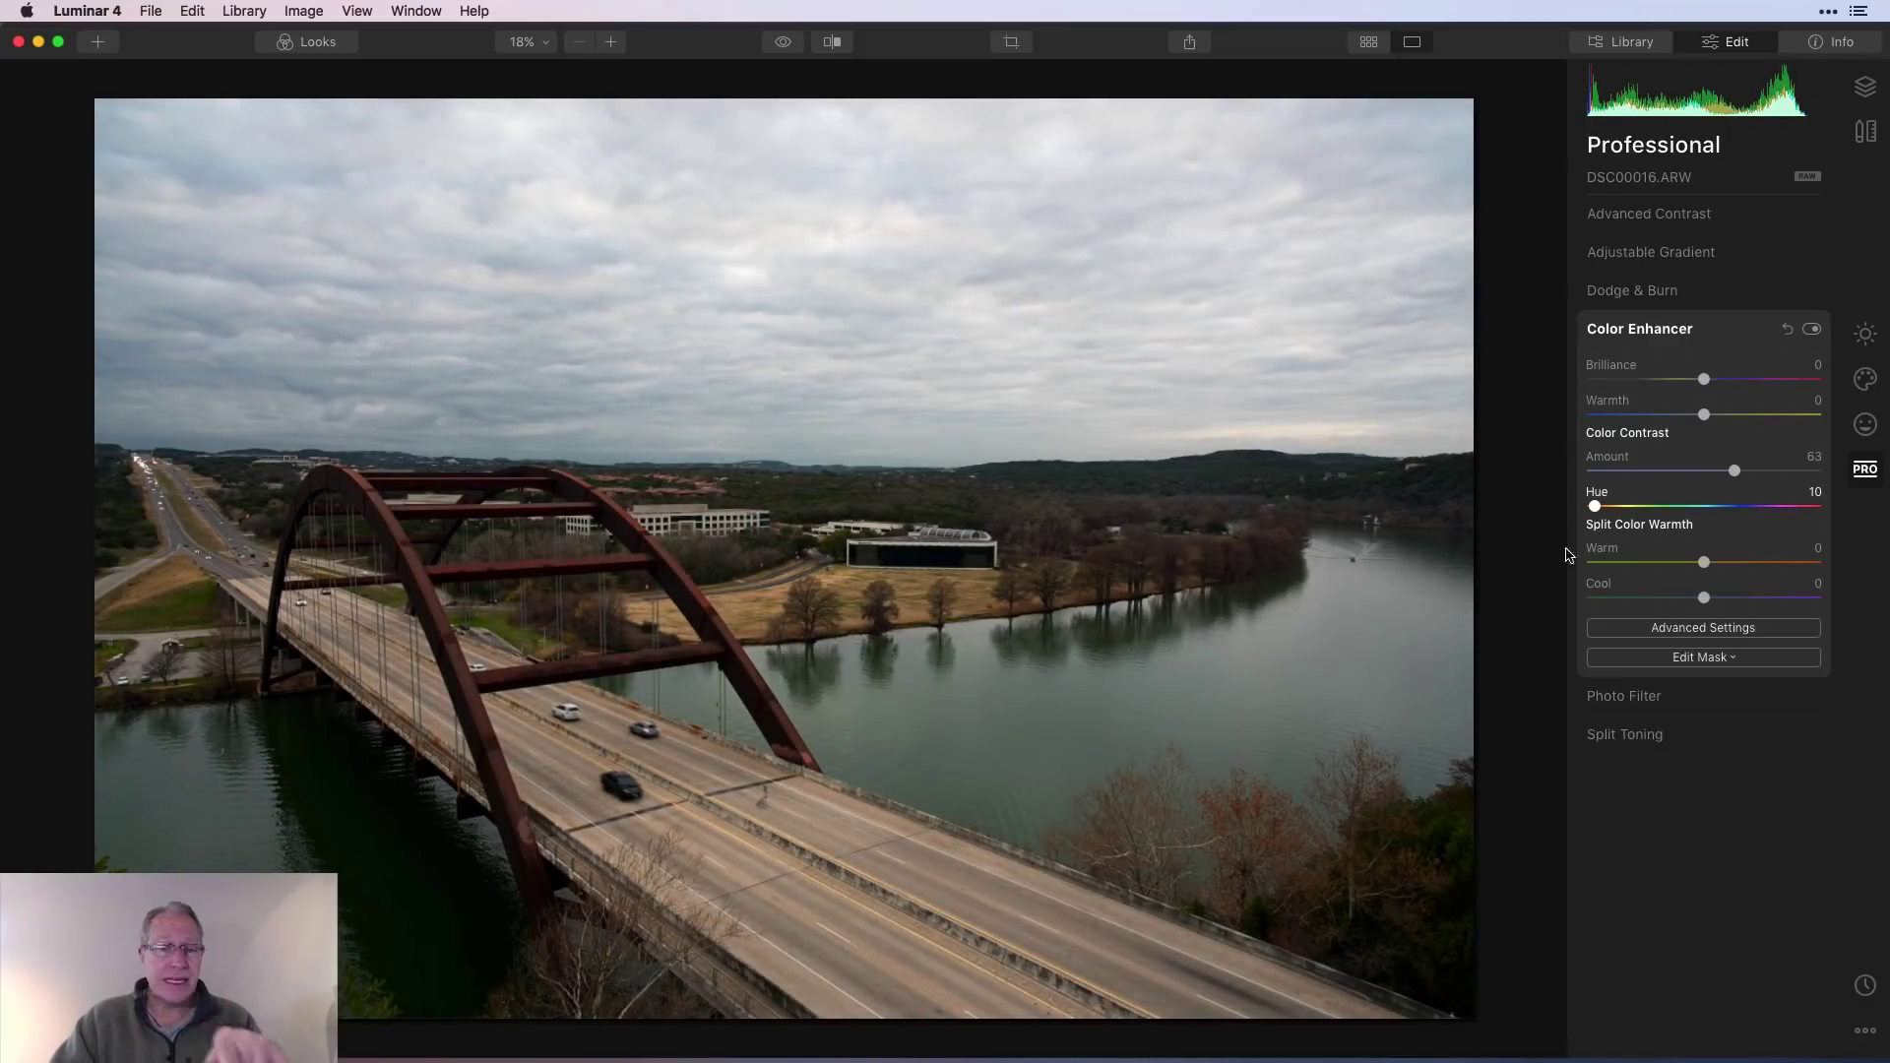
mouse_move(1733, 471)
left_mouse_down()
mouse_move(1803, 470)
mouse_move(1695, 469)
left_mouse_up()
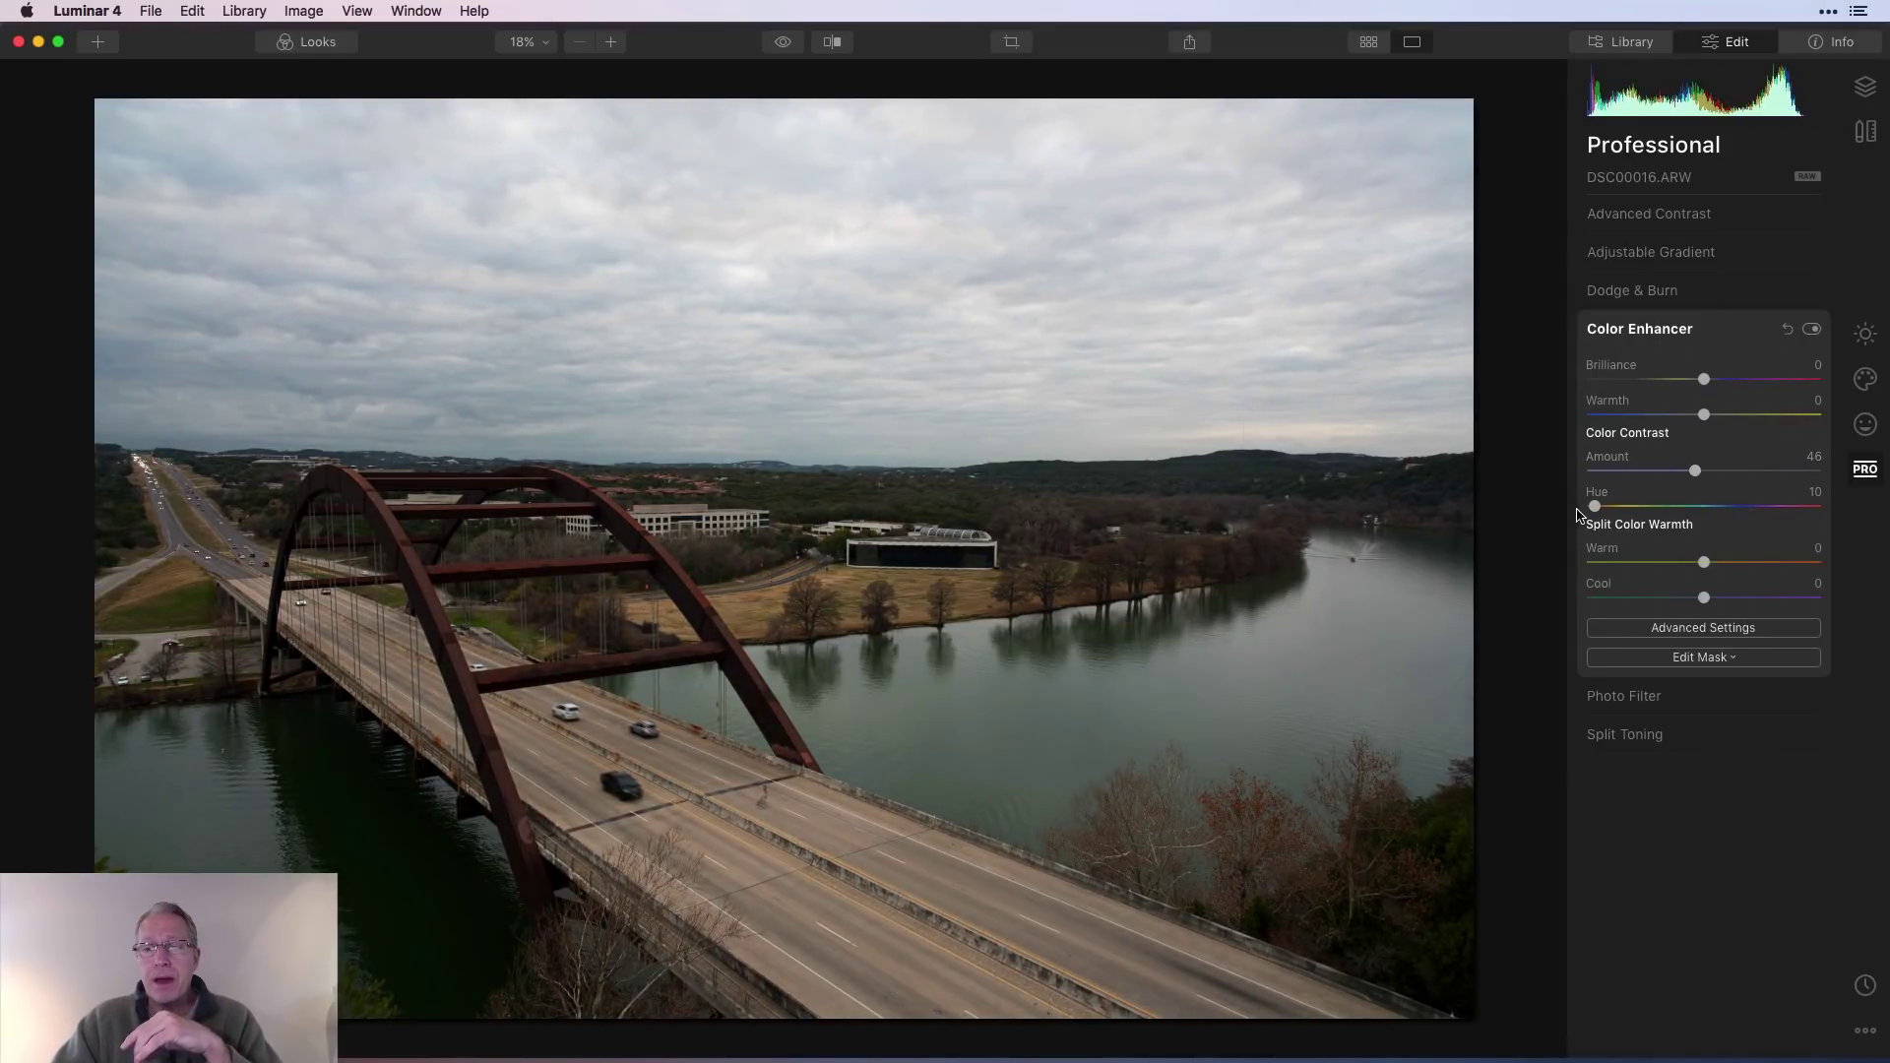
left_click_drag(1595, 506, 1811, 468)
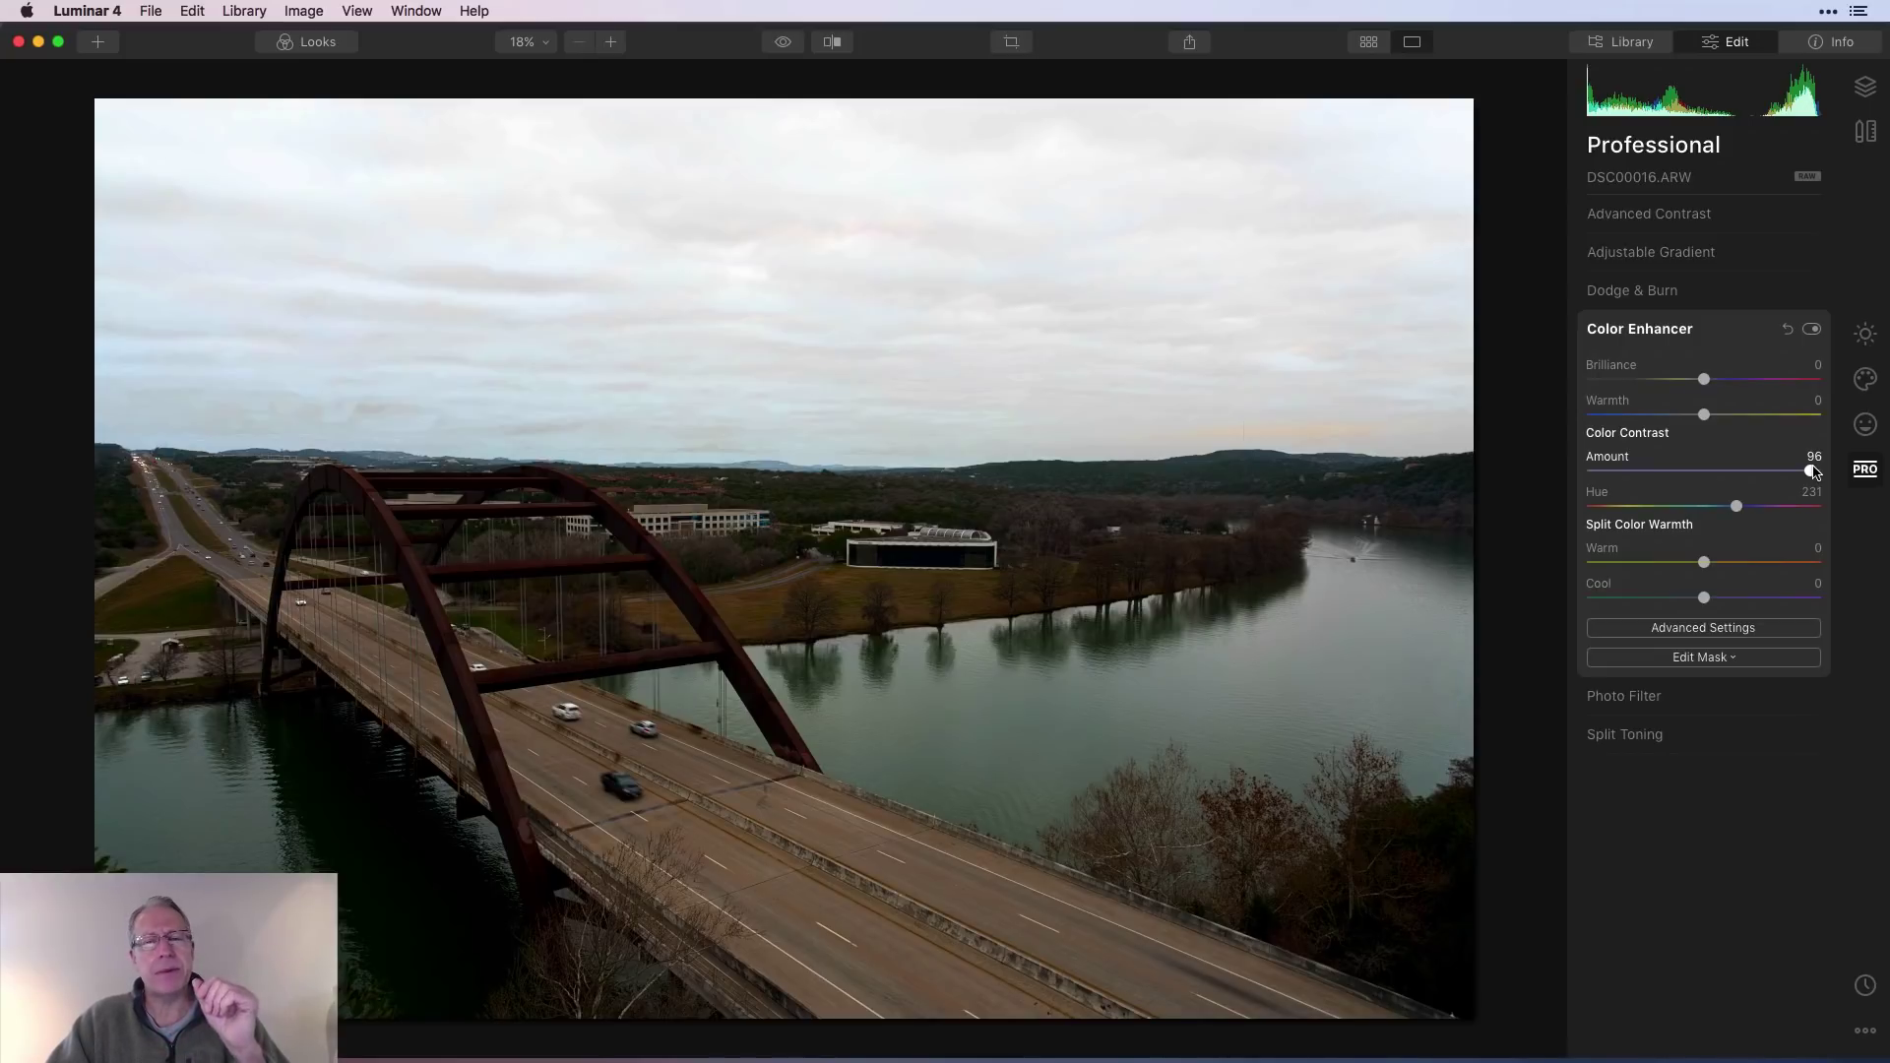
left_click(1789, 333)
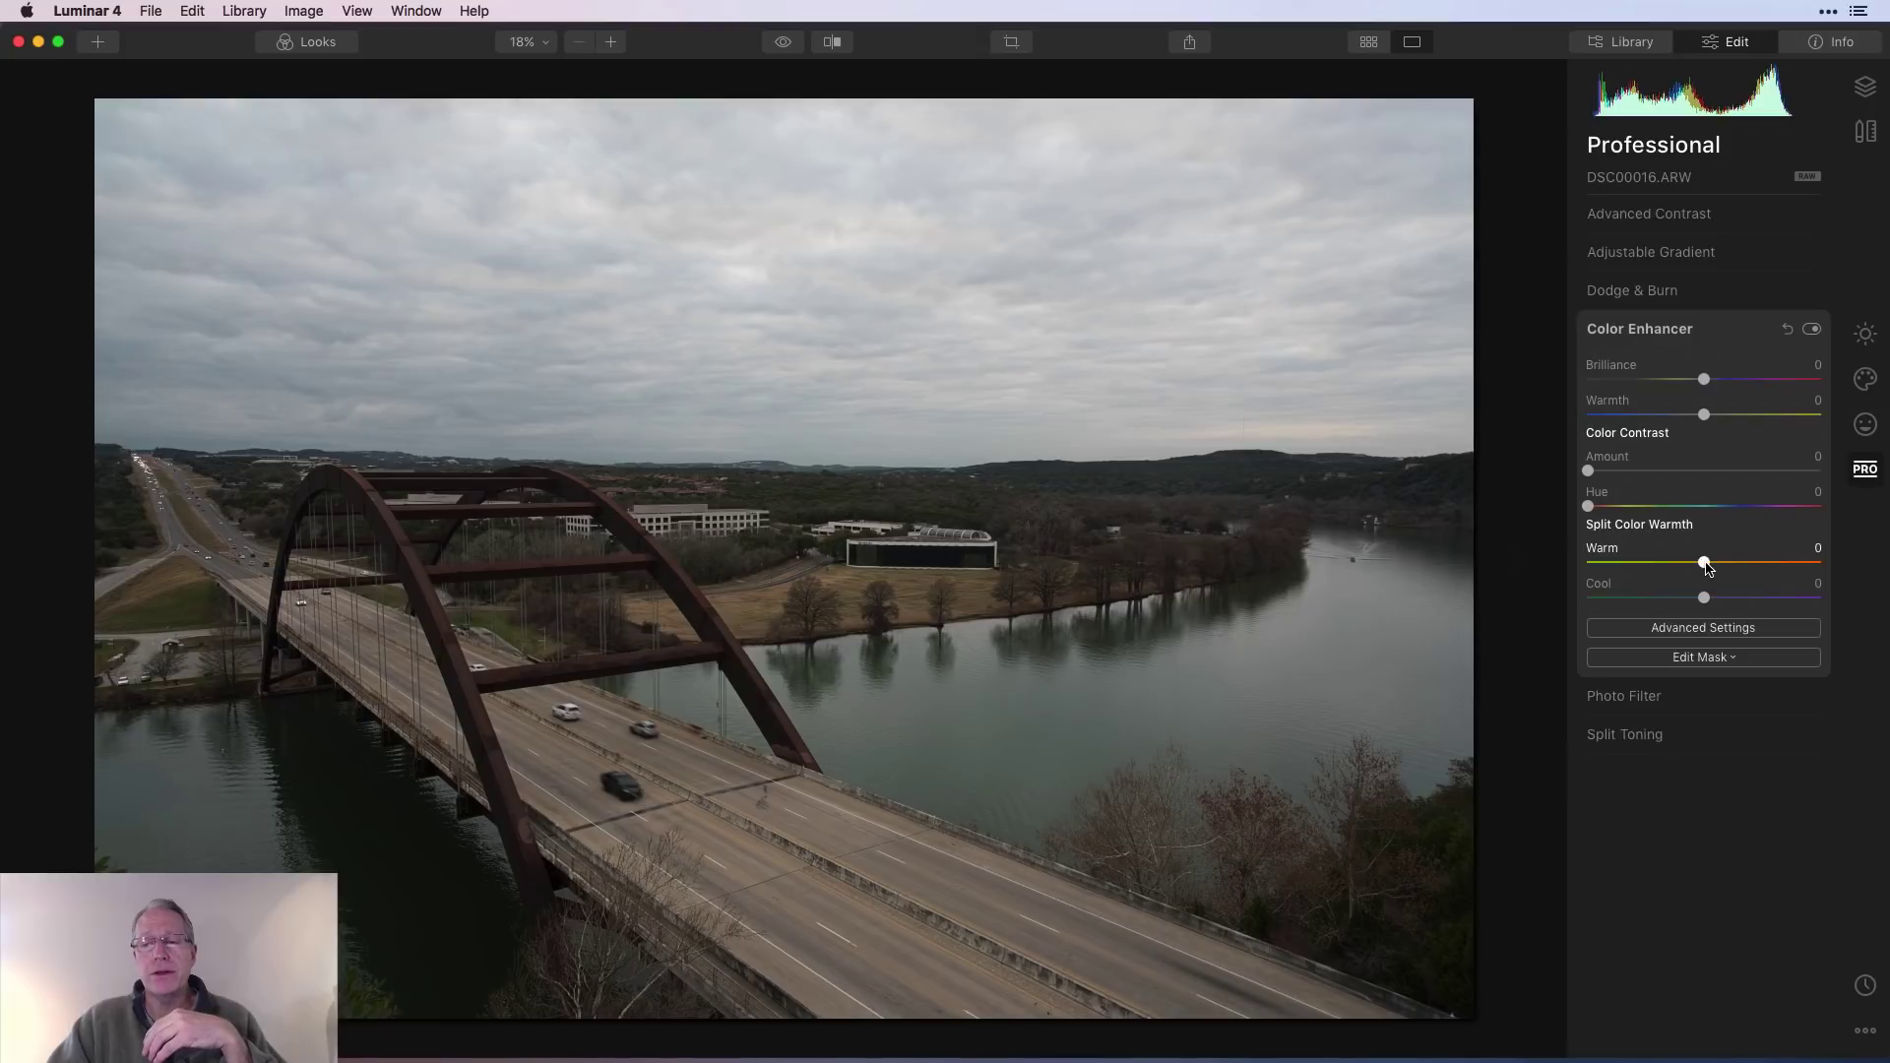
- Try Split Color Warmth with Warm at -87 and with Cool at -86, returning each to 0
left_click_drag(1706, 567, 1602, 563)
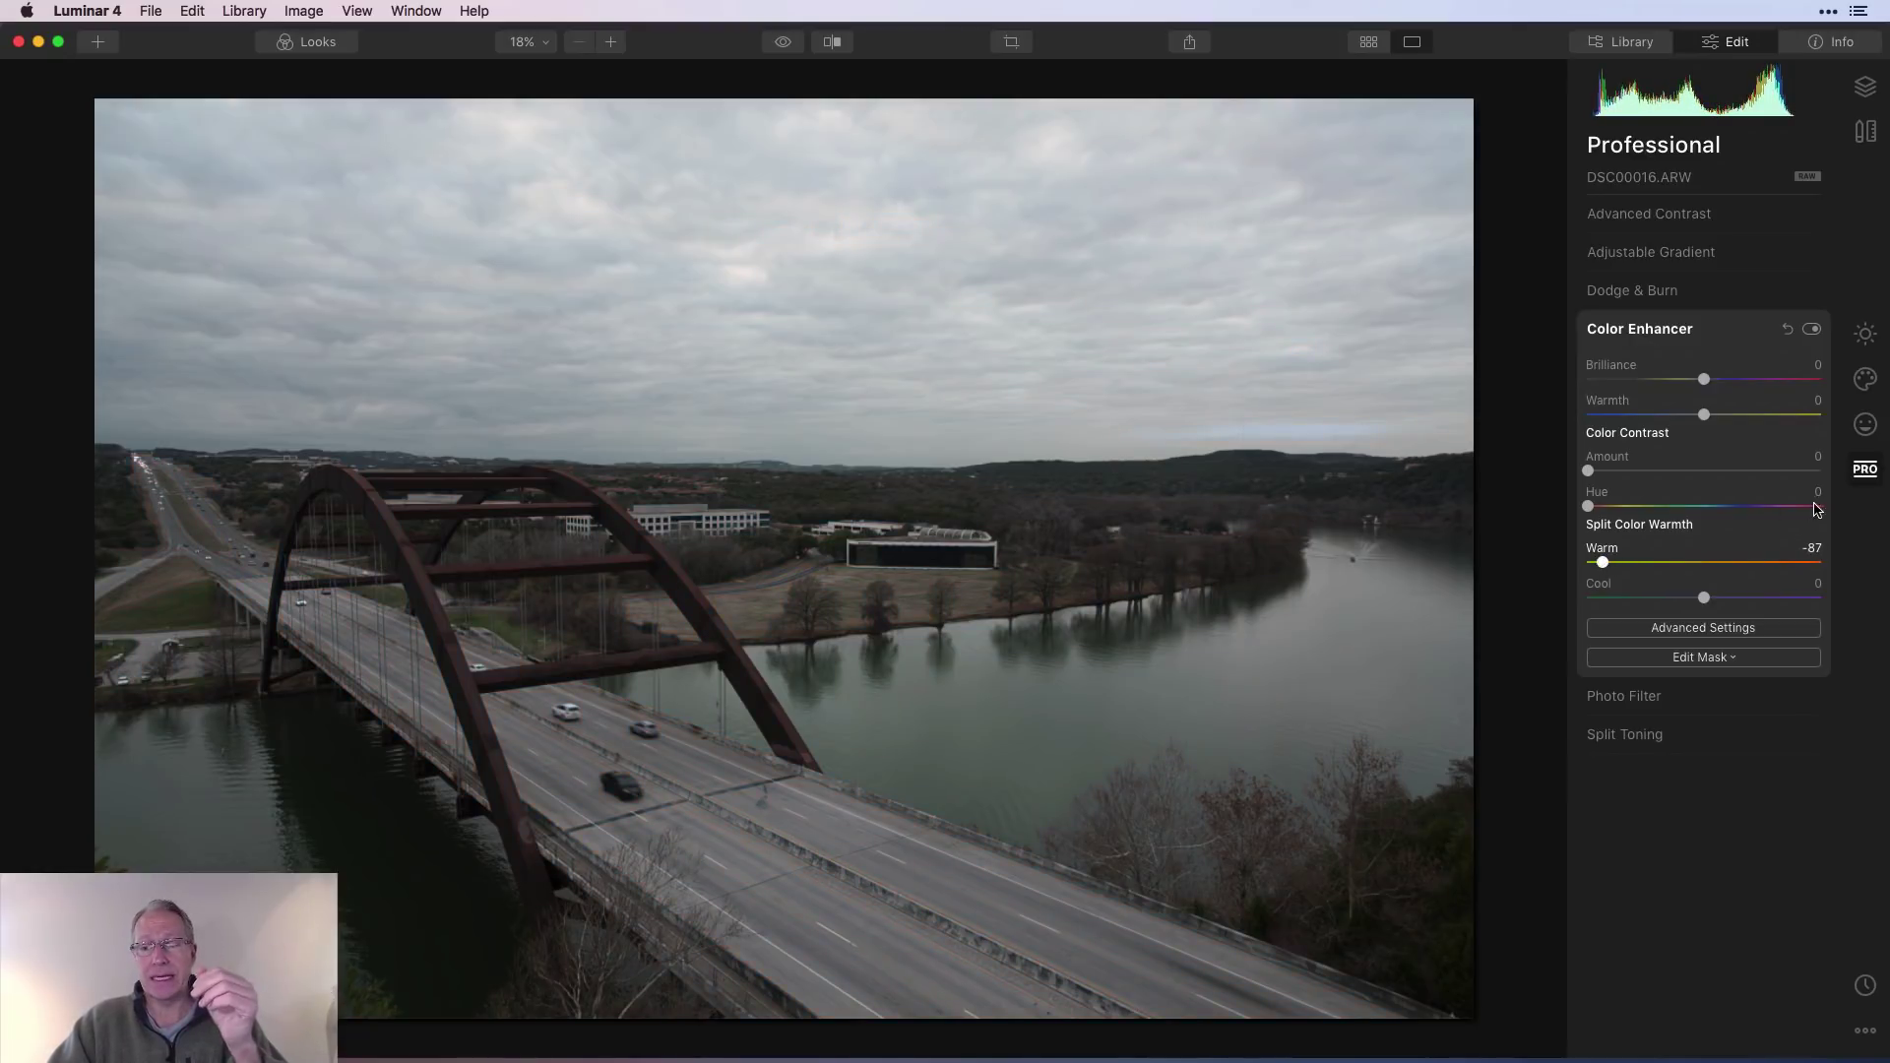
left_click(1788, 331)
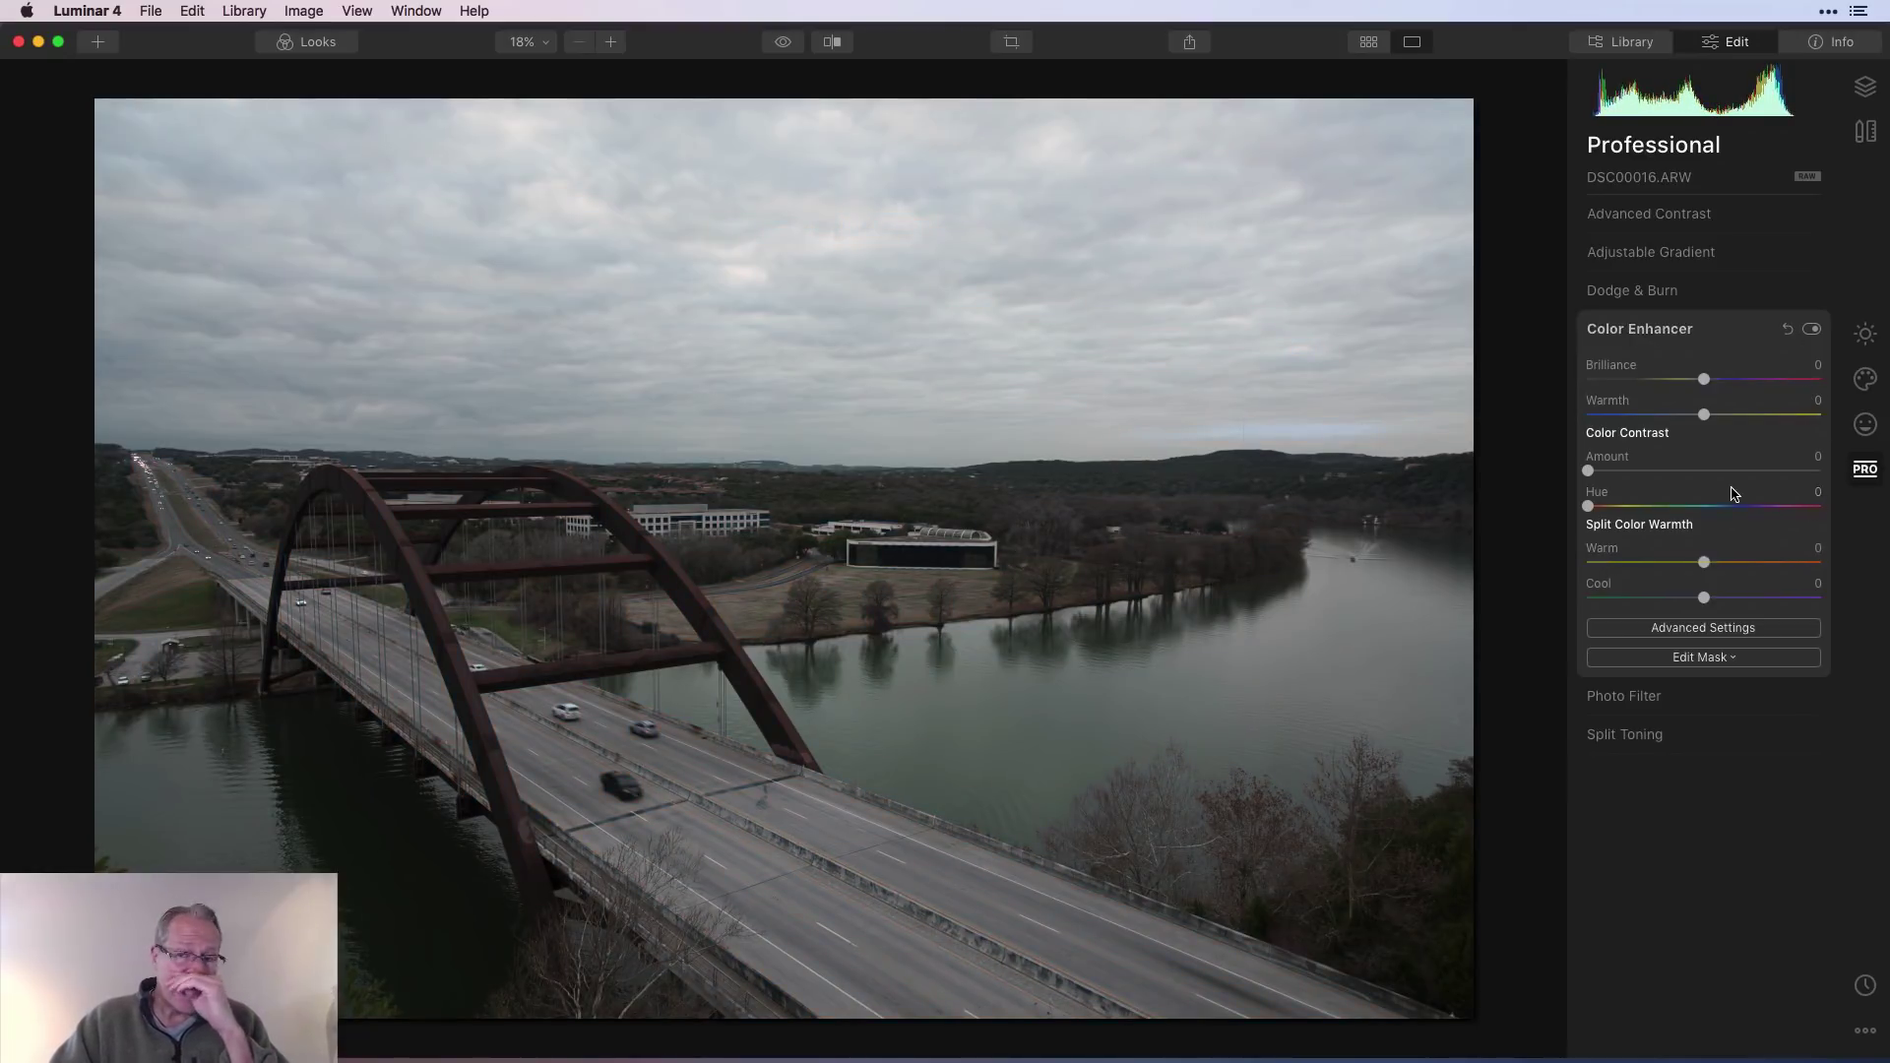
left_click_drag(1703, 595, 1601, 593)
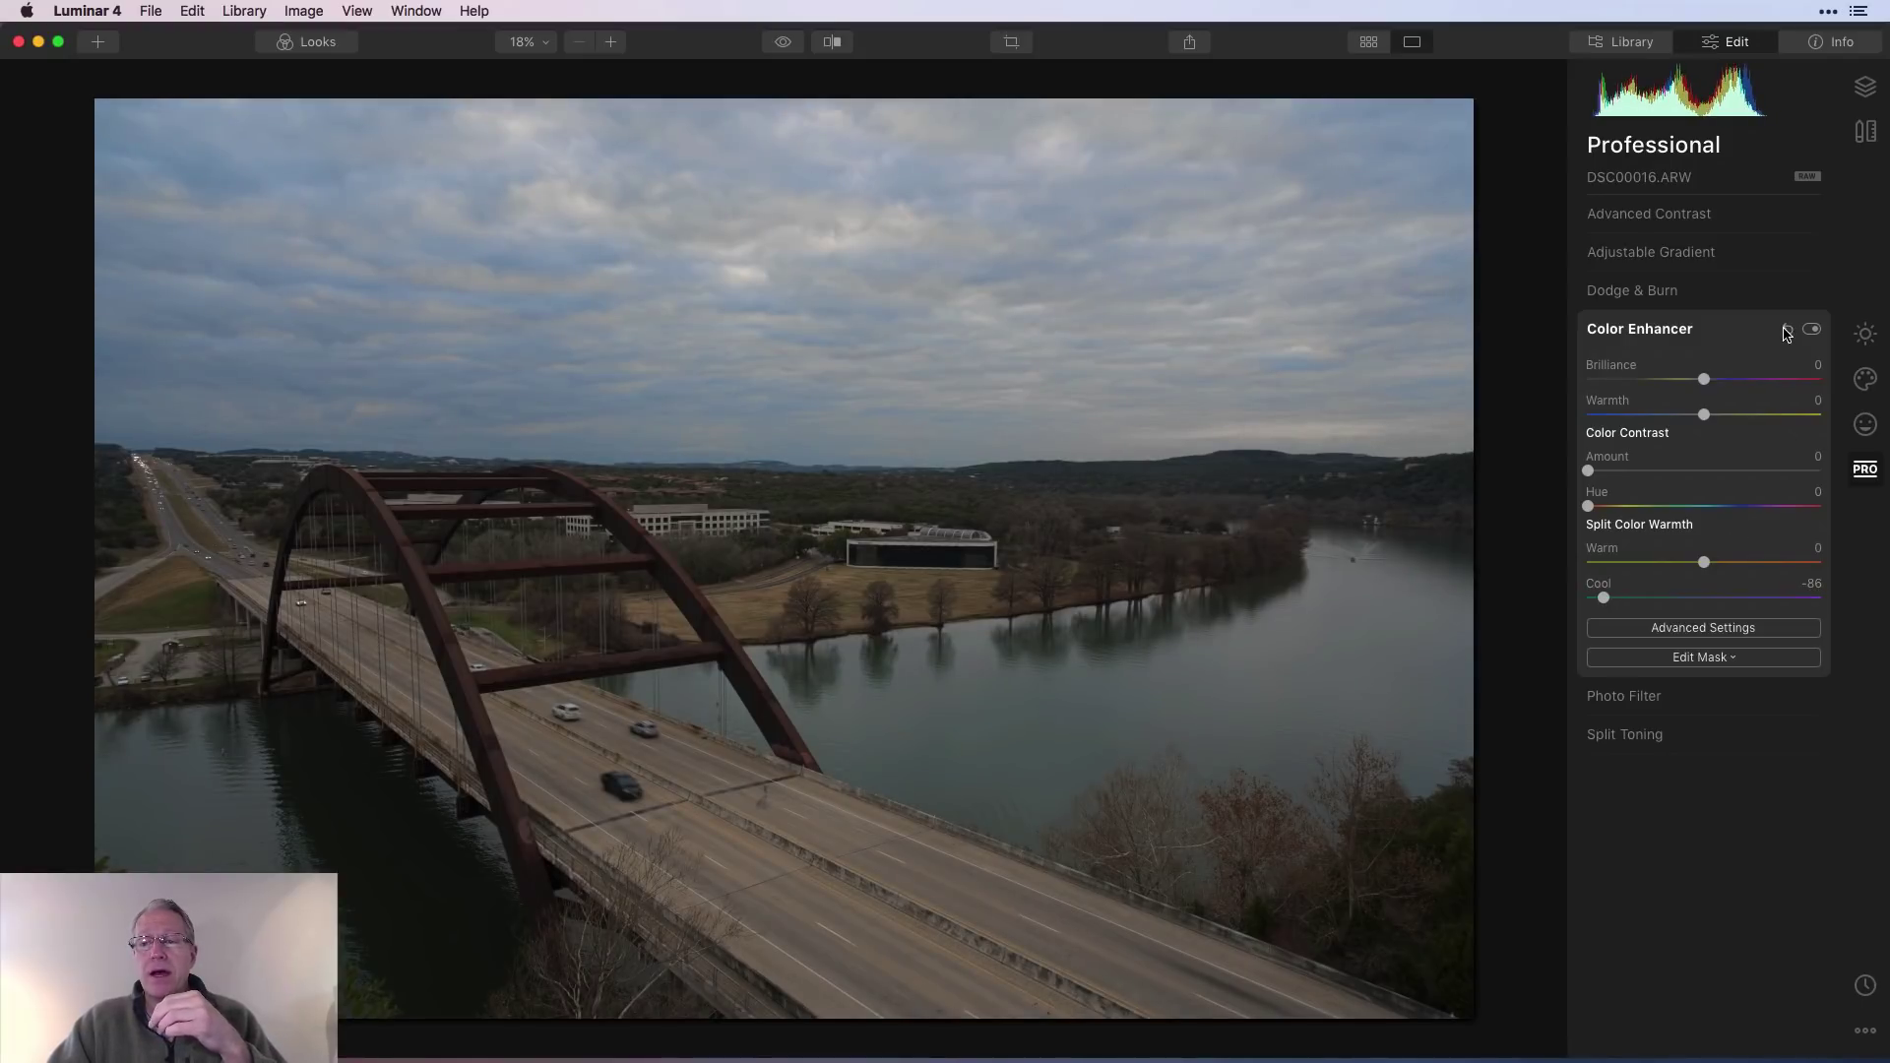
key("super+z")
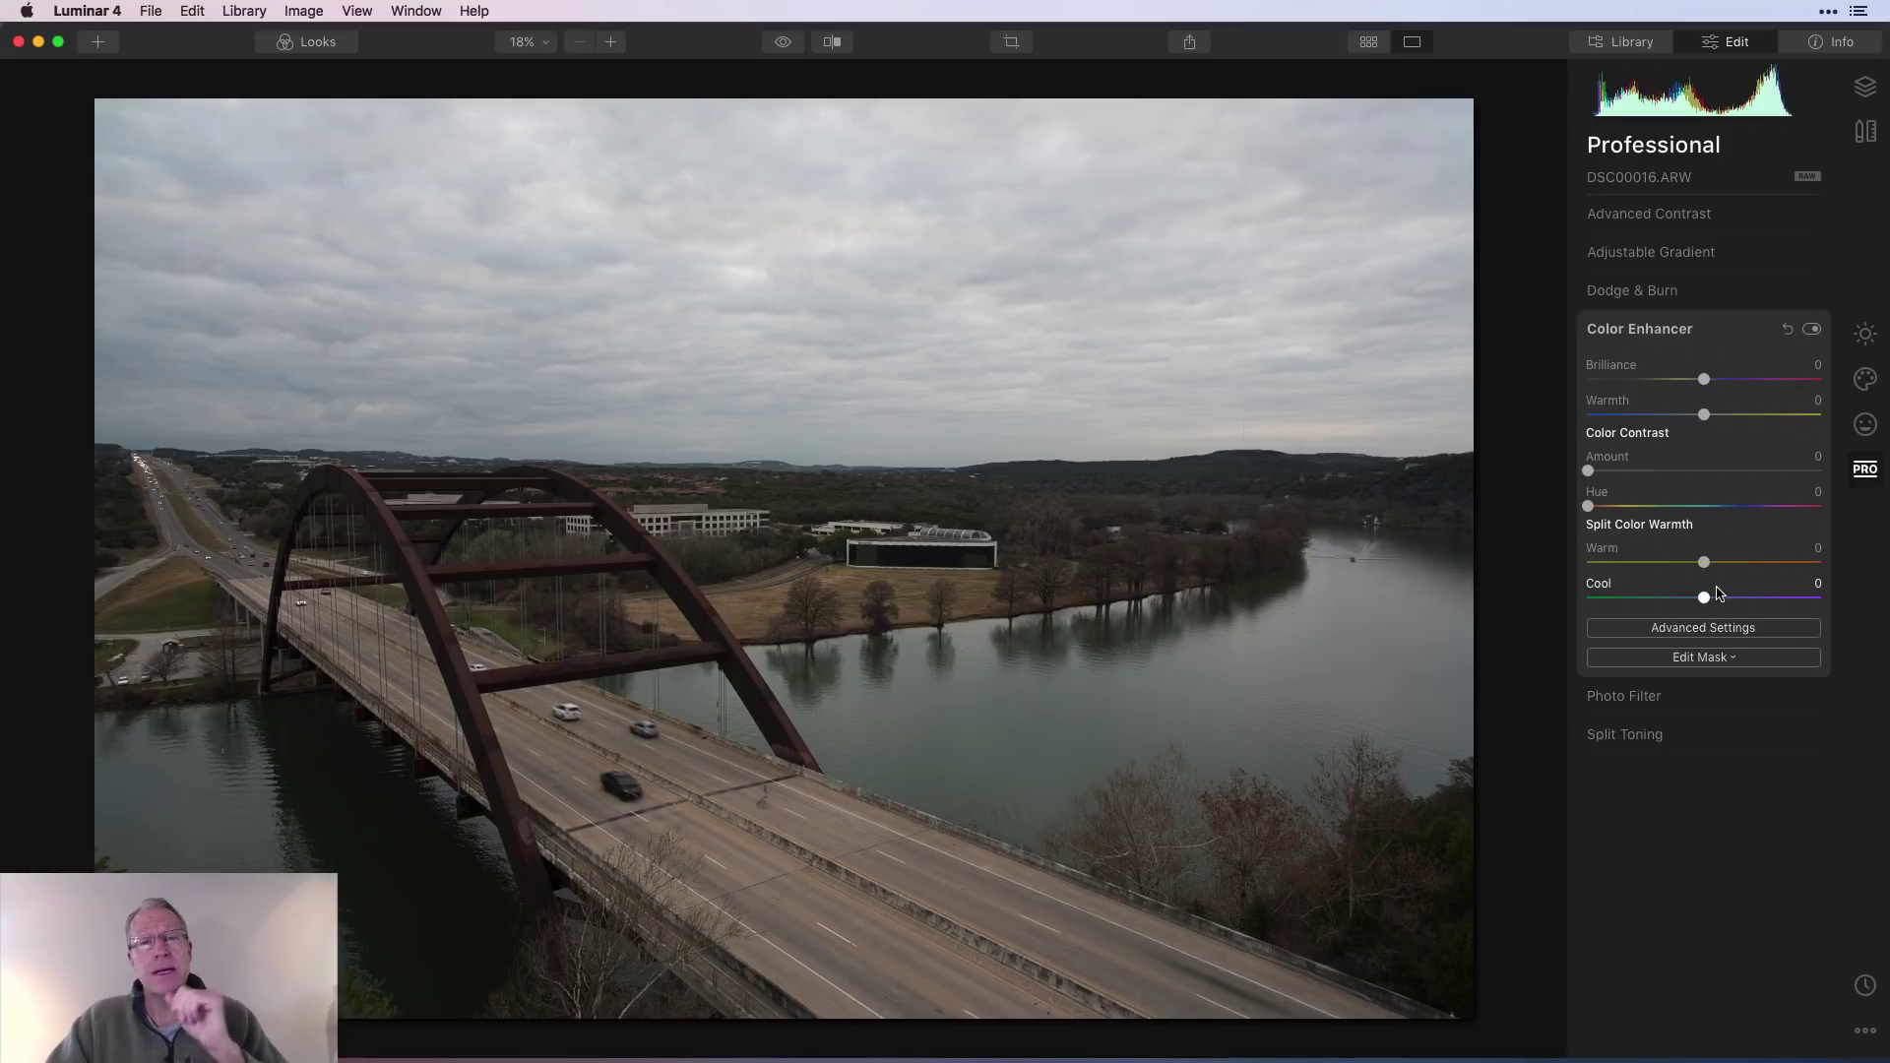
- Show the Color Enhancer's advanced Color Balance settings and consult the ScreenColorMix copy.gif colour diagram in Preview before returning to Luminar 4
left_click(1683, 630)
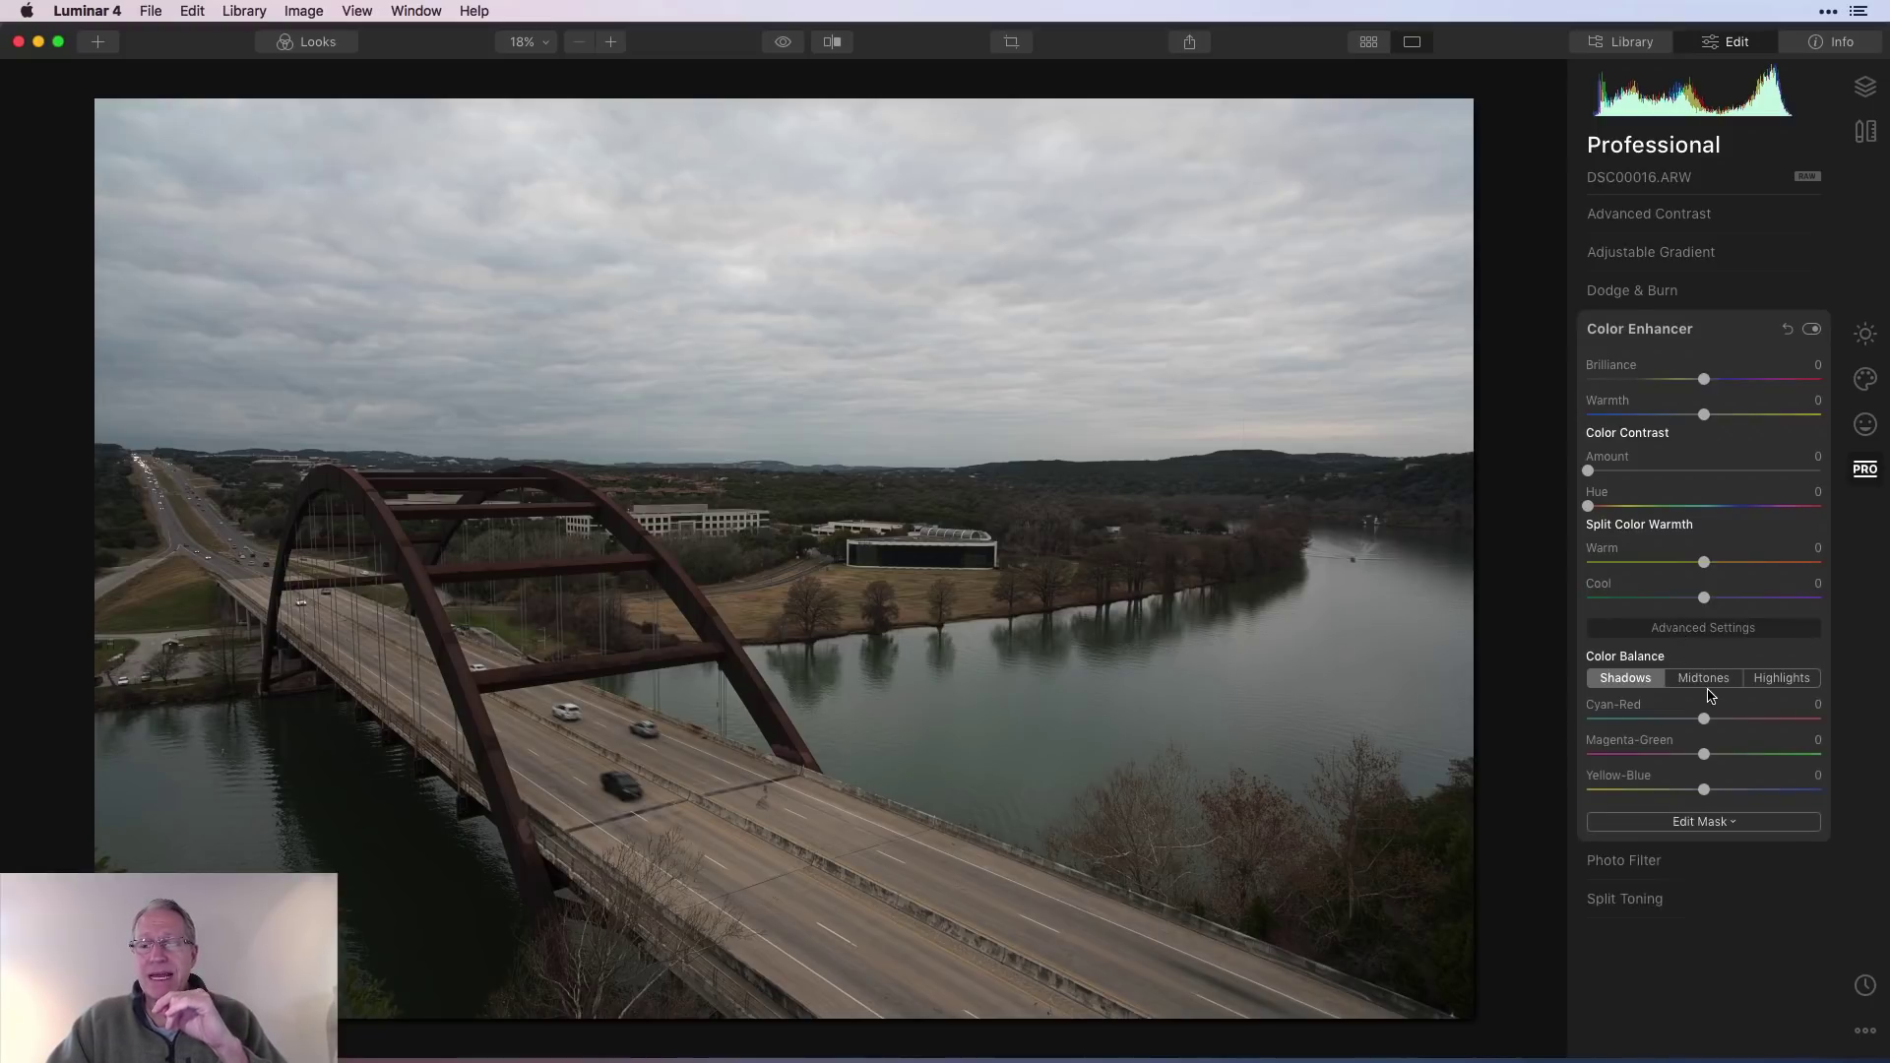
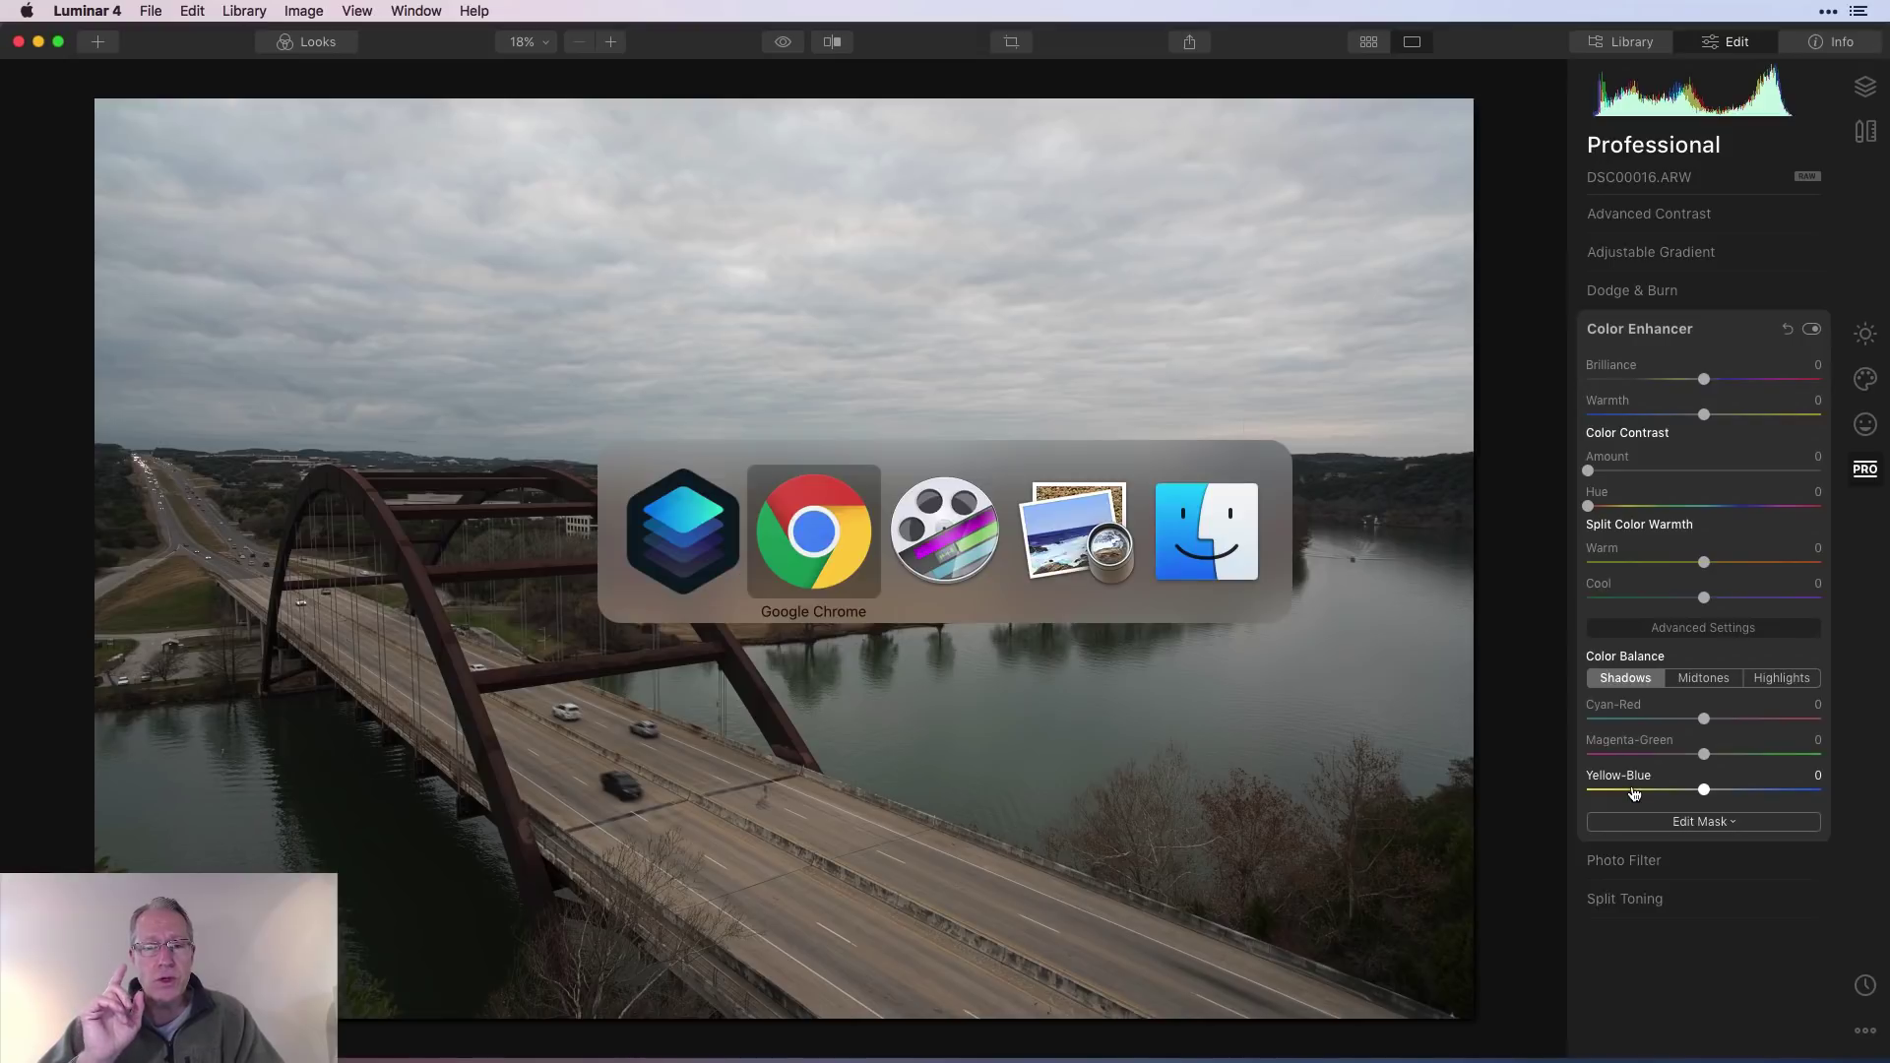
key("super+Tab")
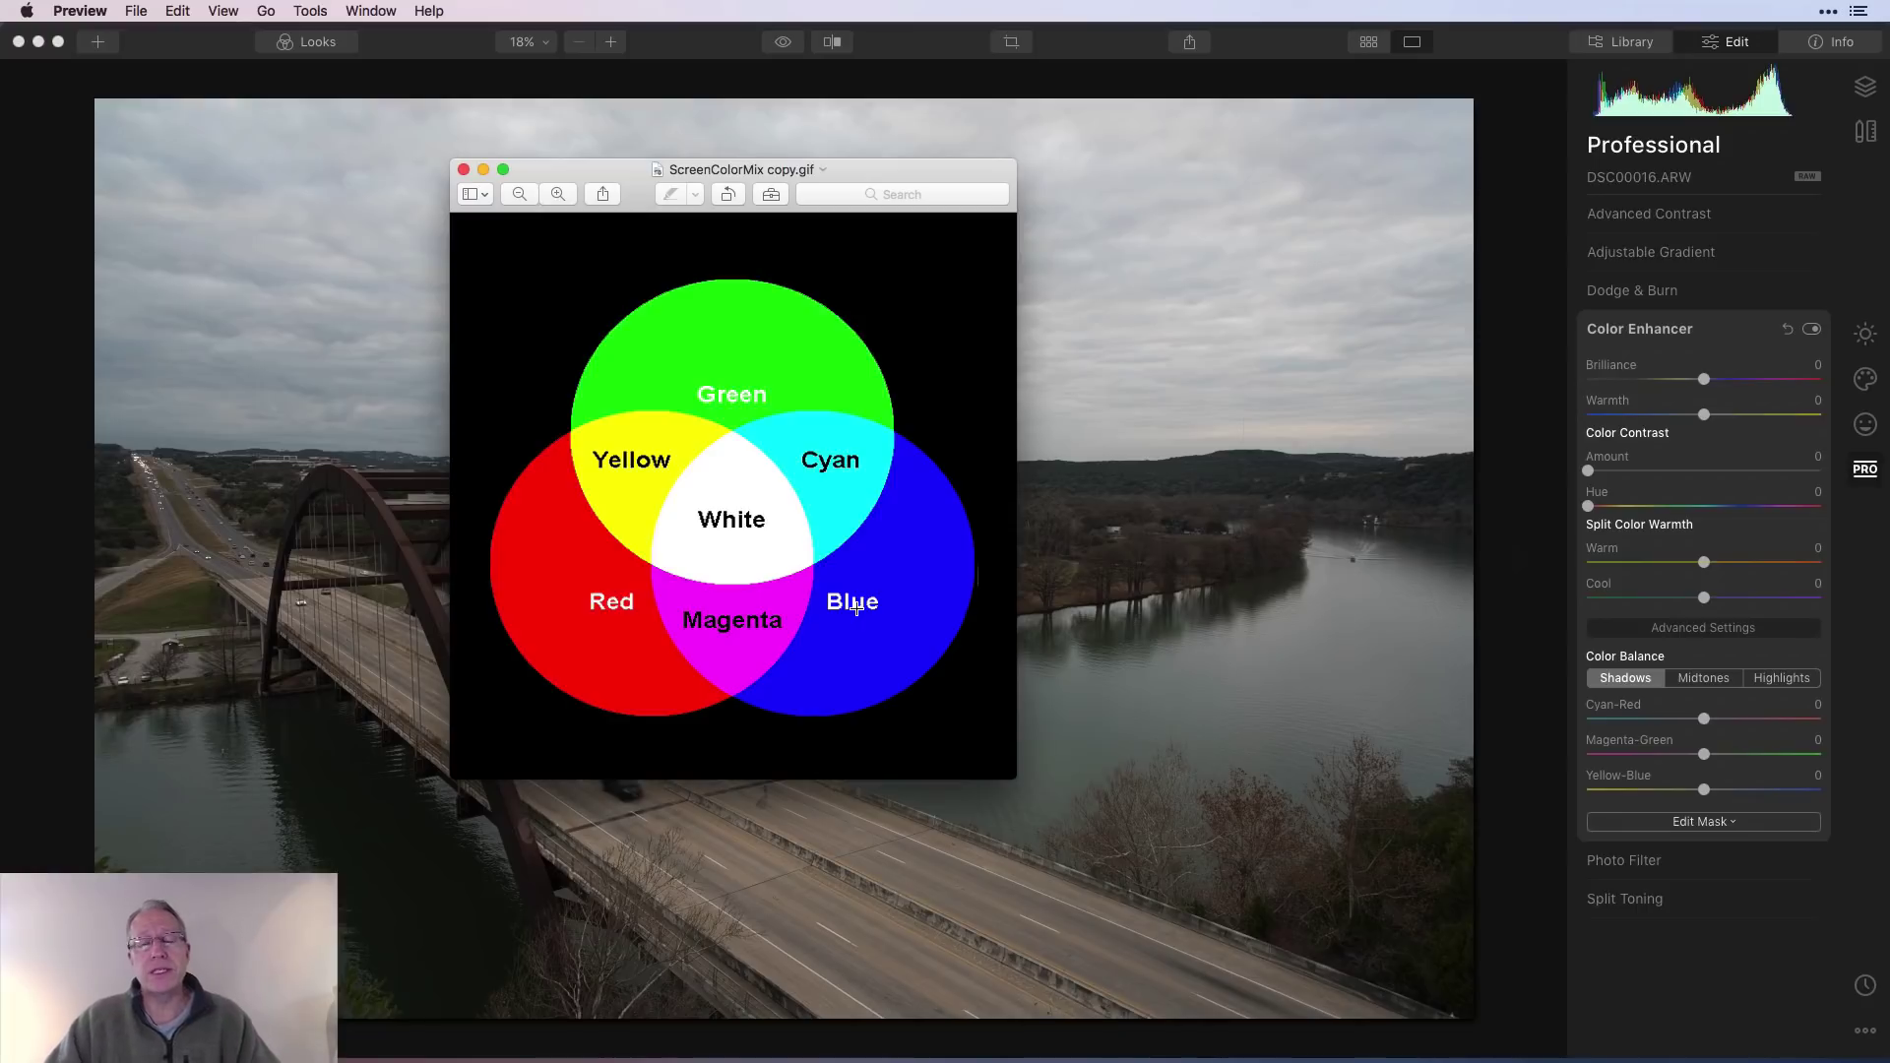
key("super+Tab")
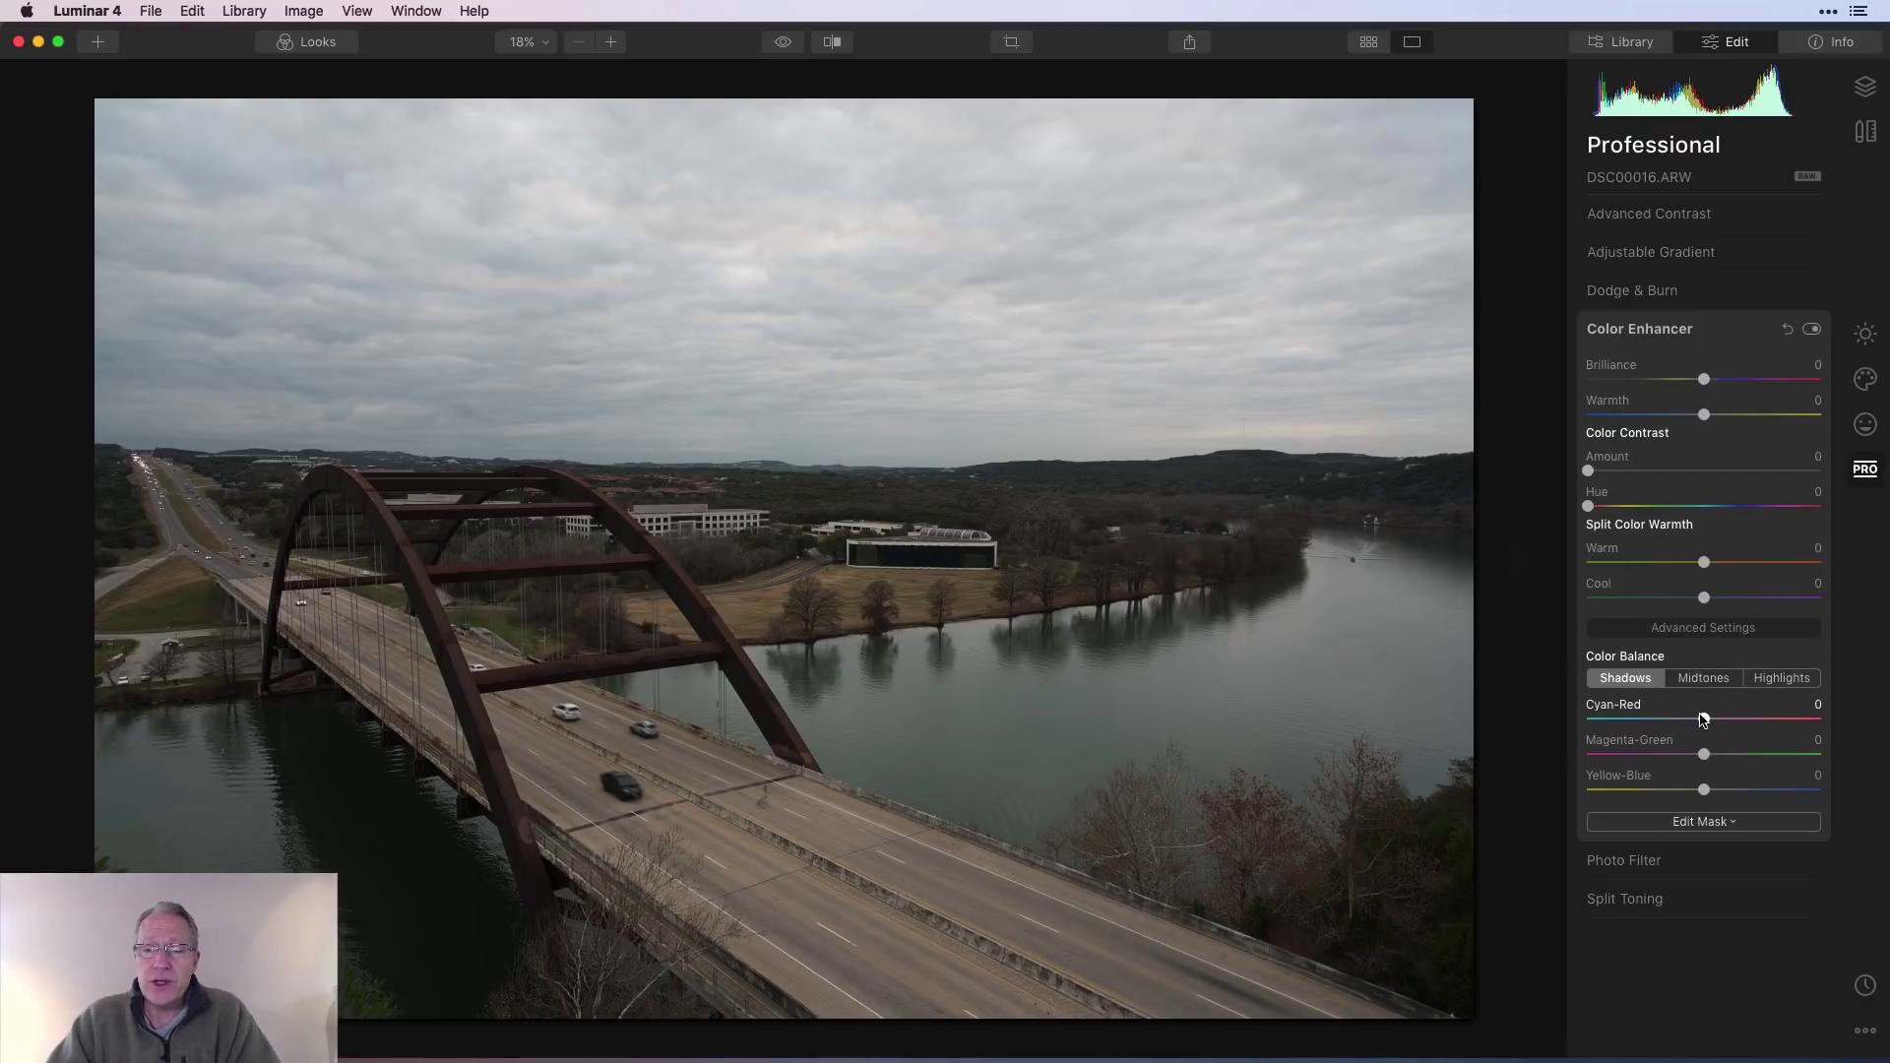
- Try Color Balance with shadows at Cyan-Red -12 and Yellow-Blue 12, and highlights at Cyan-Red 18, Magenta-Green -10 and Yellow-Blue -4
left_click_drag(1704, 719, 1688, 725)
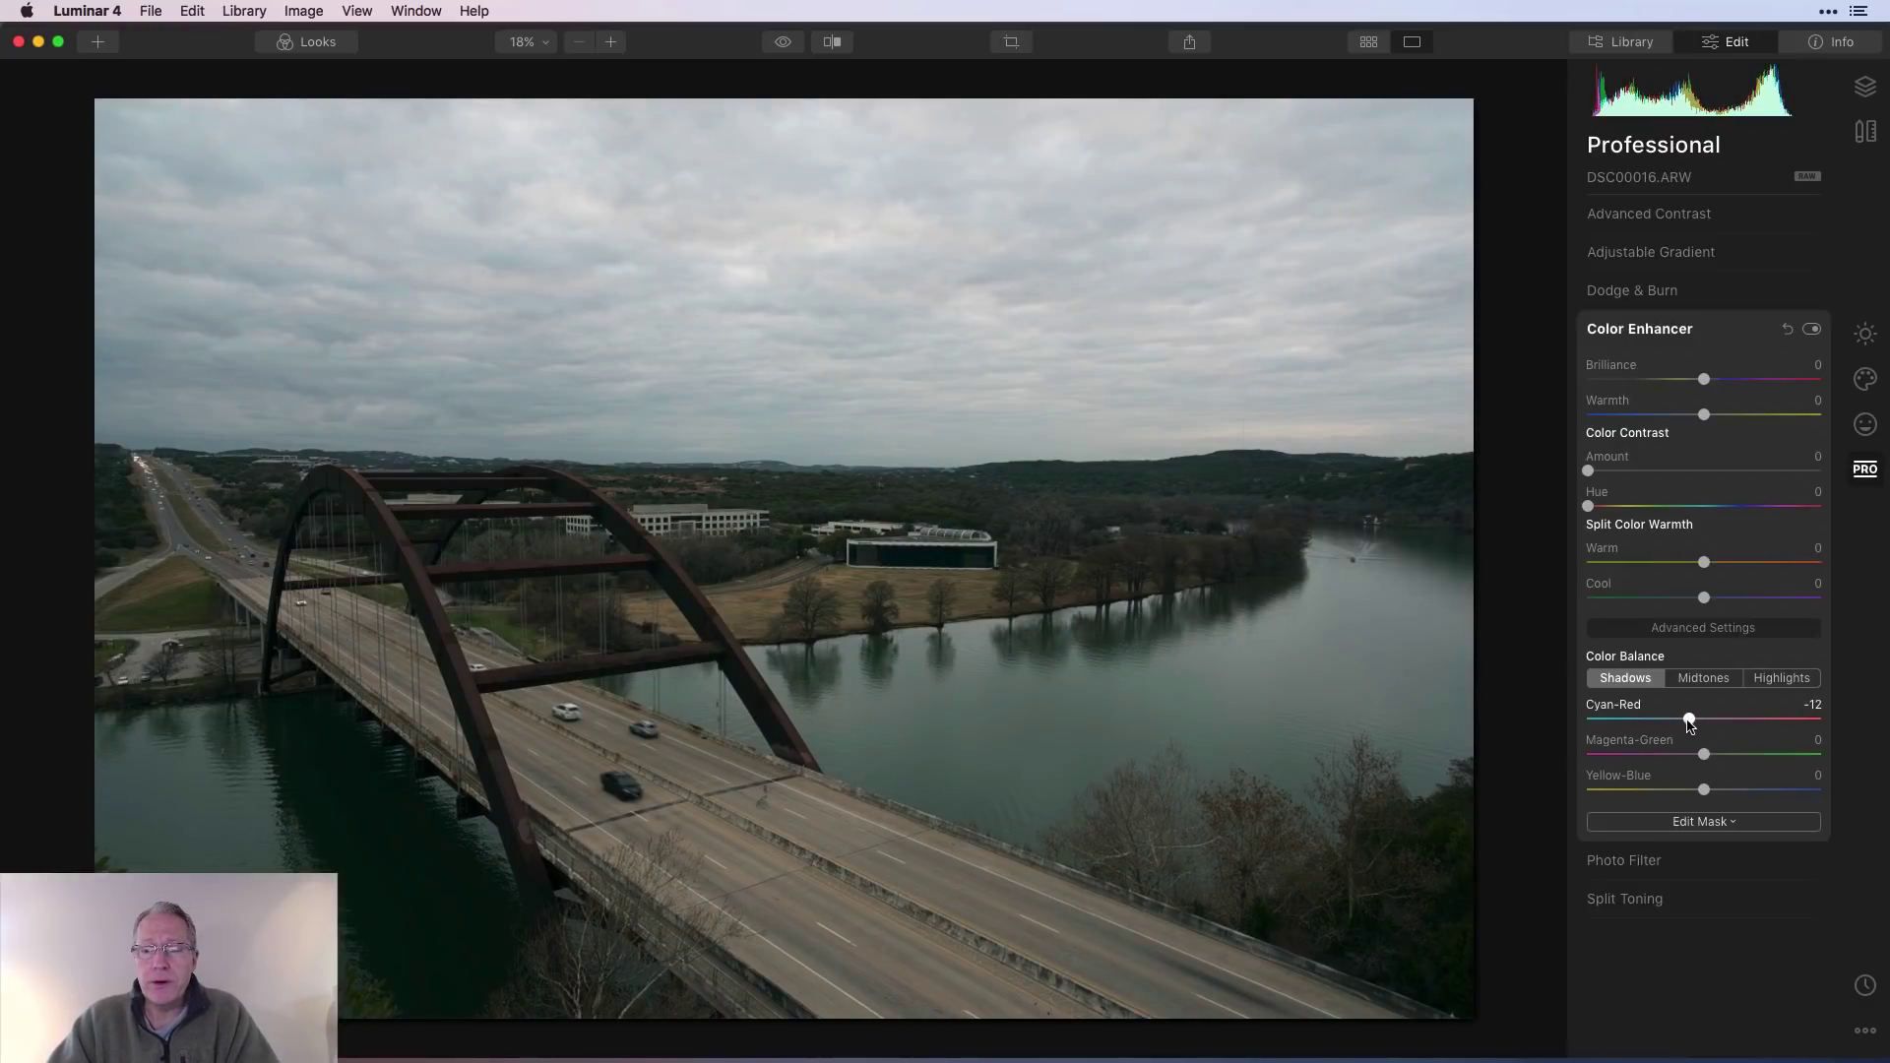
left_click_drag(1707, 790, 1721, 794)
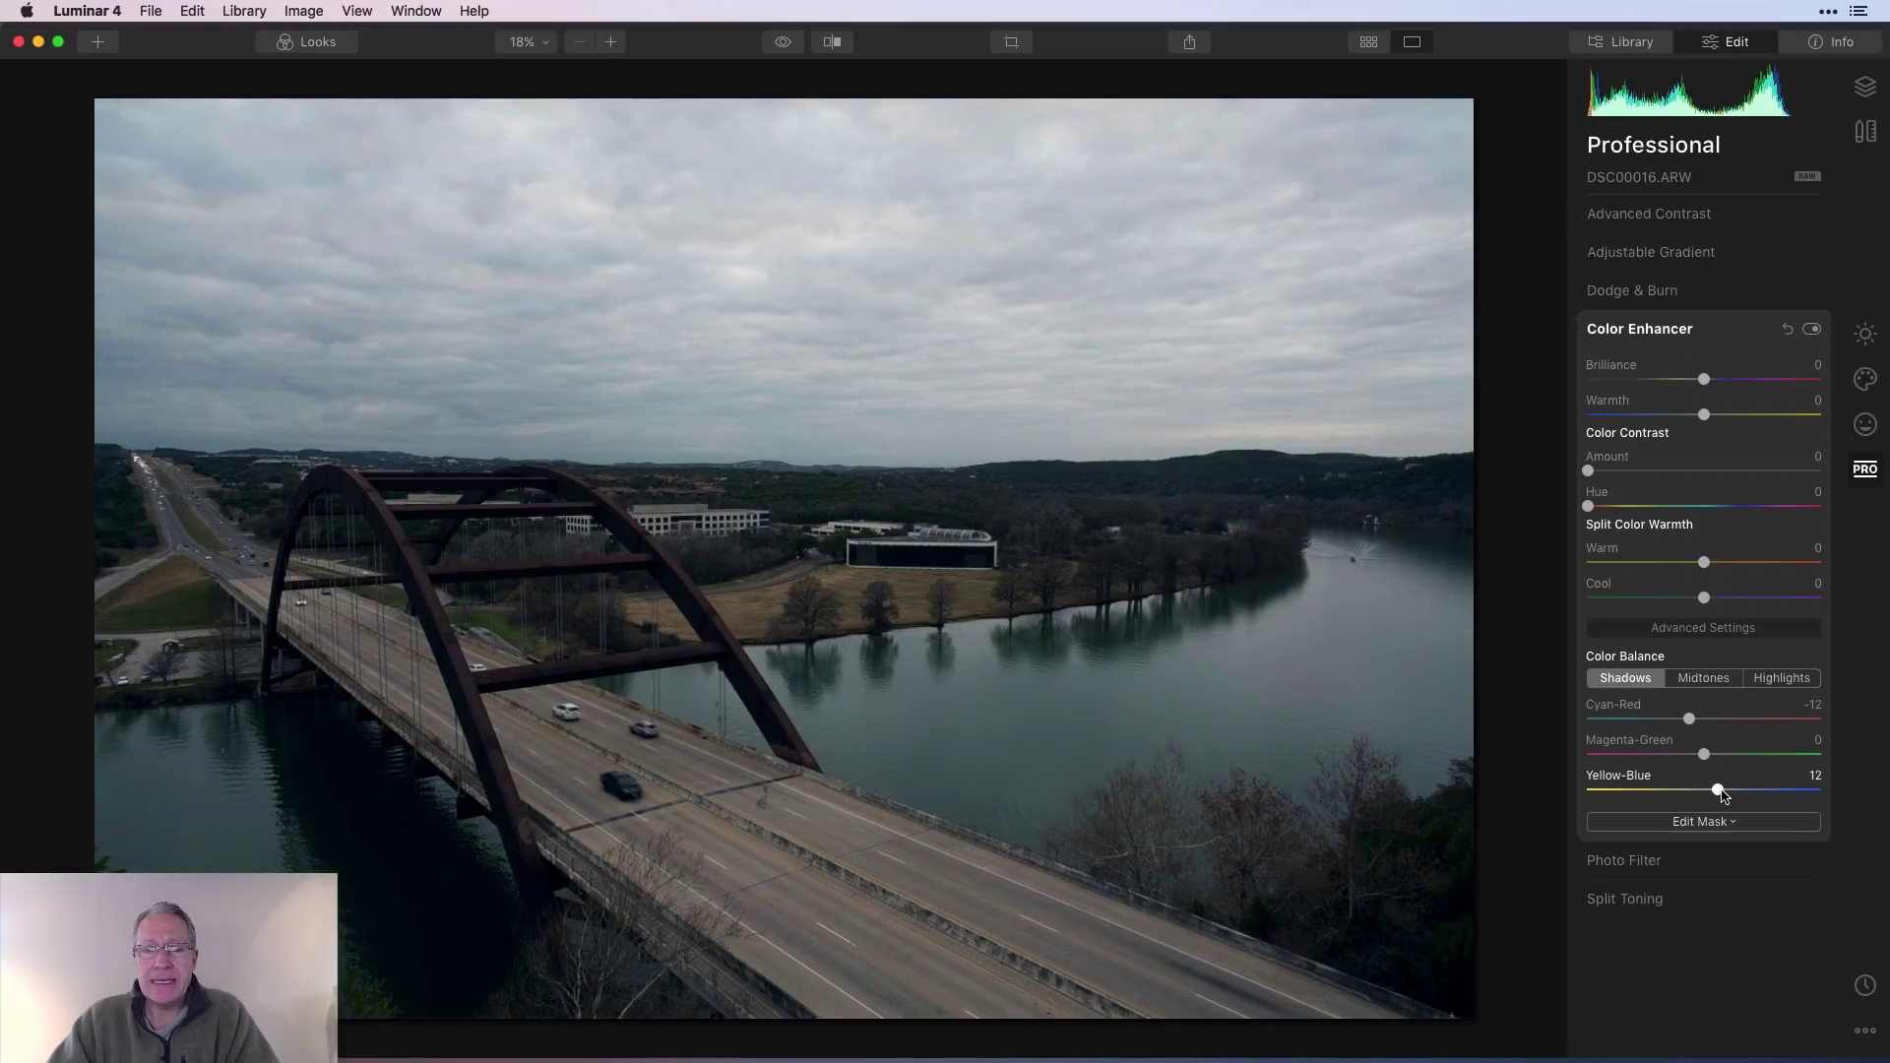
left_click(1784, 678)
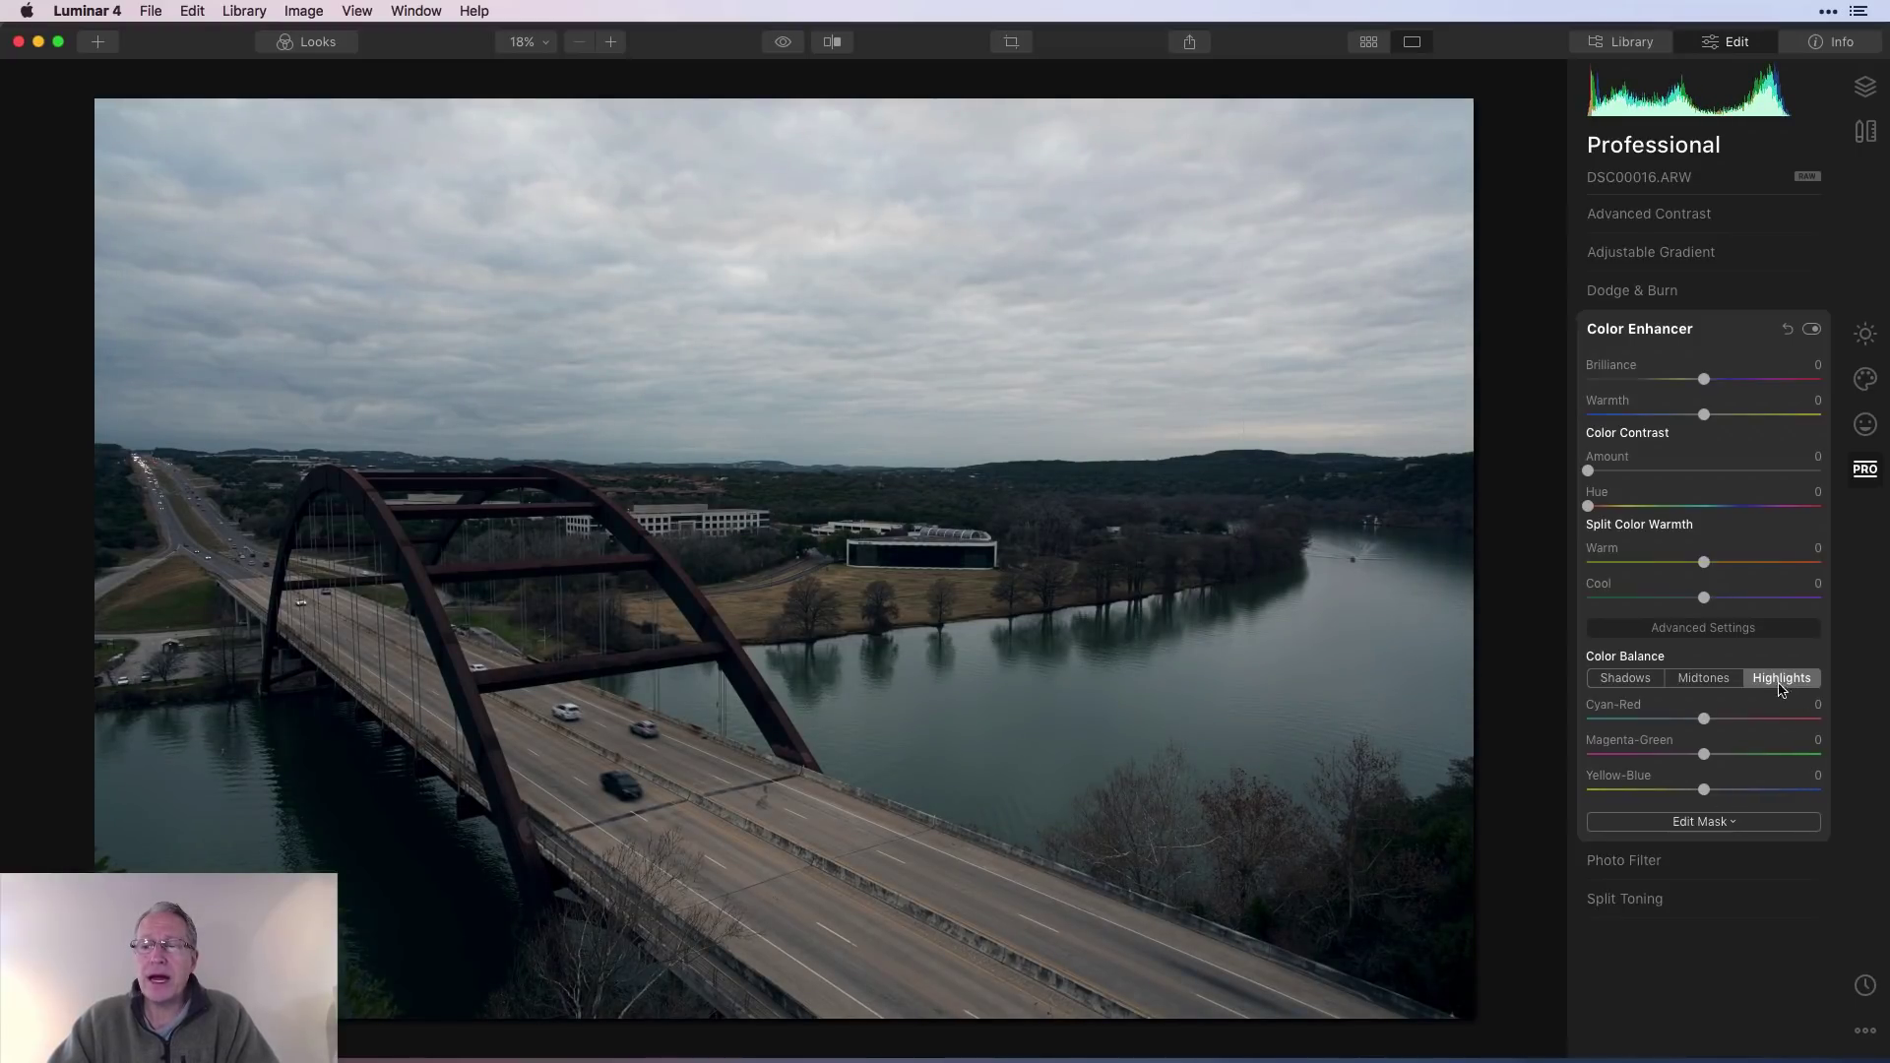
mouse_move(1705, 728)
left_mouse_down()
mouse_move(1724, 730)
mouse_move(1703, 790)
mouse_move(1691, 755)
left_mouse_up()
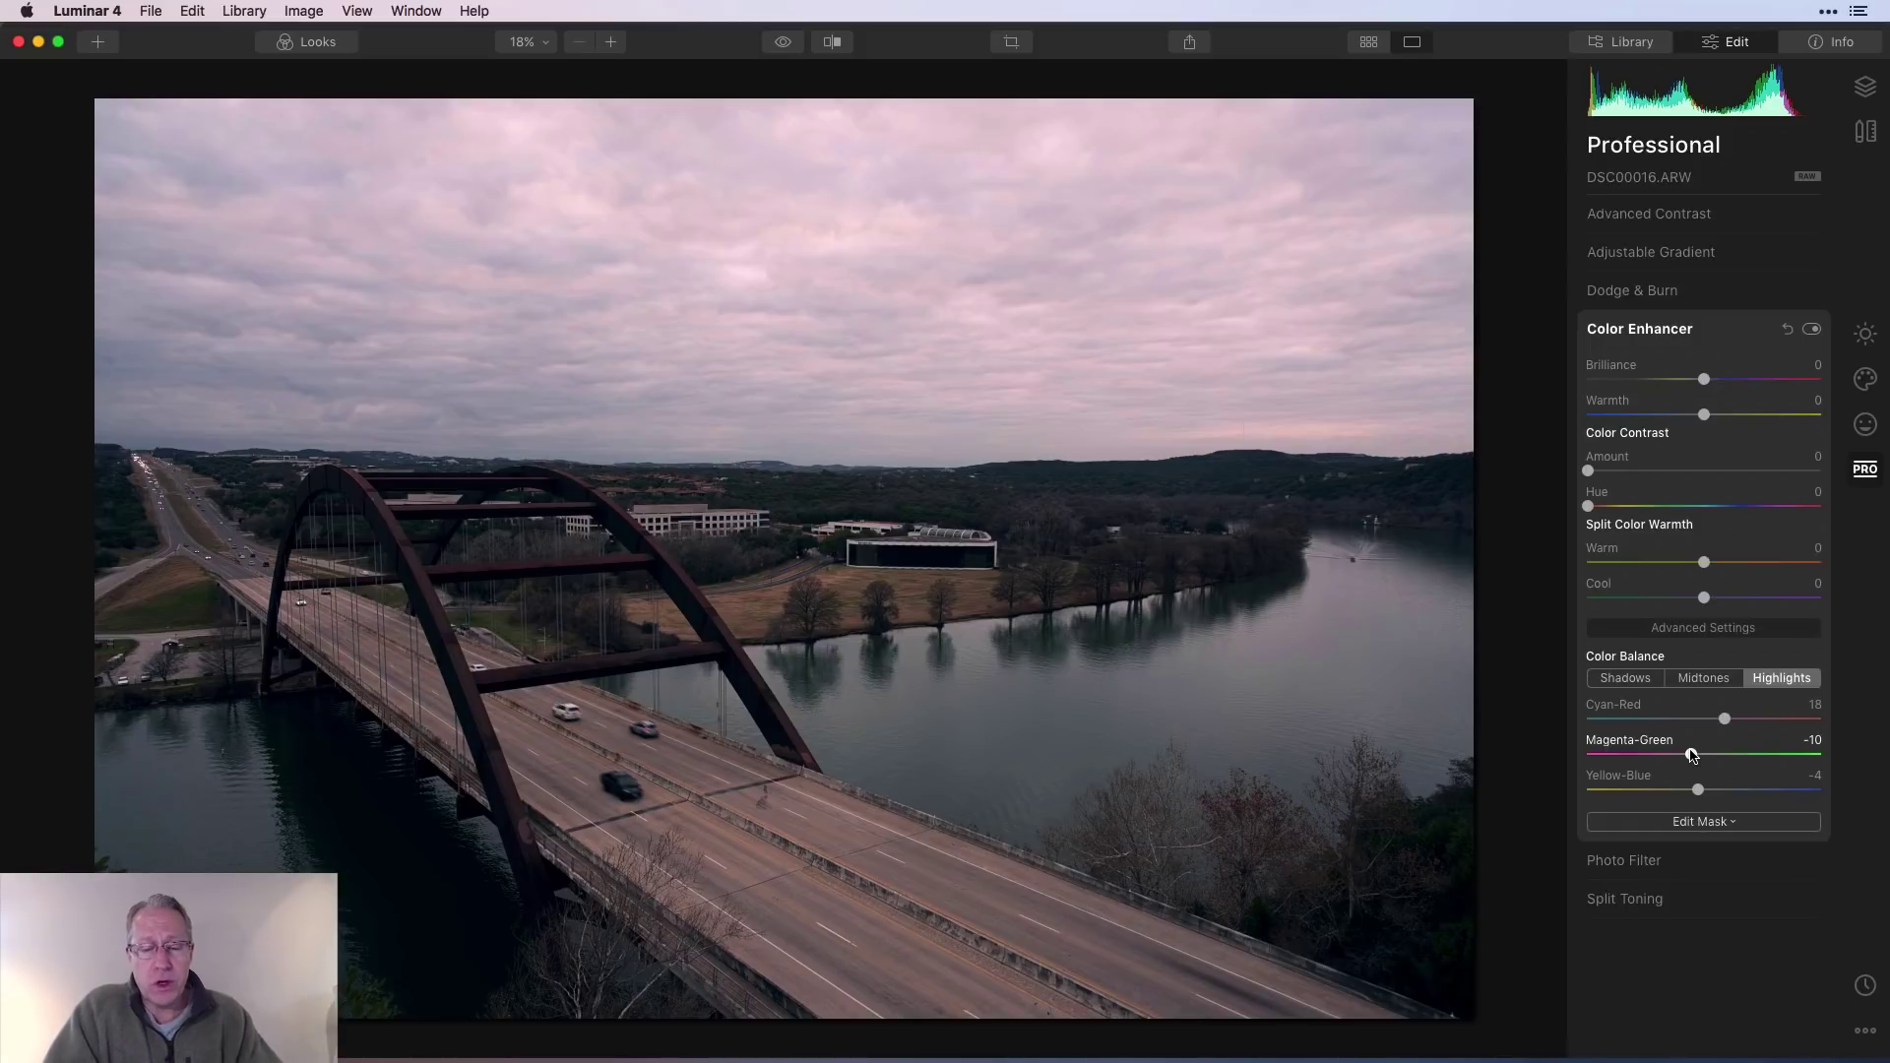
- Check the colour mixing diagram in Preview again, return to Luminar 4, and reset and collapse the Color Enhancer filter
key("super+Tab")
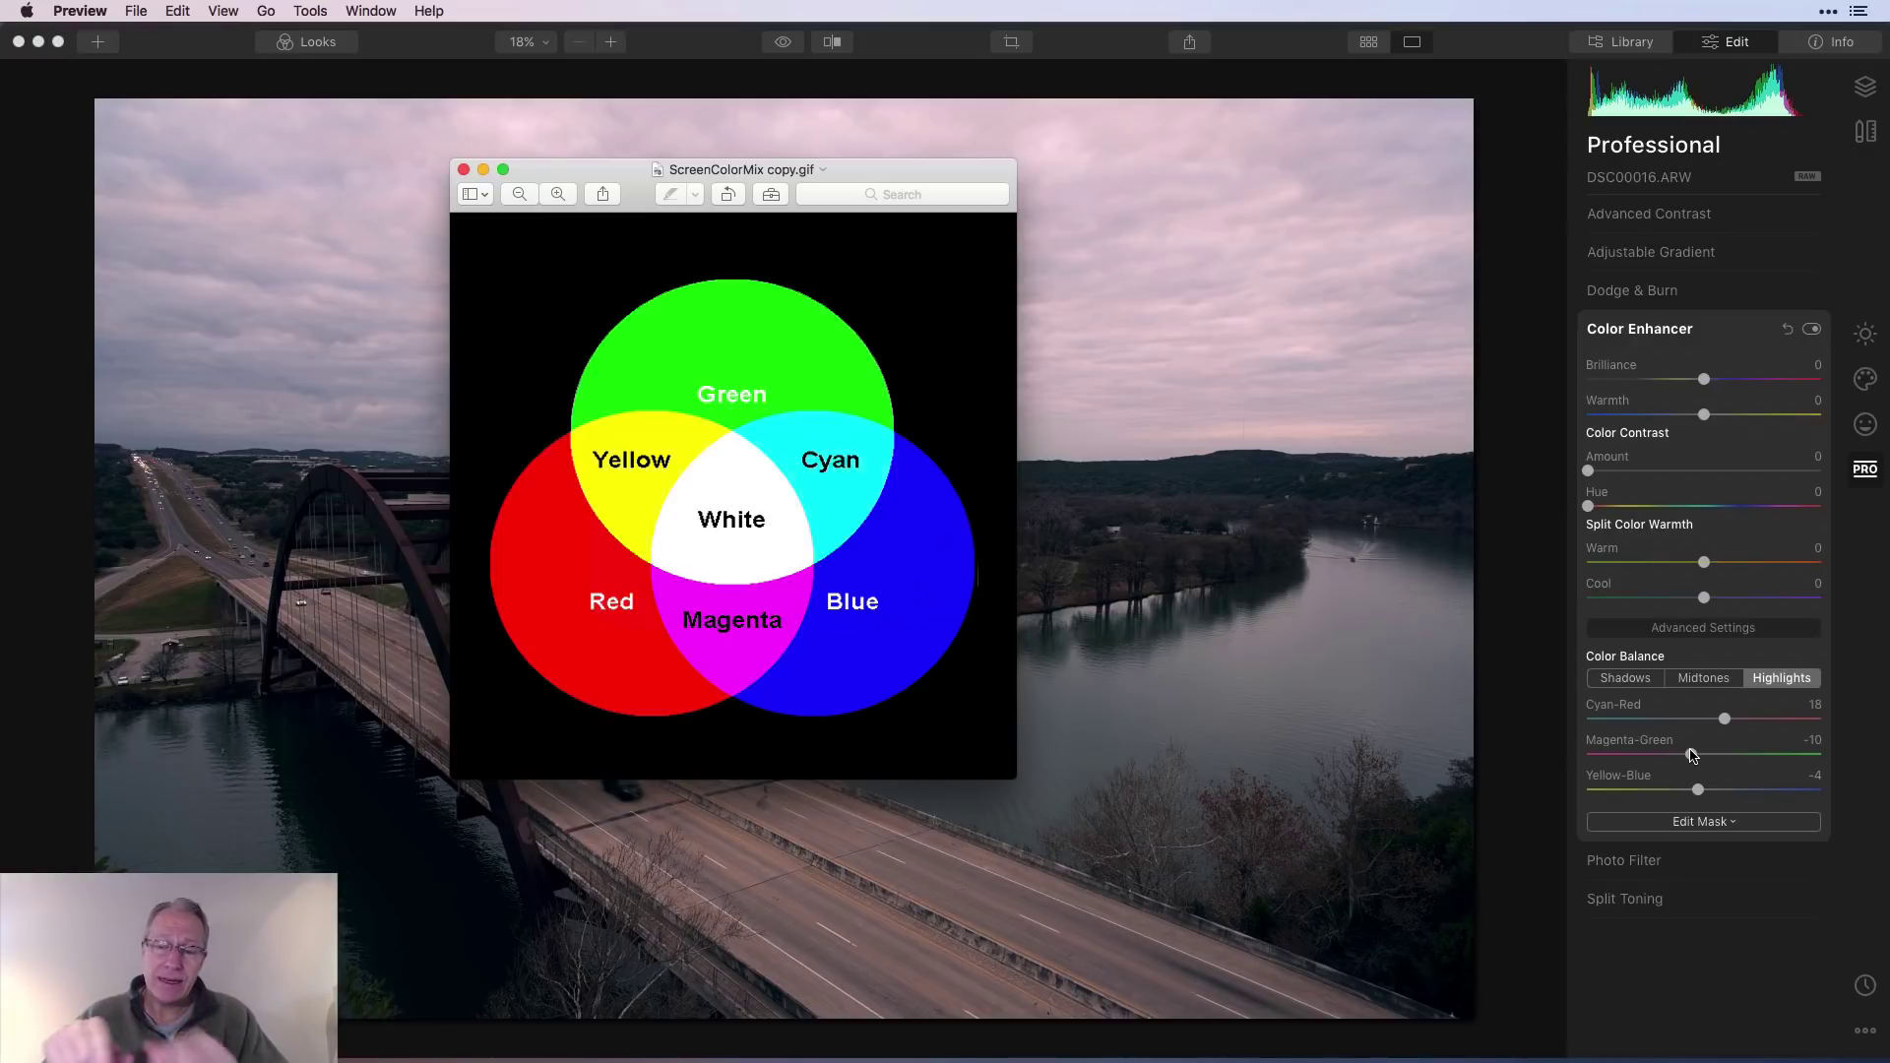
left_click(1691, 755)
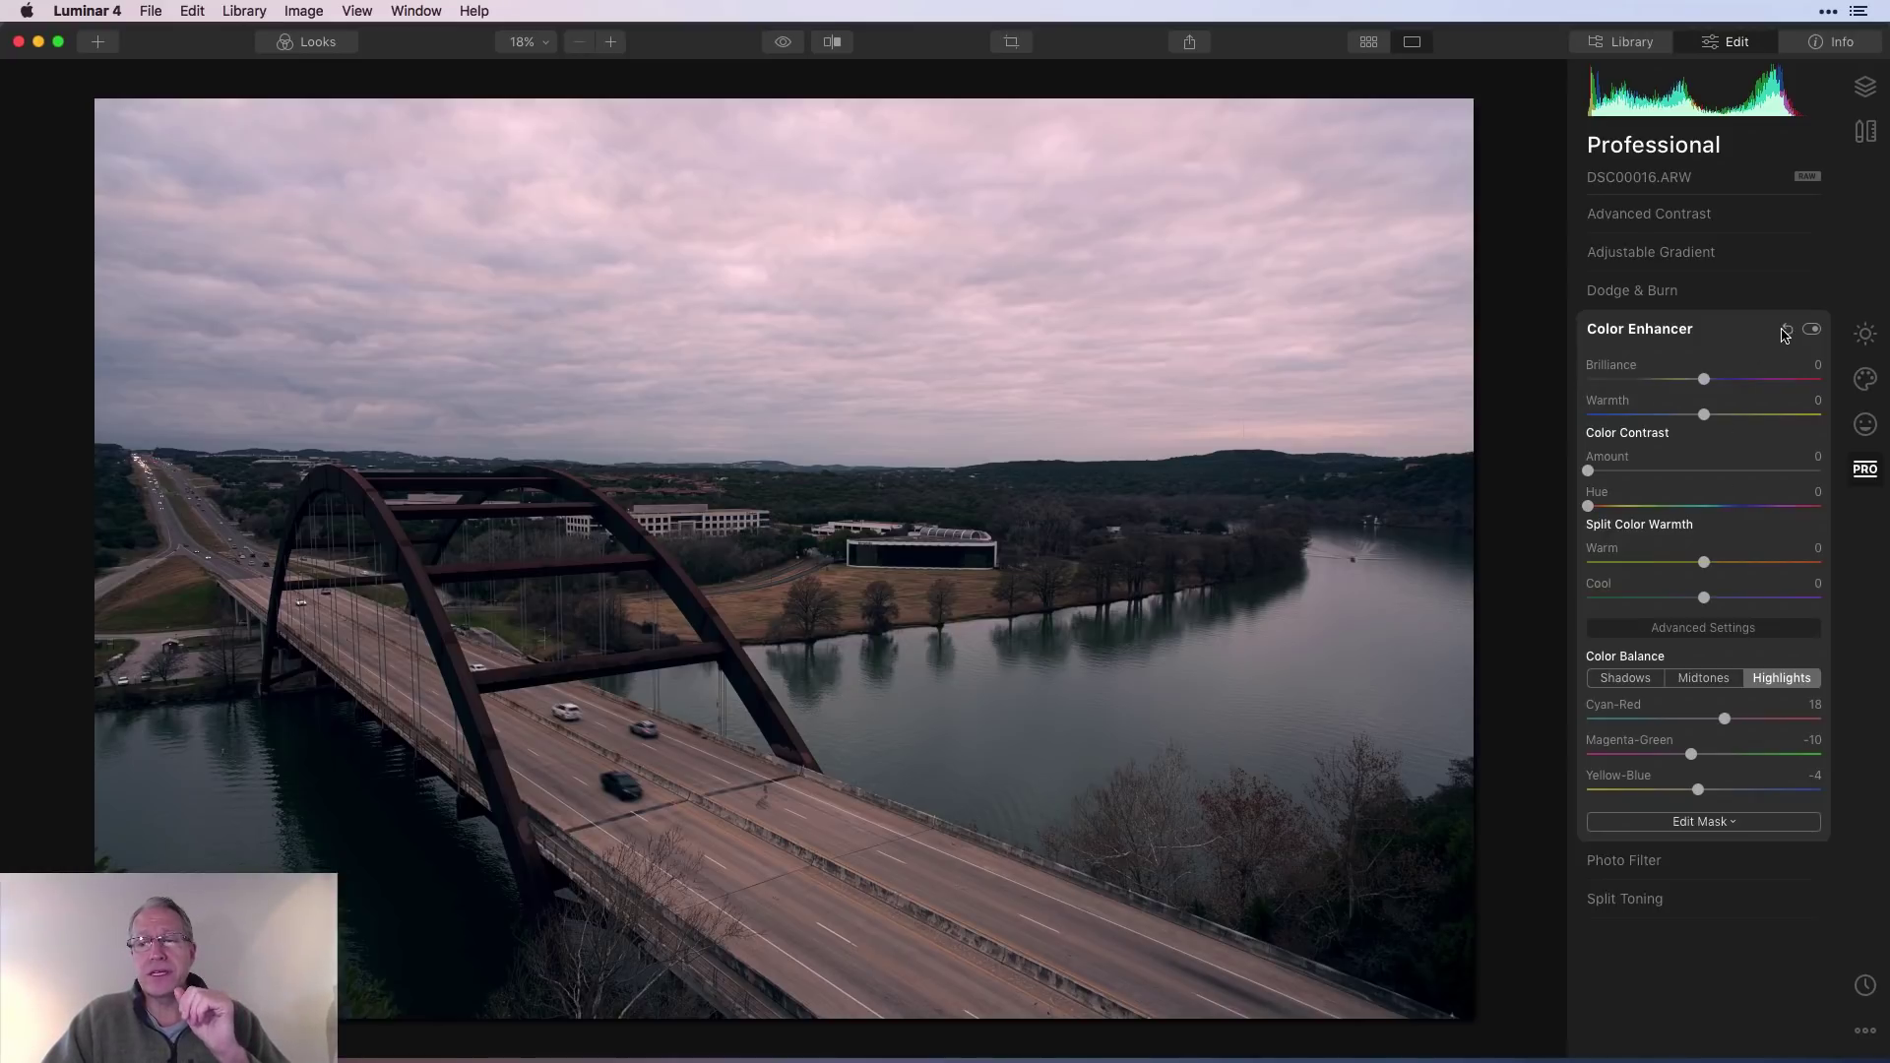
left_click(1722, 340)
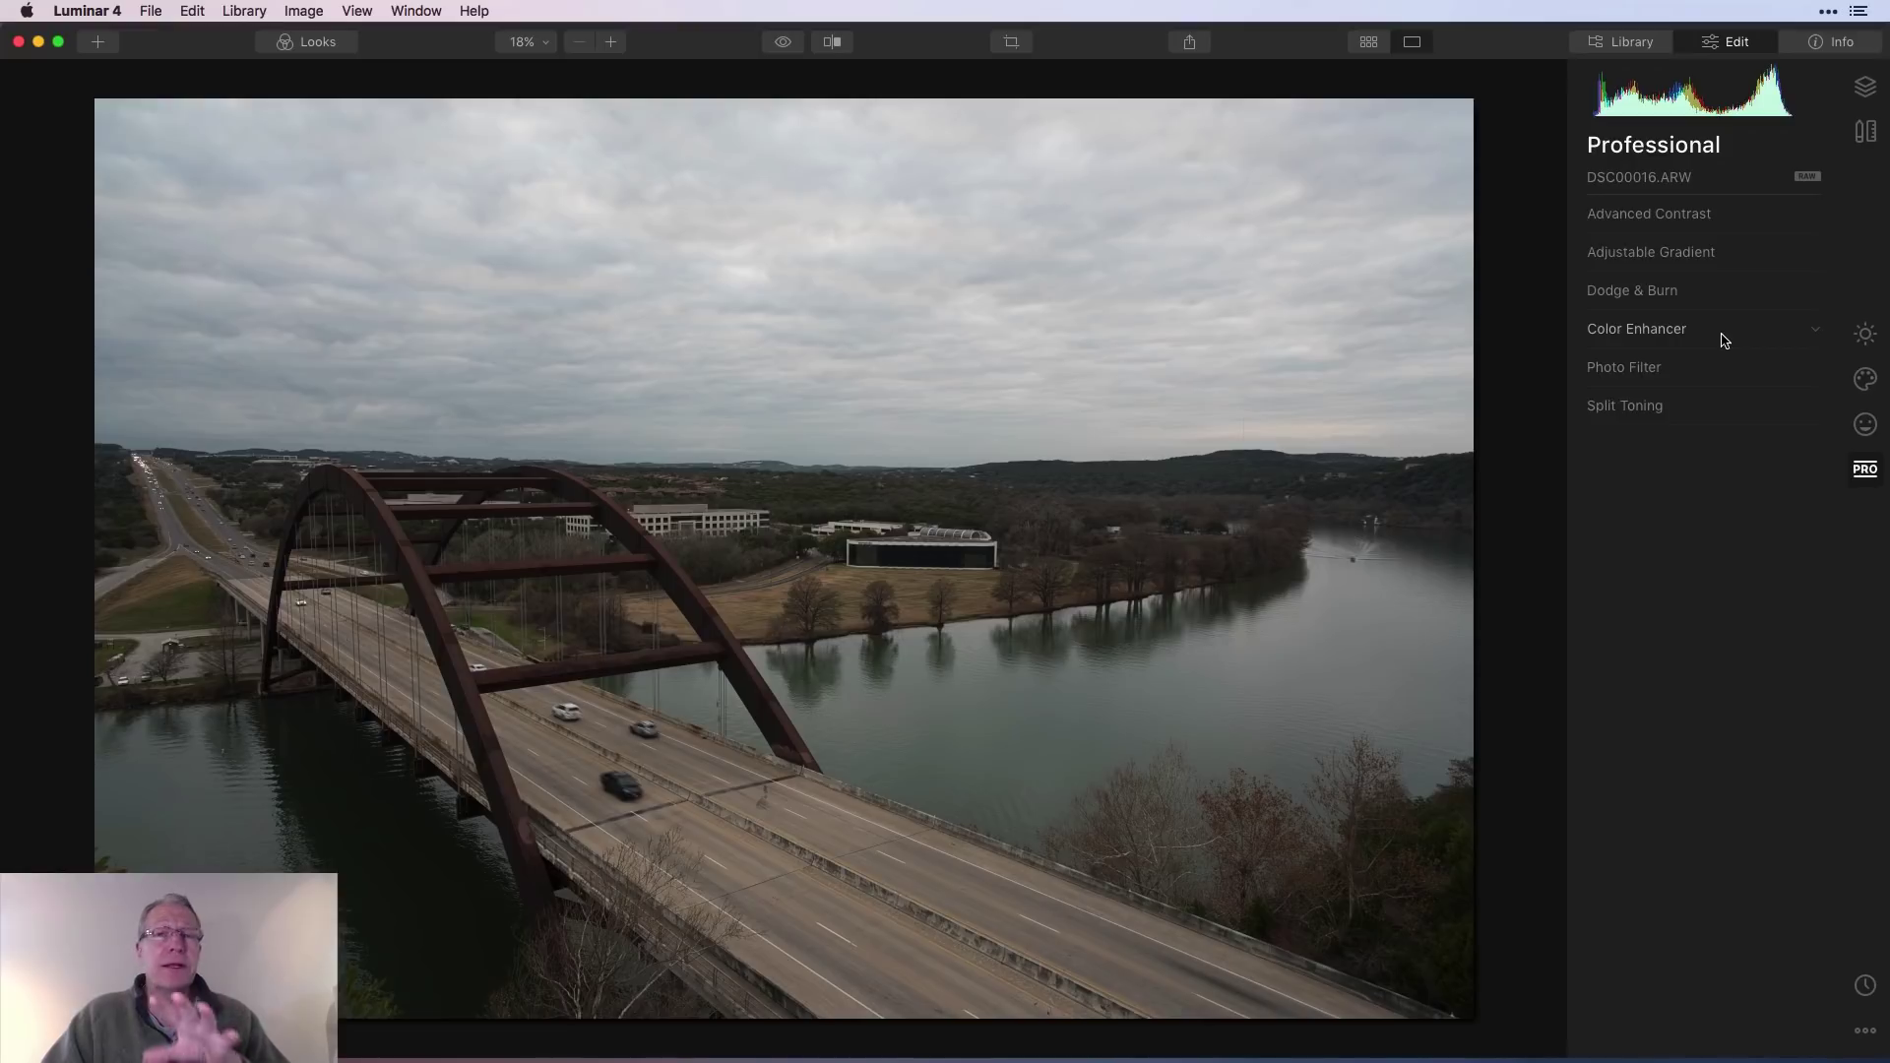
- Apply the Photo Filter with Hue 230, Amount 23 and Saturation 61
left_click(1634, 369)
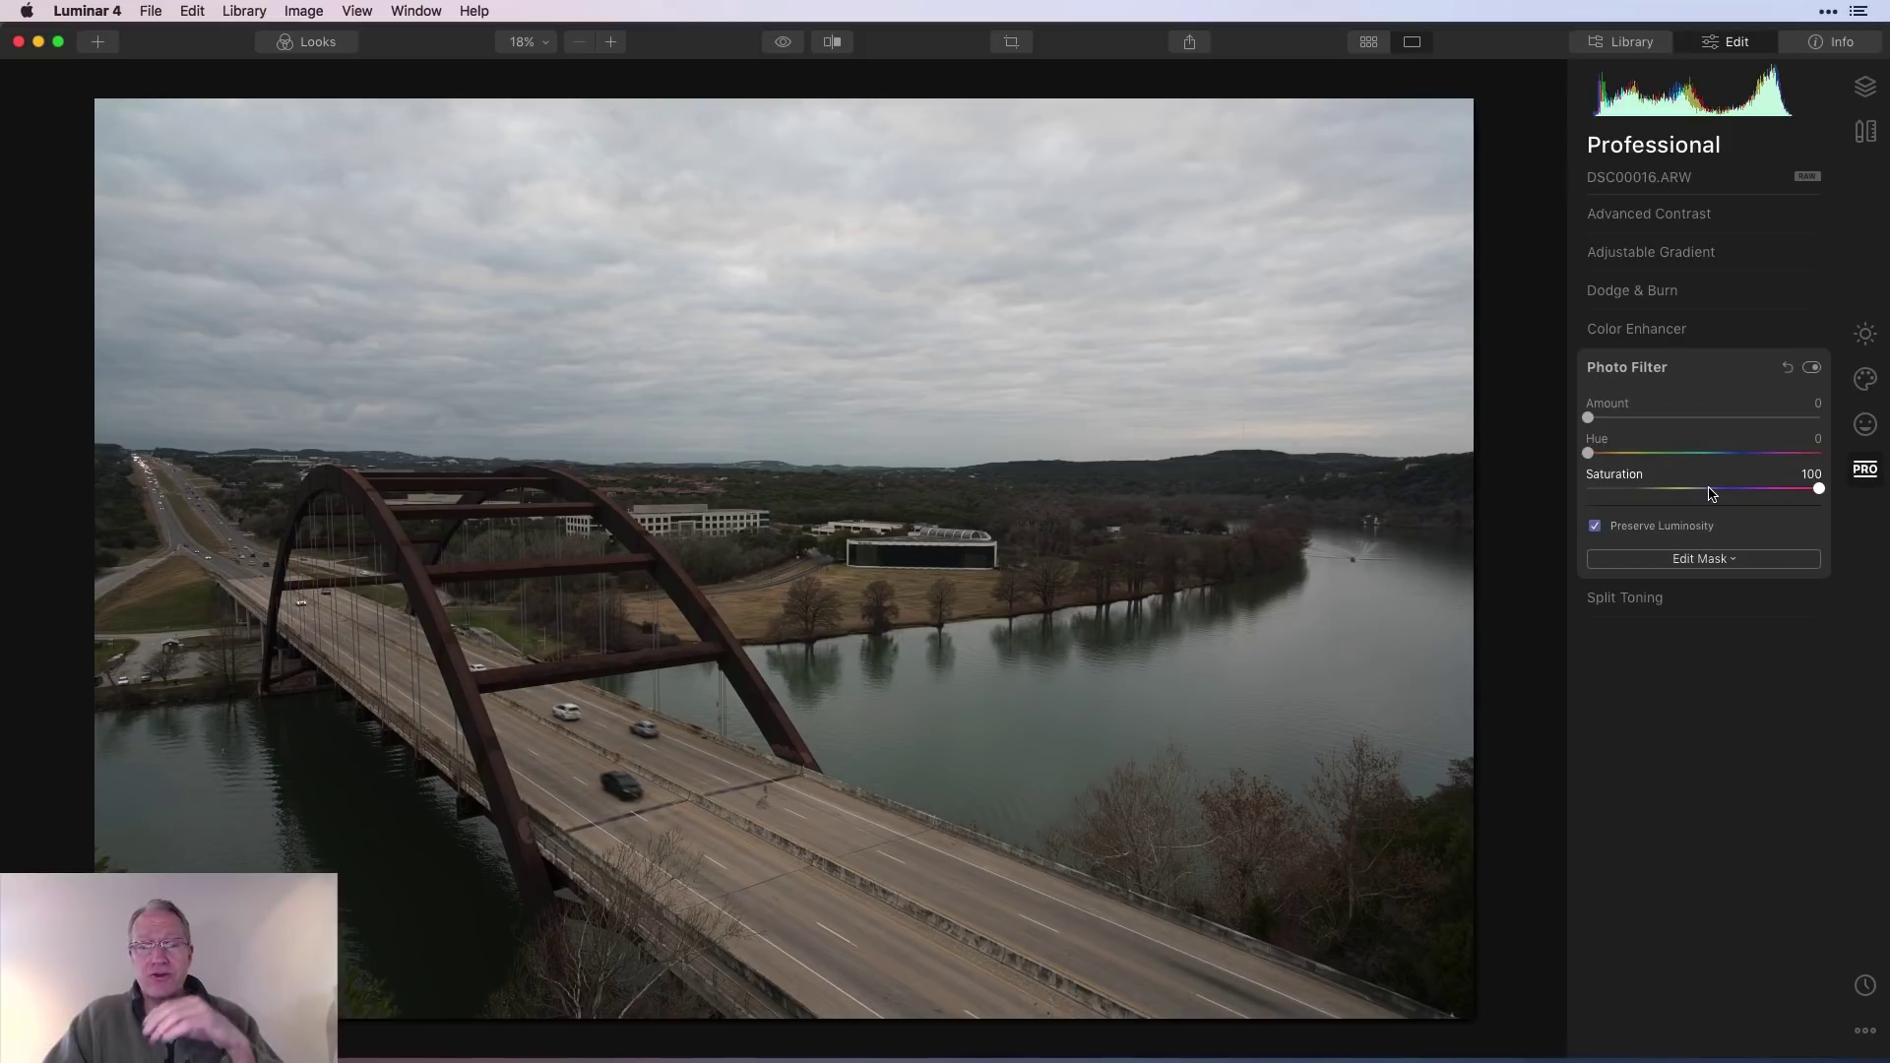
left_click_drag(1589, 457, 1735, 444)
left_click_drag(1588, 421, 1724, 502)
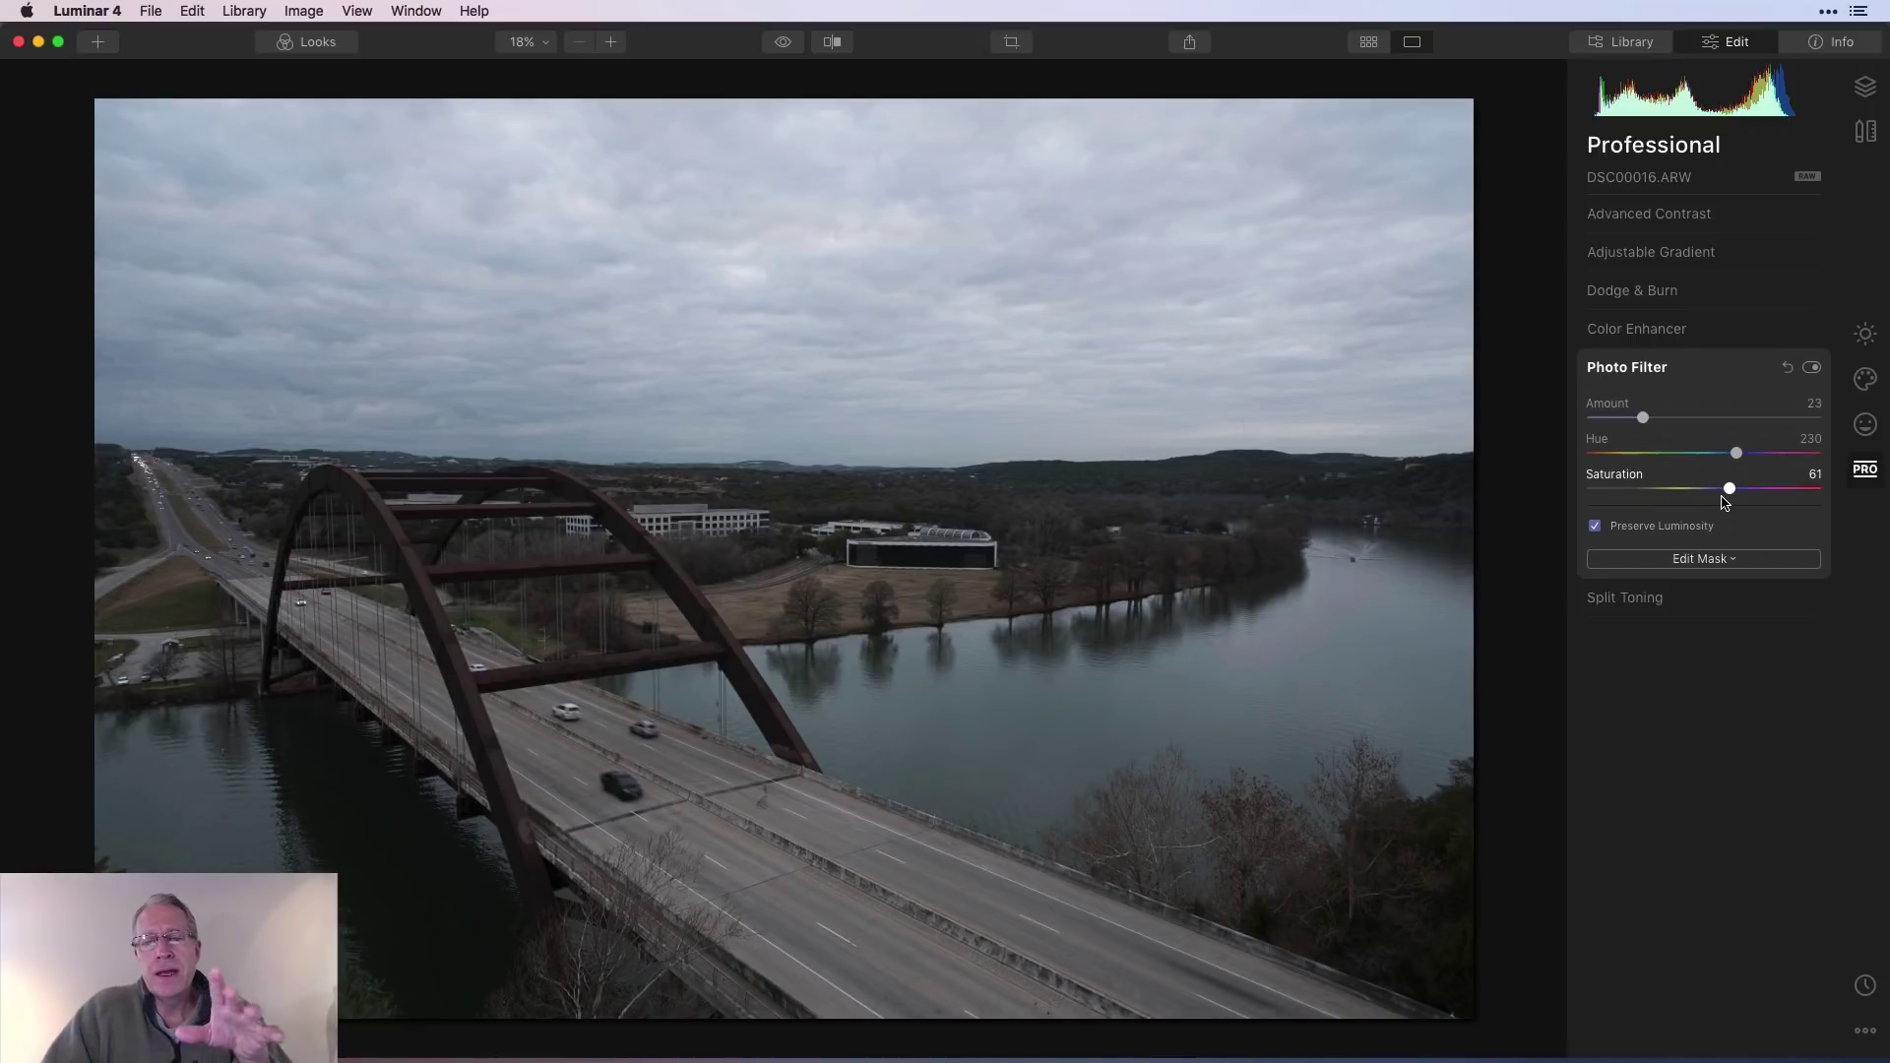
- Compare the photo with the Photo Filter off and on, and try its tint at Hue 15, Saturation 74 and at Hue 124, Saturation 21
left_click(1811, 367)
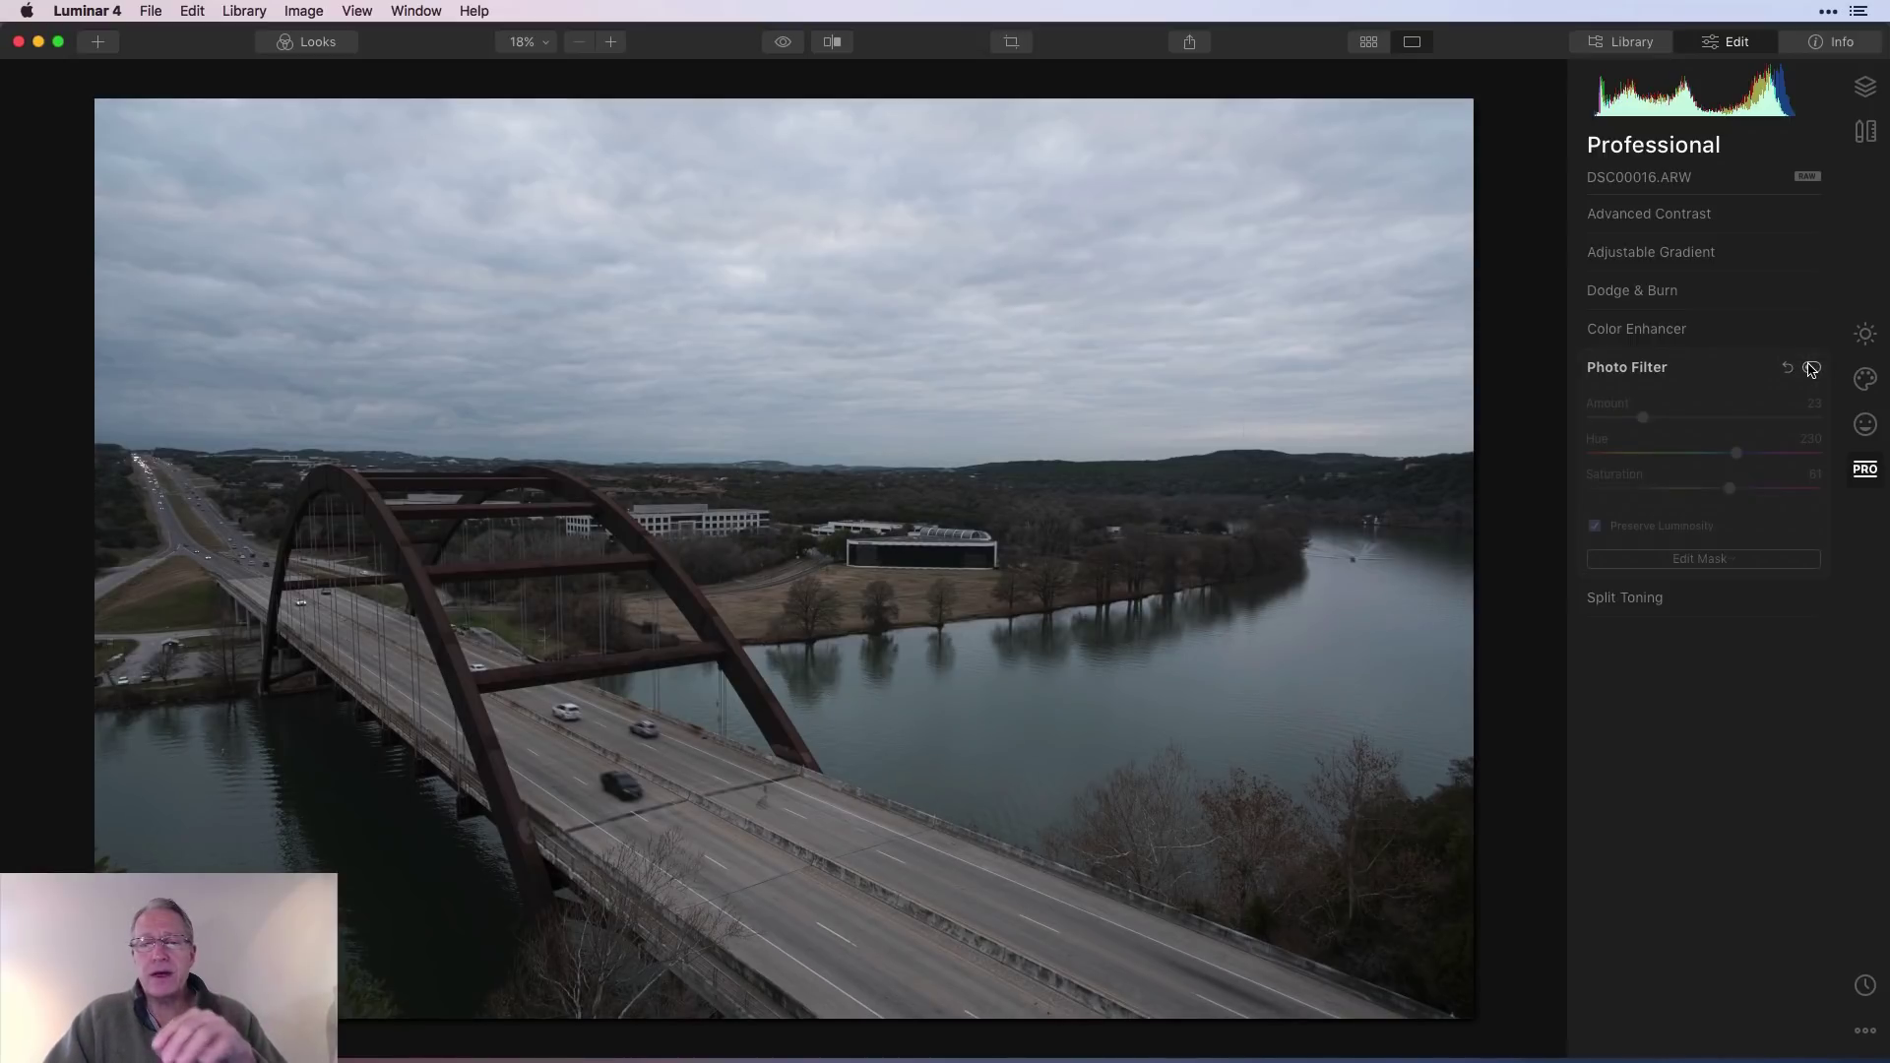
left_click(1811, 367)
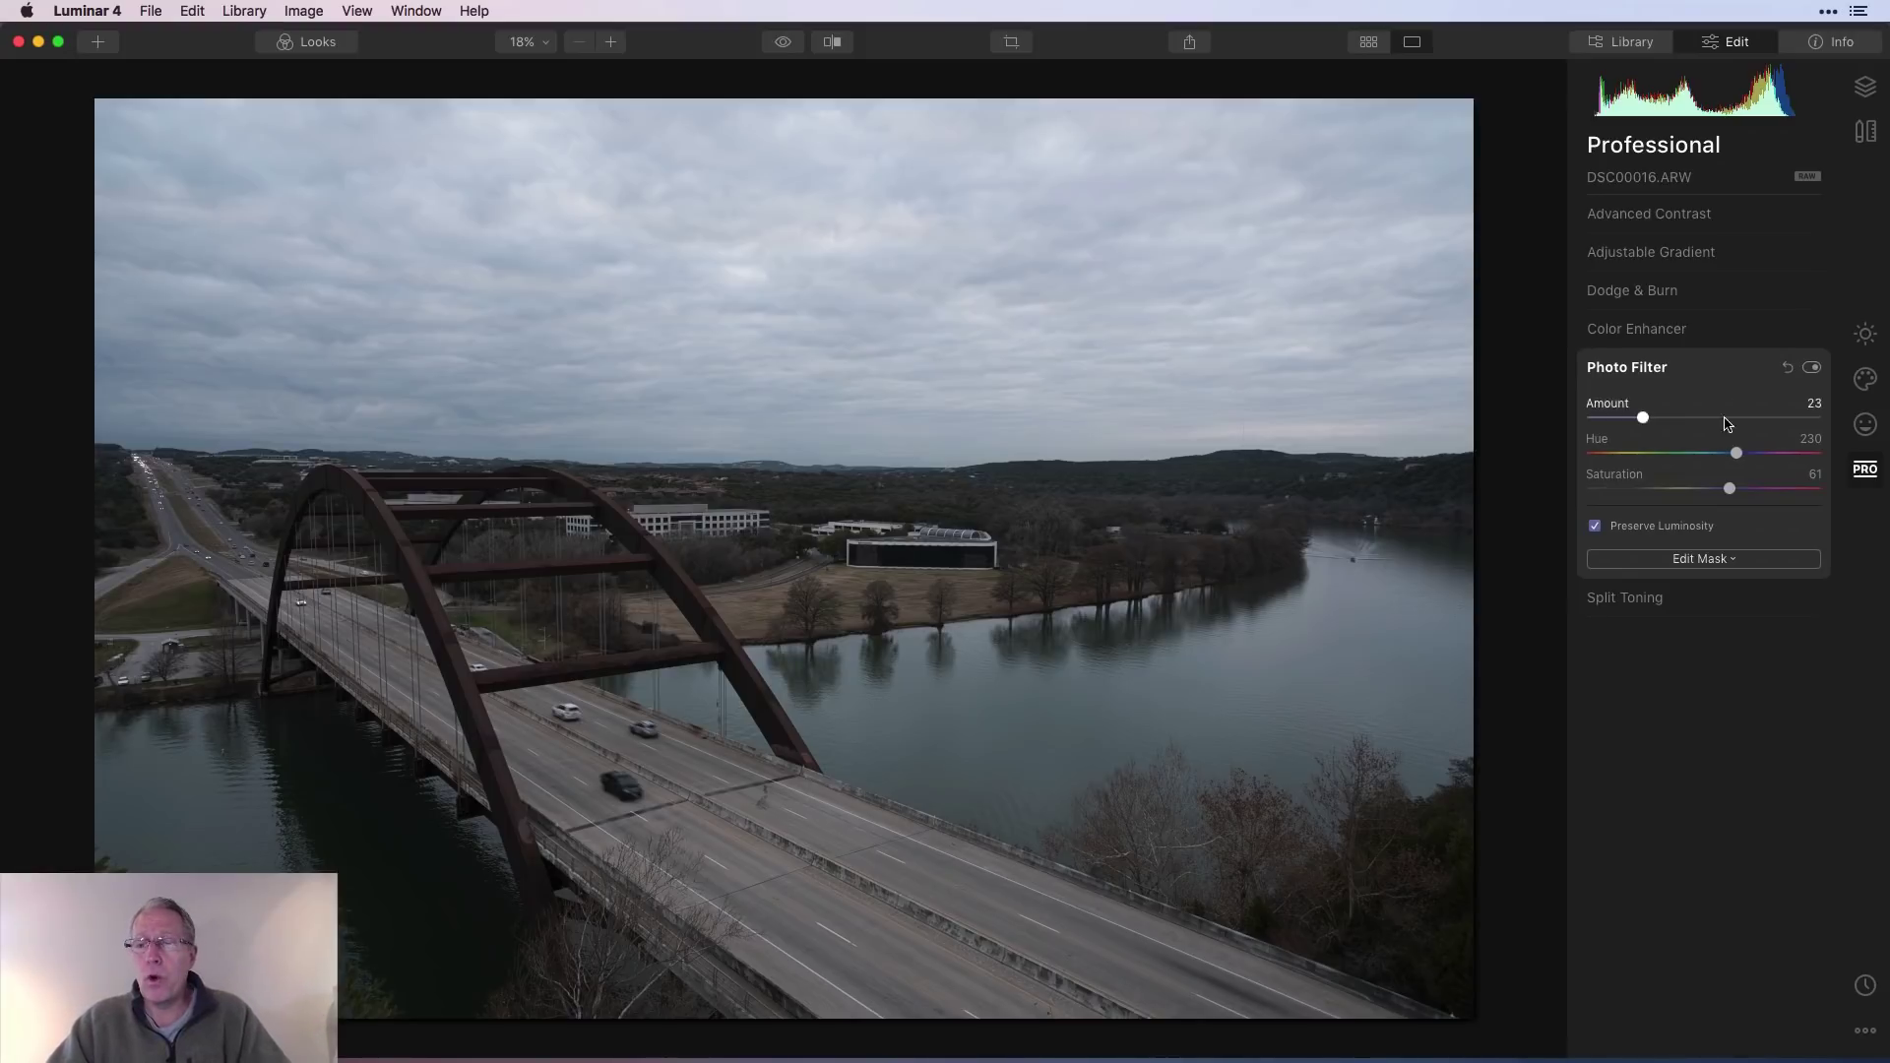
left_click_drag(1736, 453, 1601, 464)
left_click_drag(1729, 488, 1760, 489)
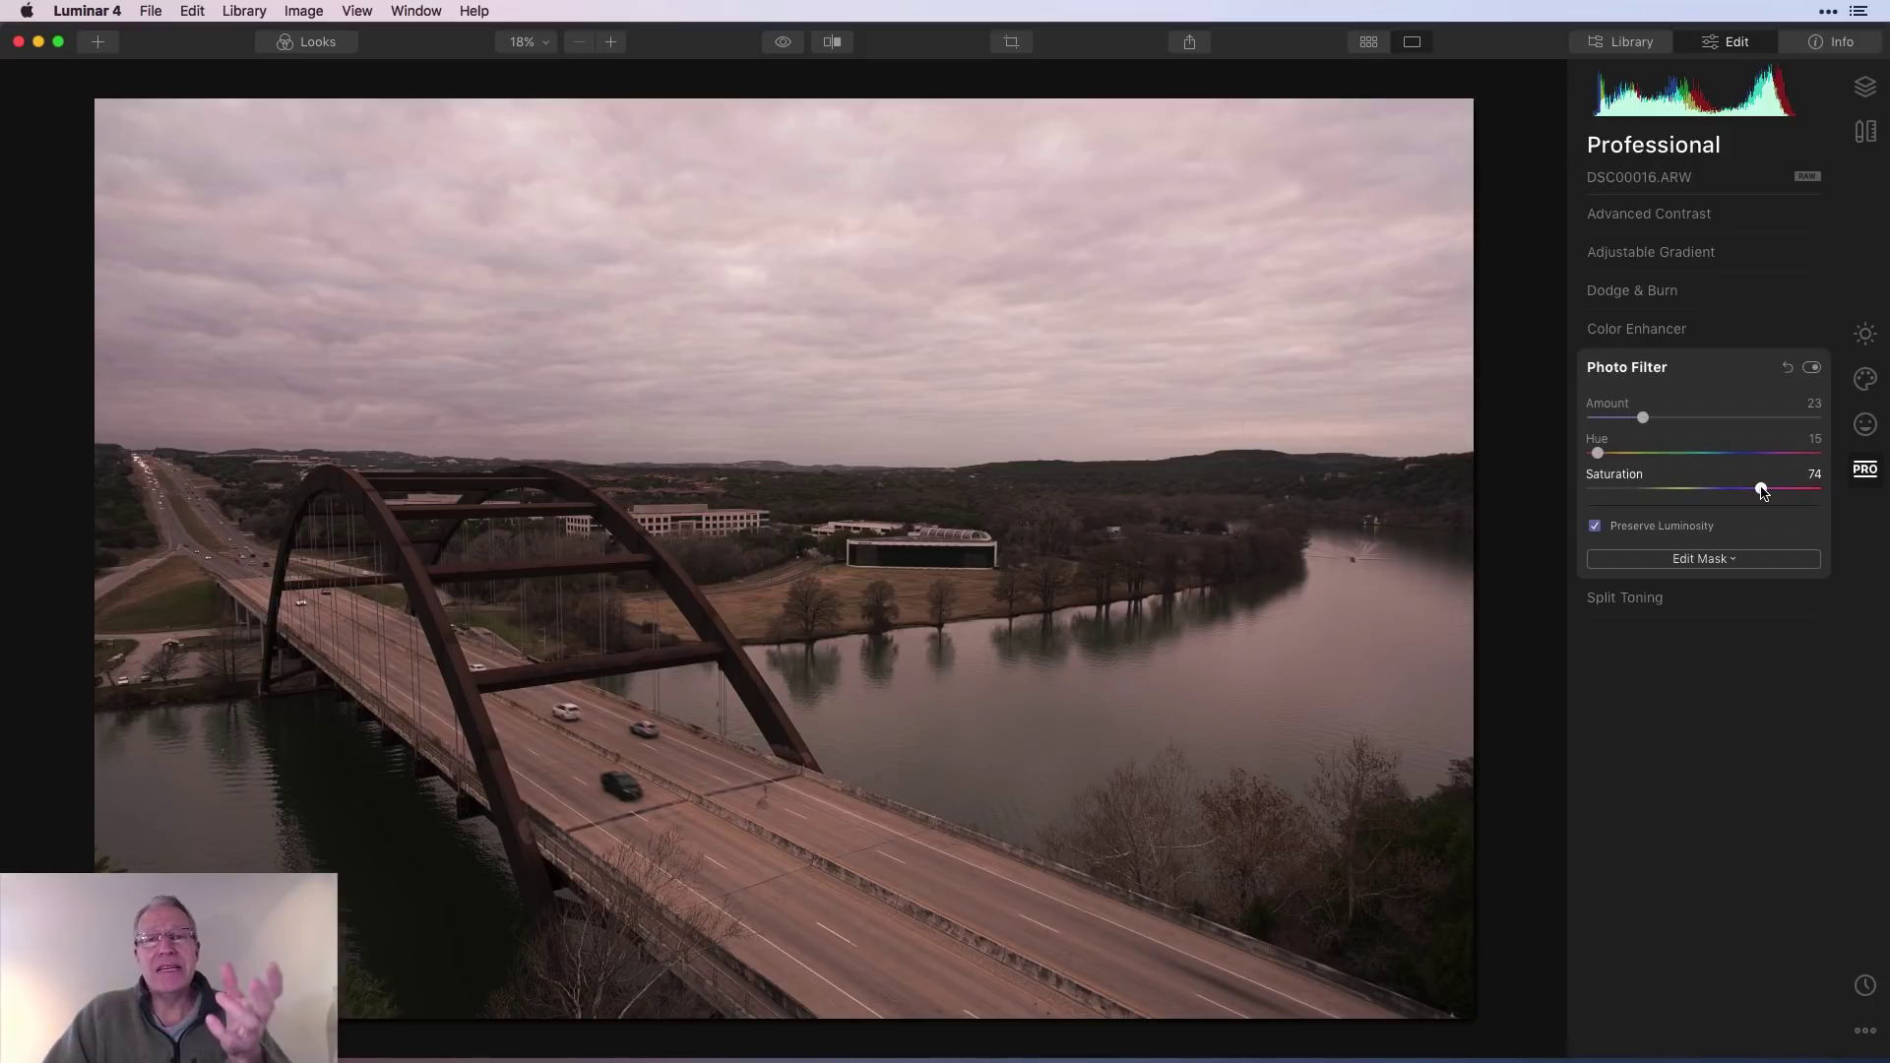
left_click_drag(1600, 456, 1636, 505)
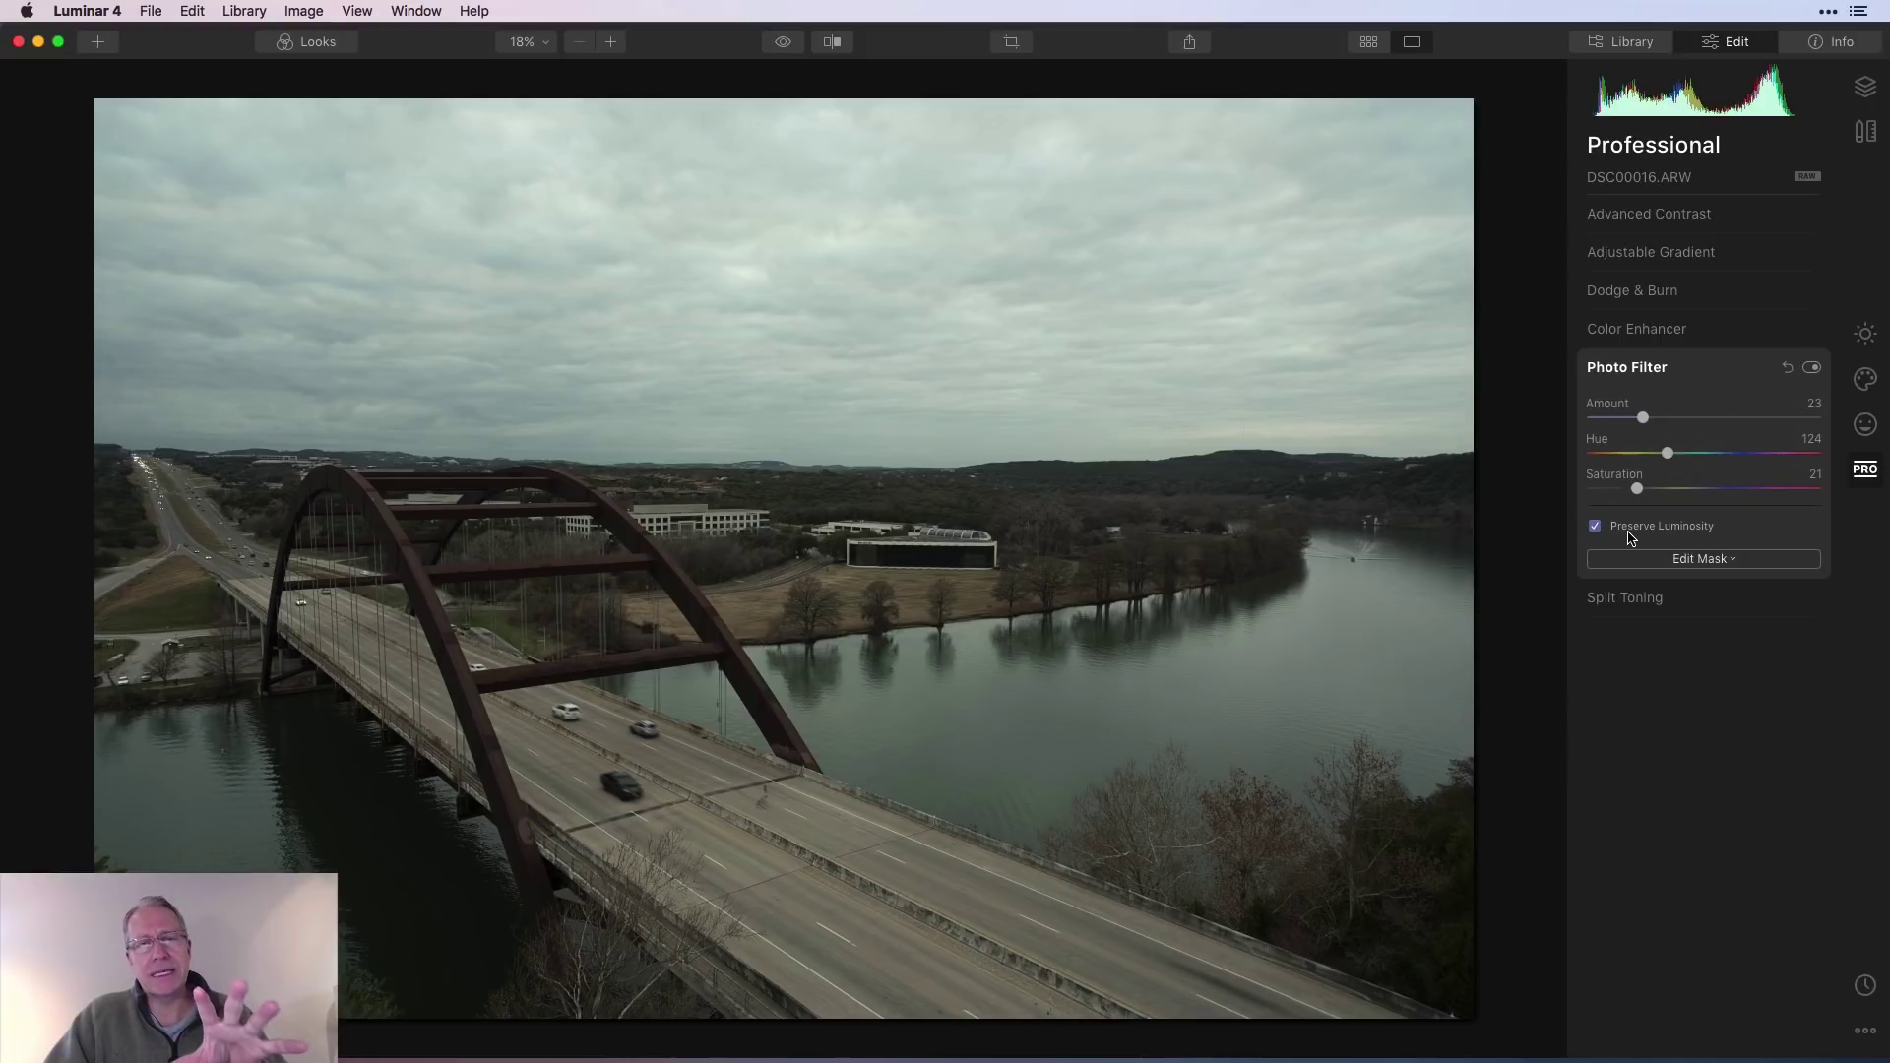
- Try the Photo Filter without Preserve Luminosity at Amount 70 and Hue 226, and turn Preserve Luminosity back on
left_click(1594, 528)
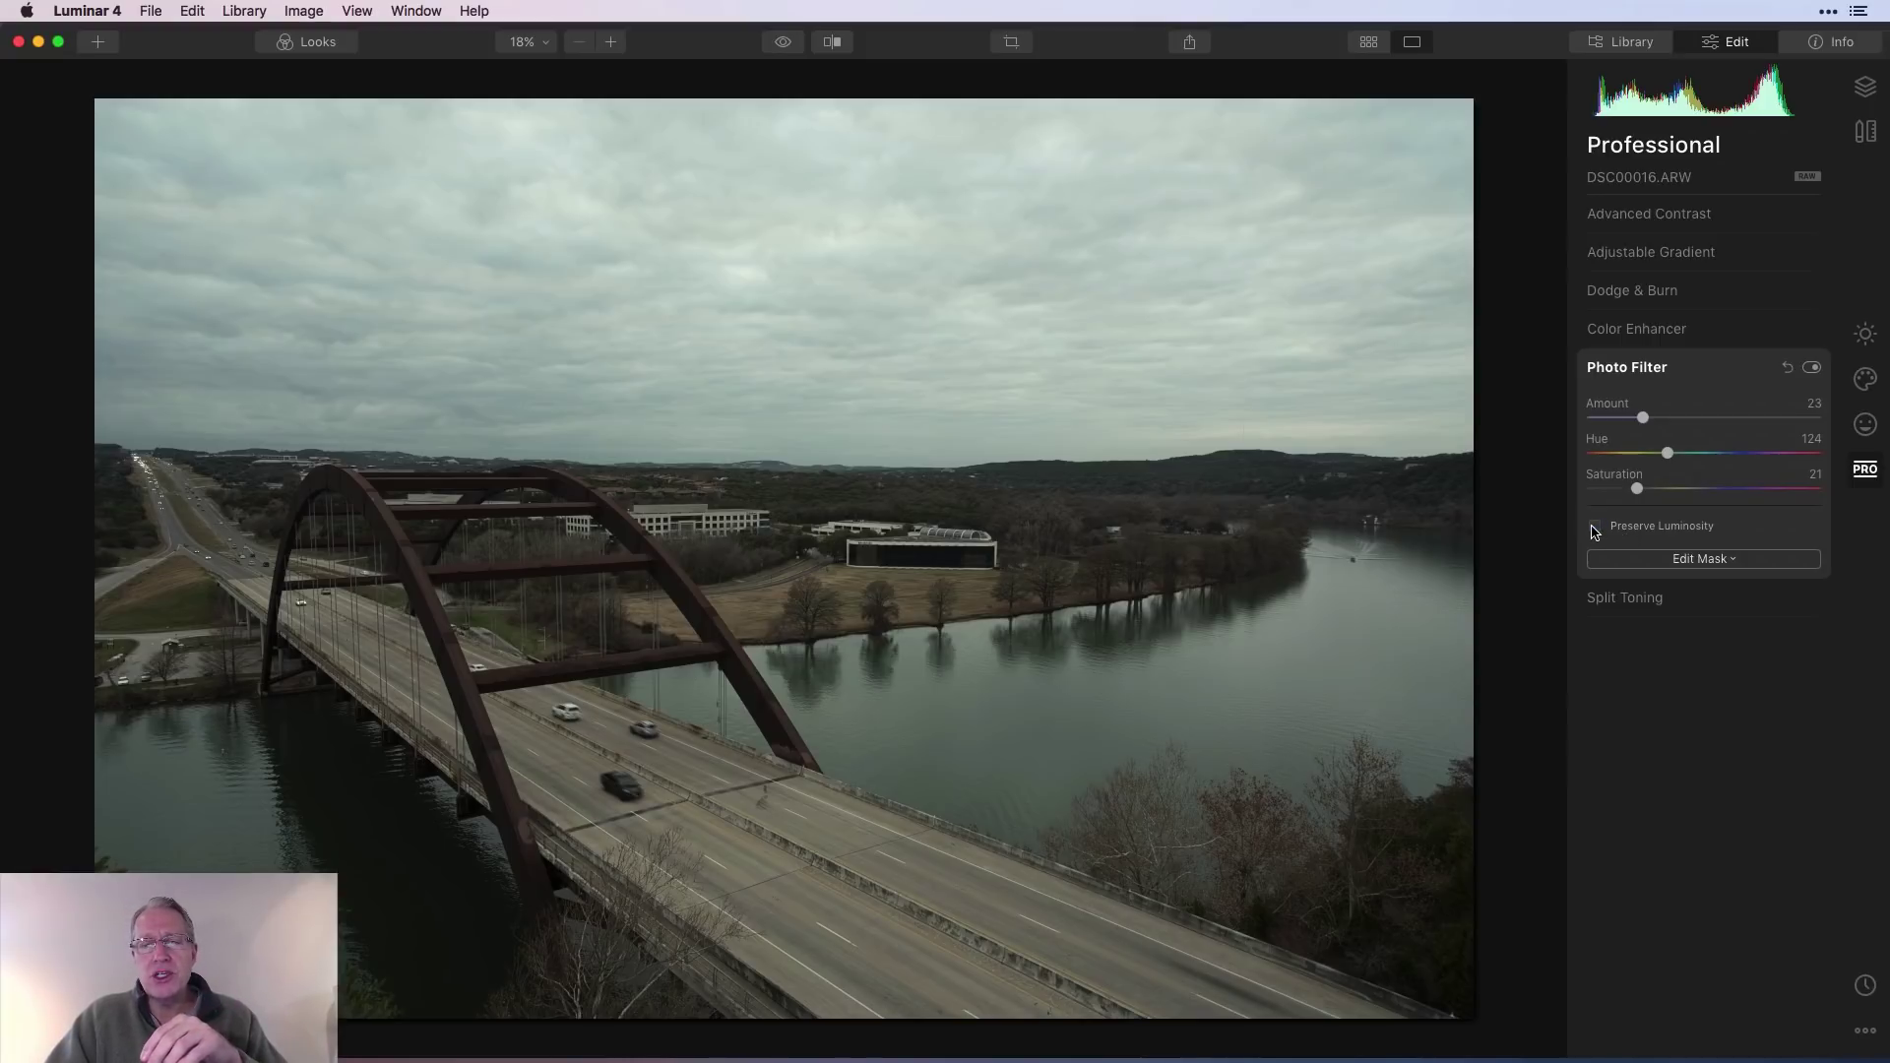
left_click_drag(1642, 417, 1738, 459)
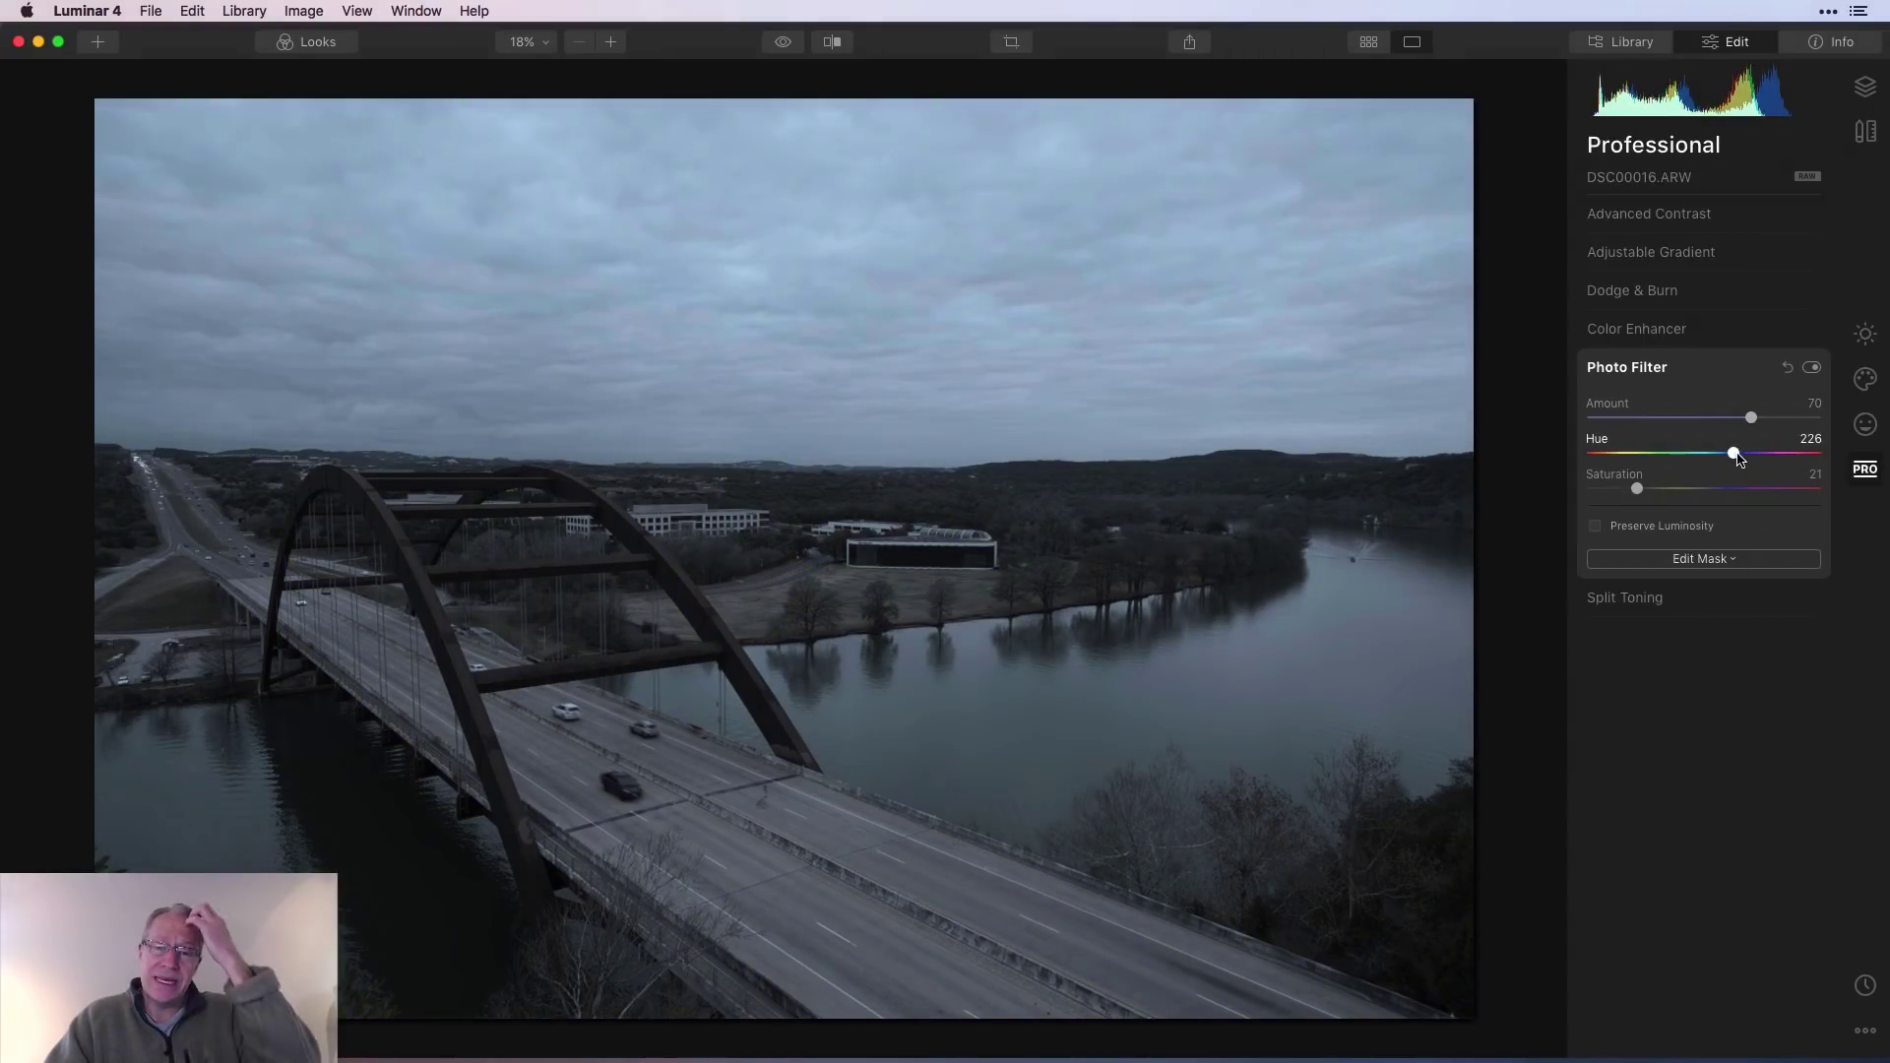
left_click(1596, 527)
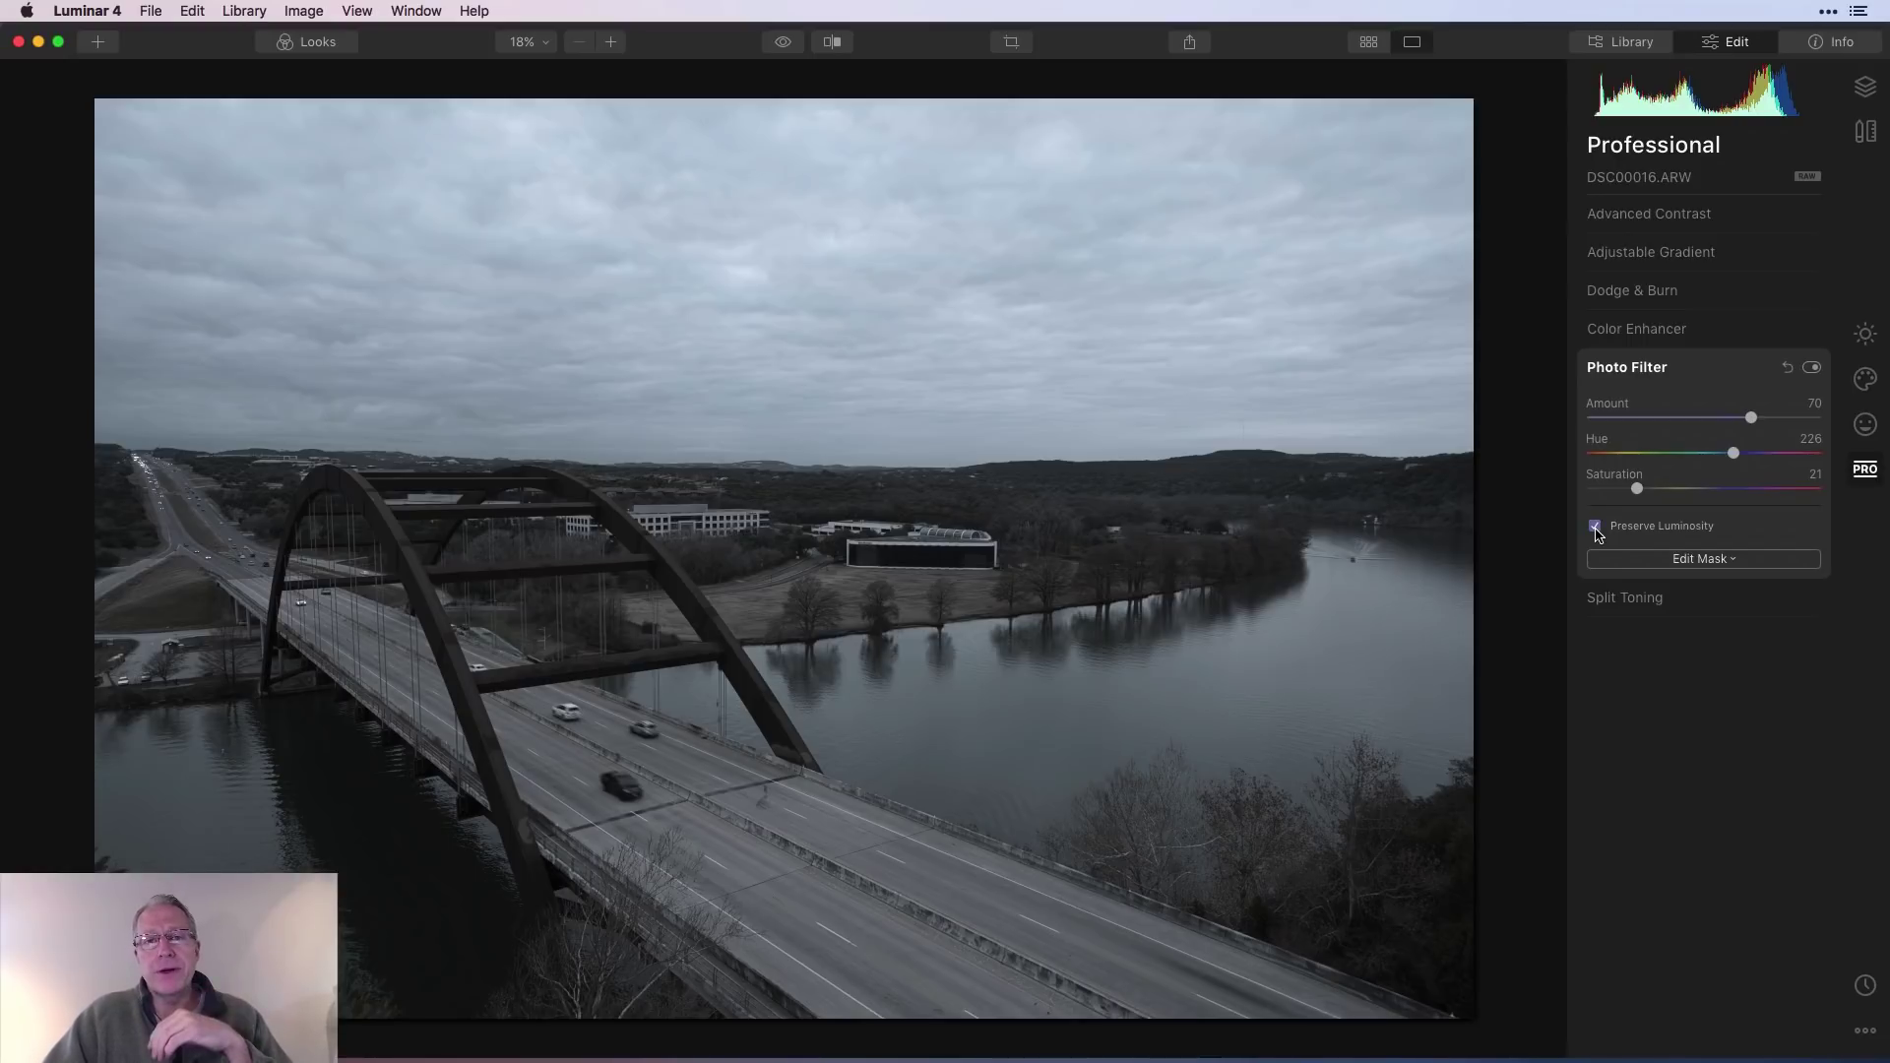
- Split-tone the photo with highlights at Hue 221, Saturation 60 and shadows at Hue 12, Saturation 15, and compare it with the untoned version
left_click(1629, 597)
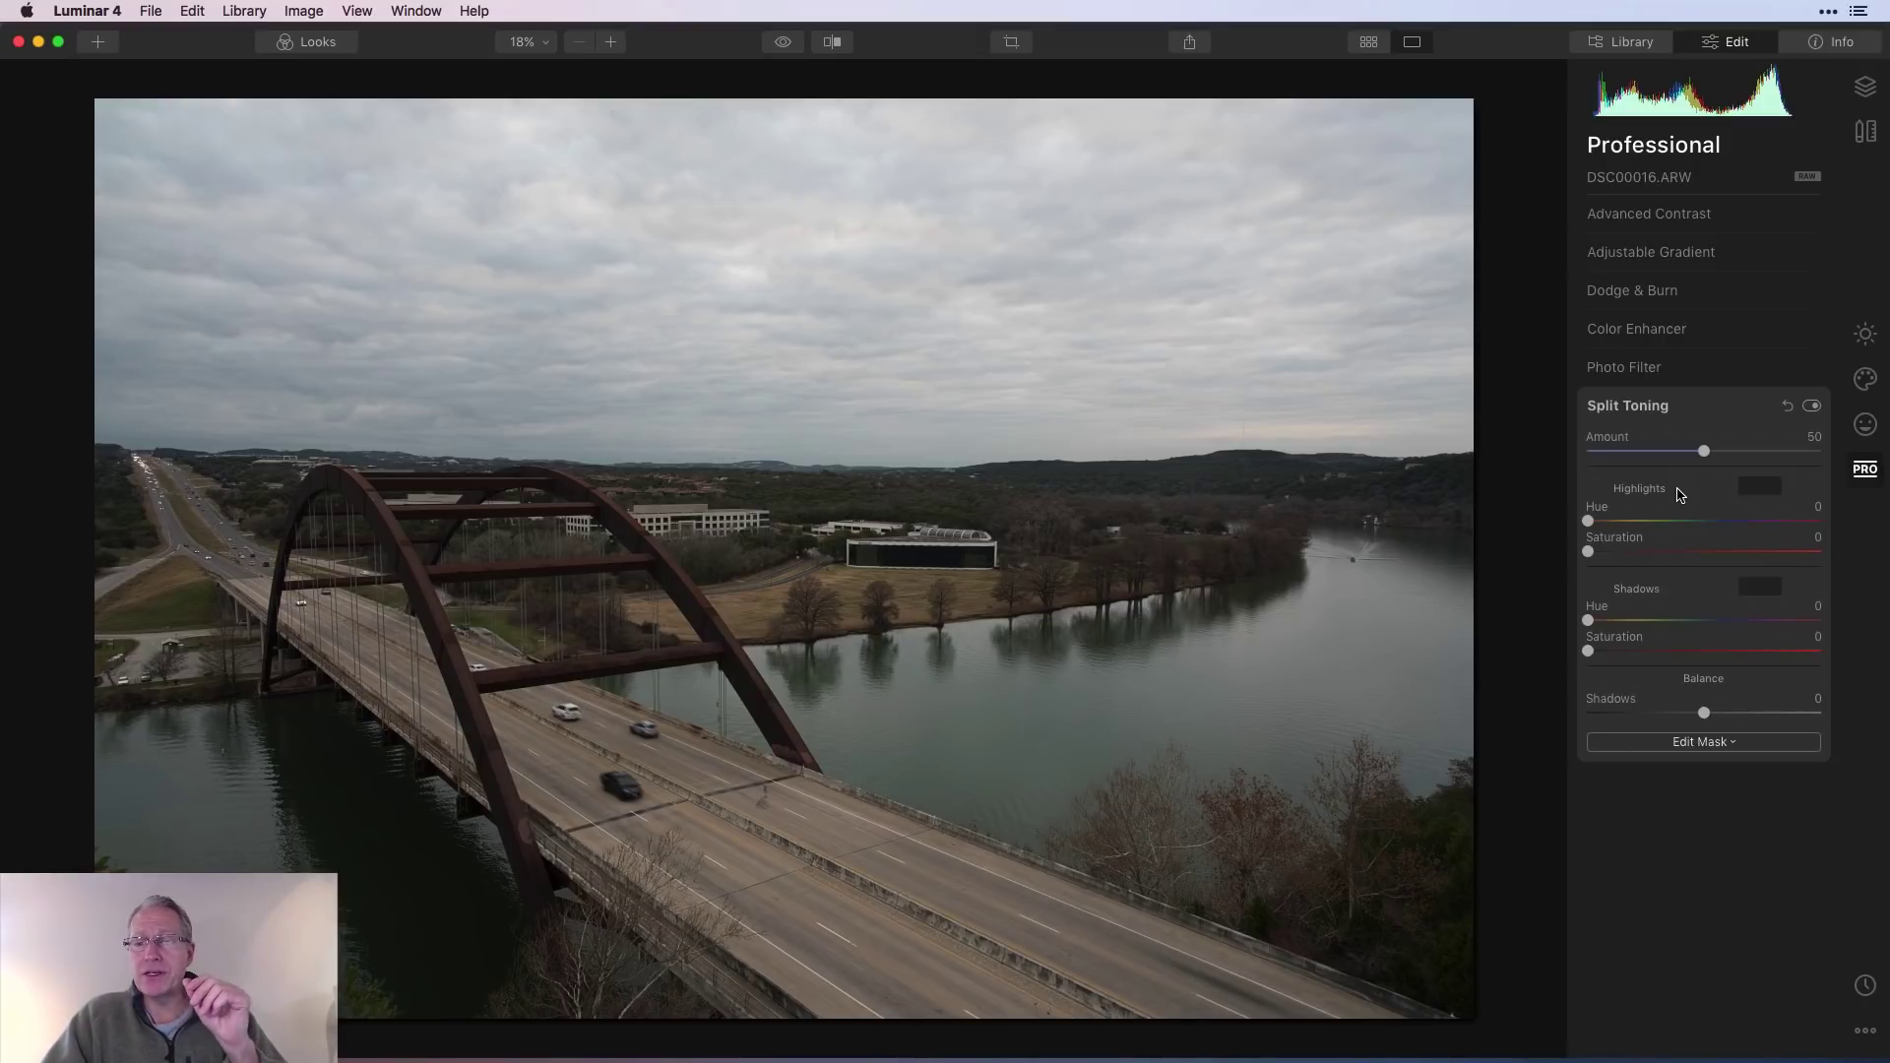
left_click_drag(1587, 520, 1735, 523)
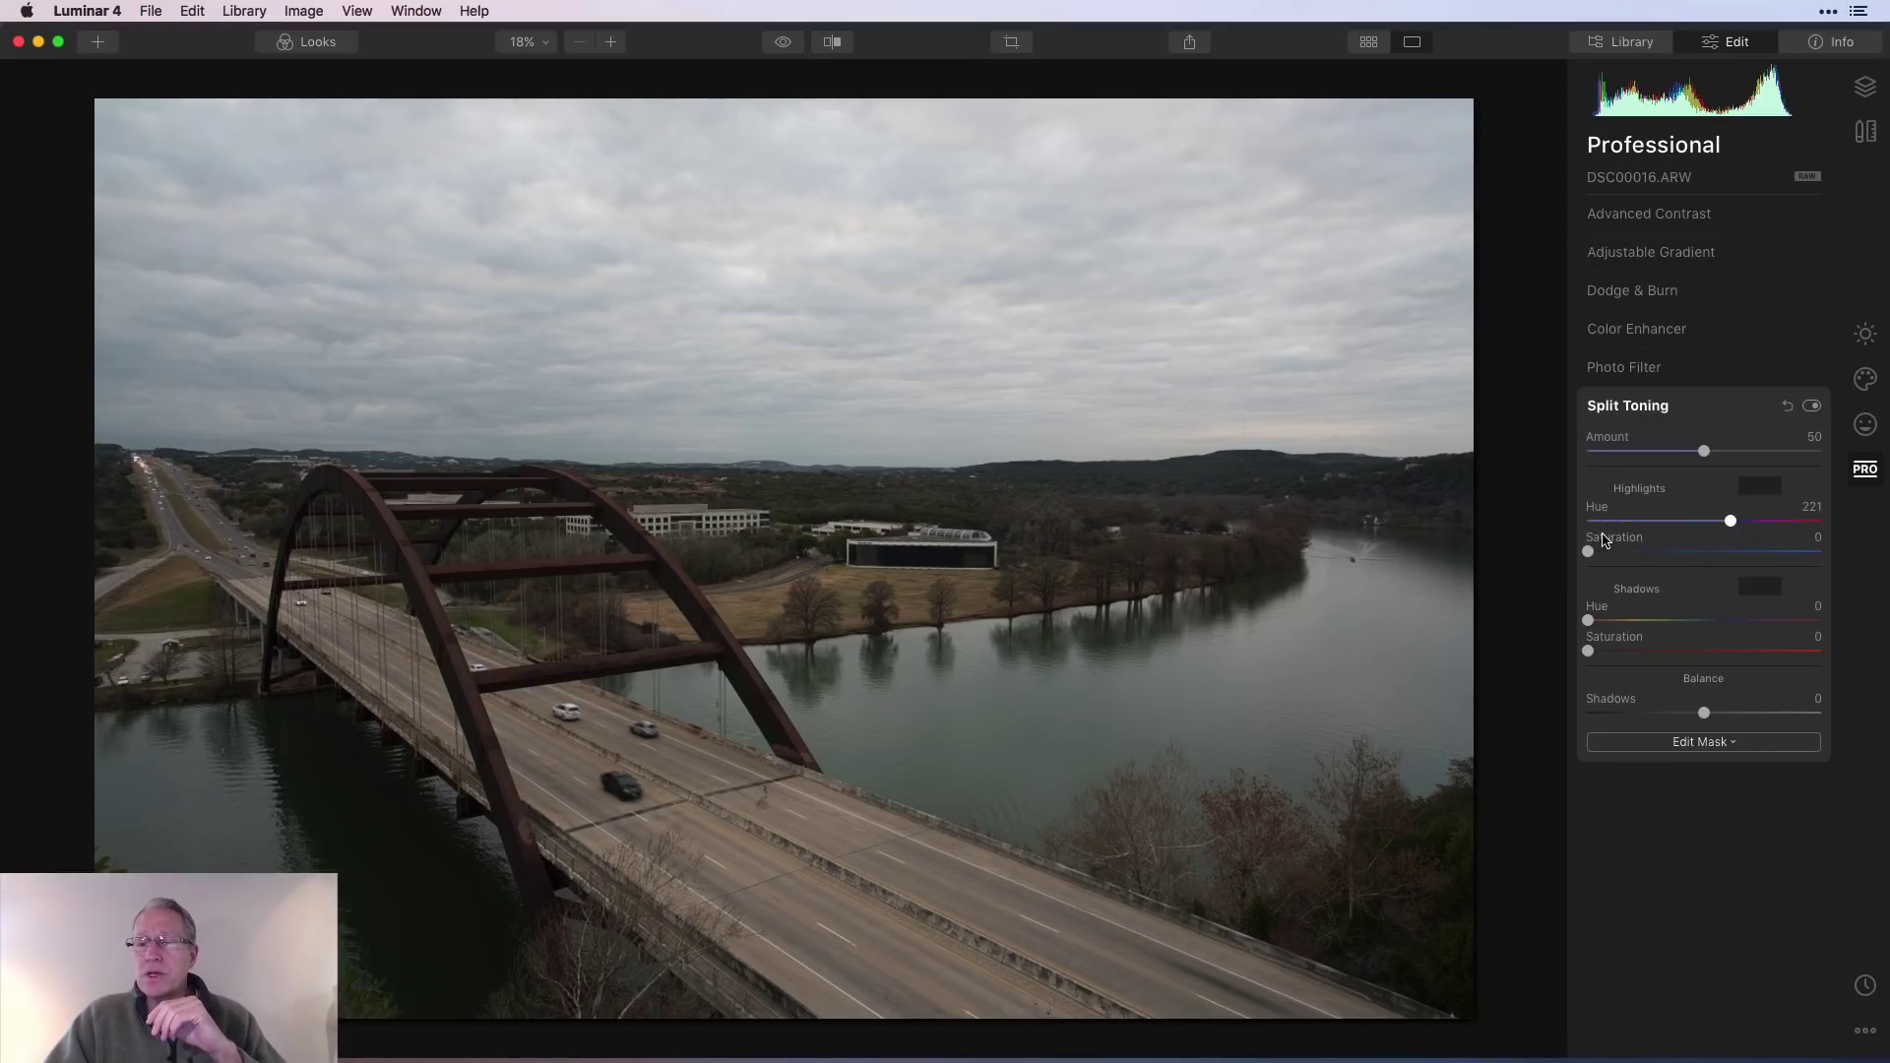
left_click_drag(1587, 553, 1735, 539)
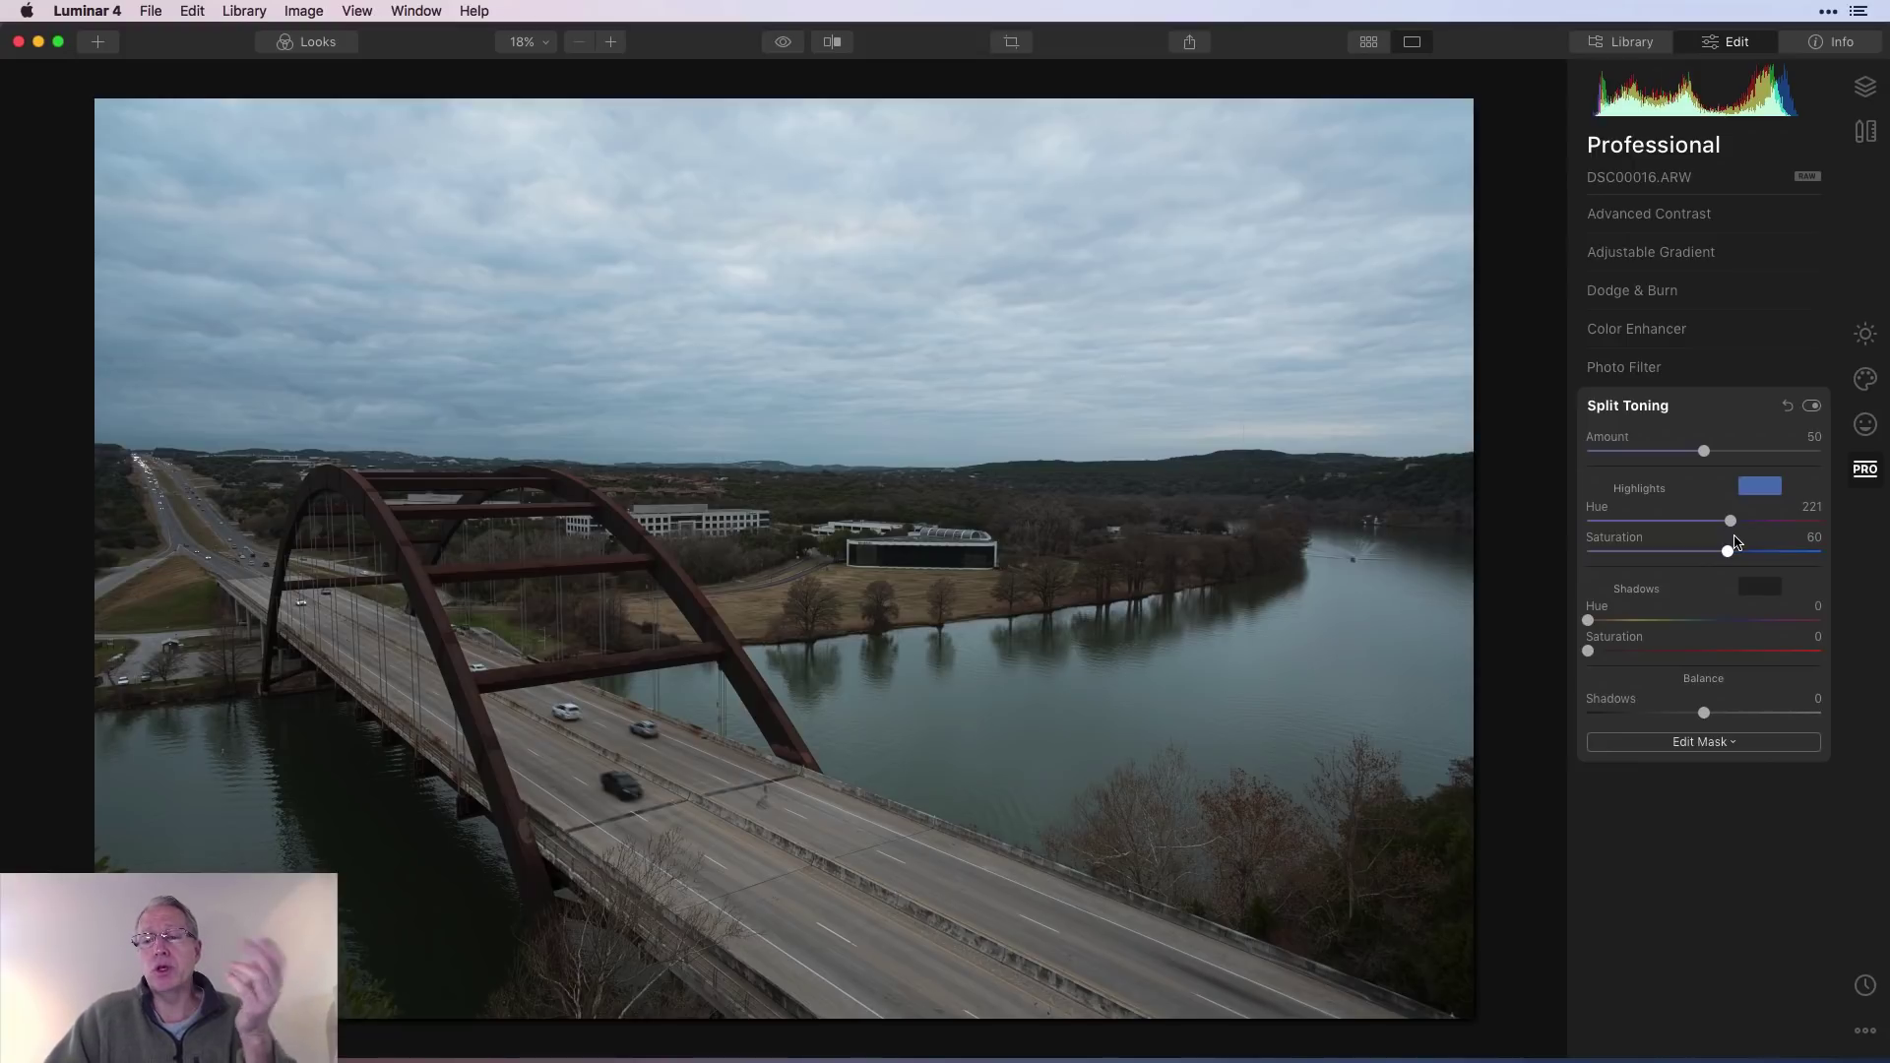
left_click_drag(1588, 620, 1629, 651)
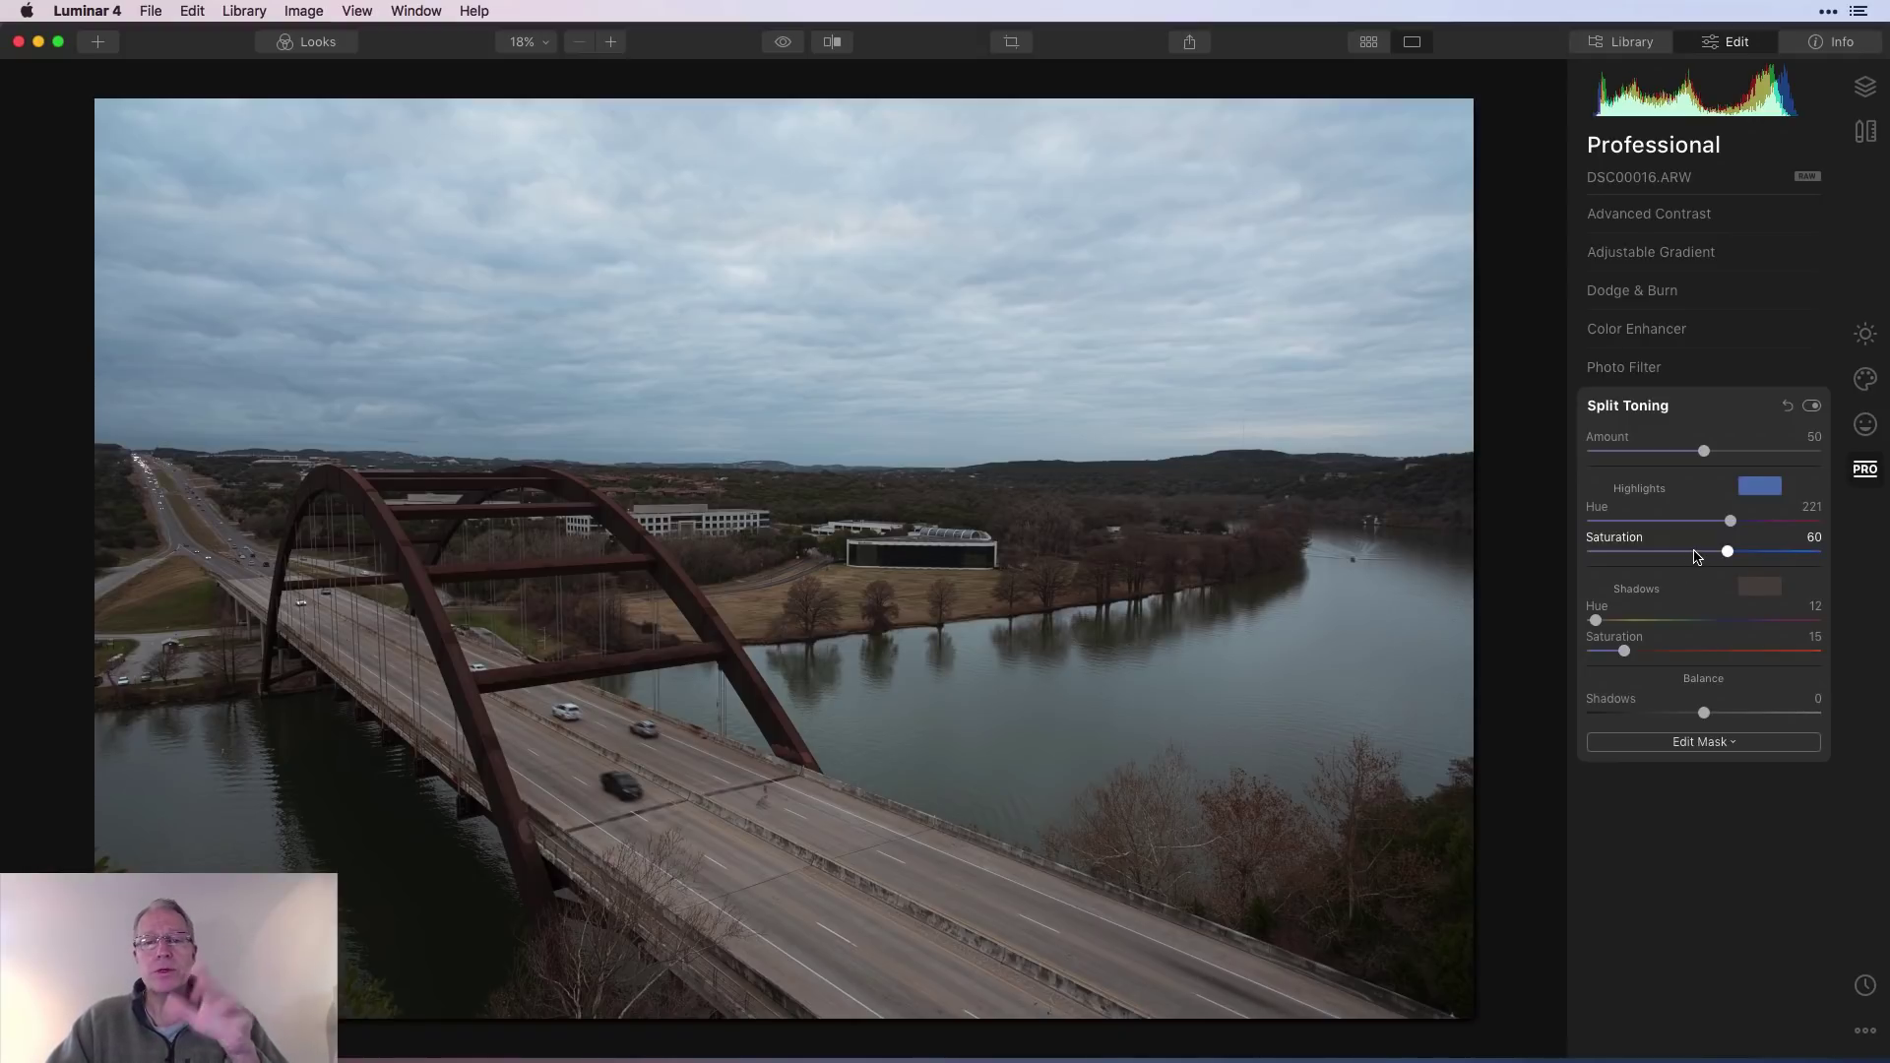
left_click(1811, 407)
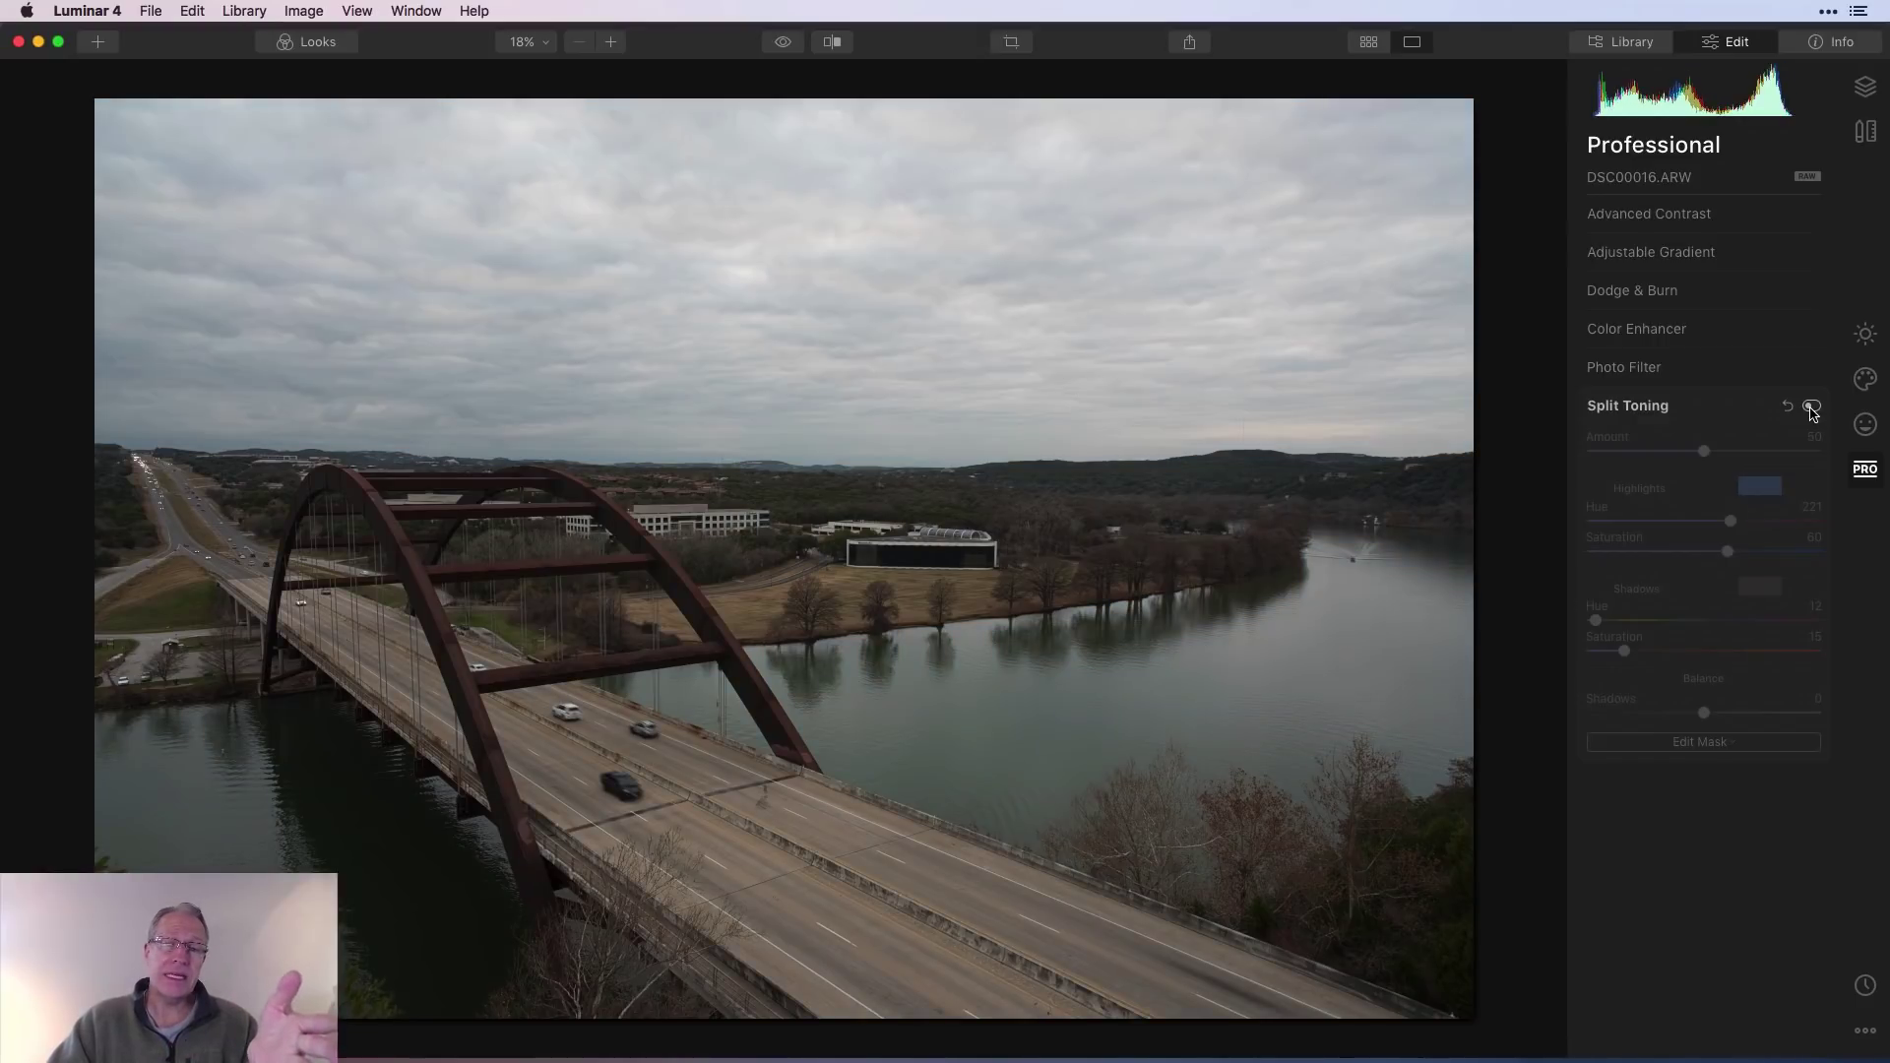
left_click(1812, 407)
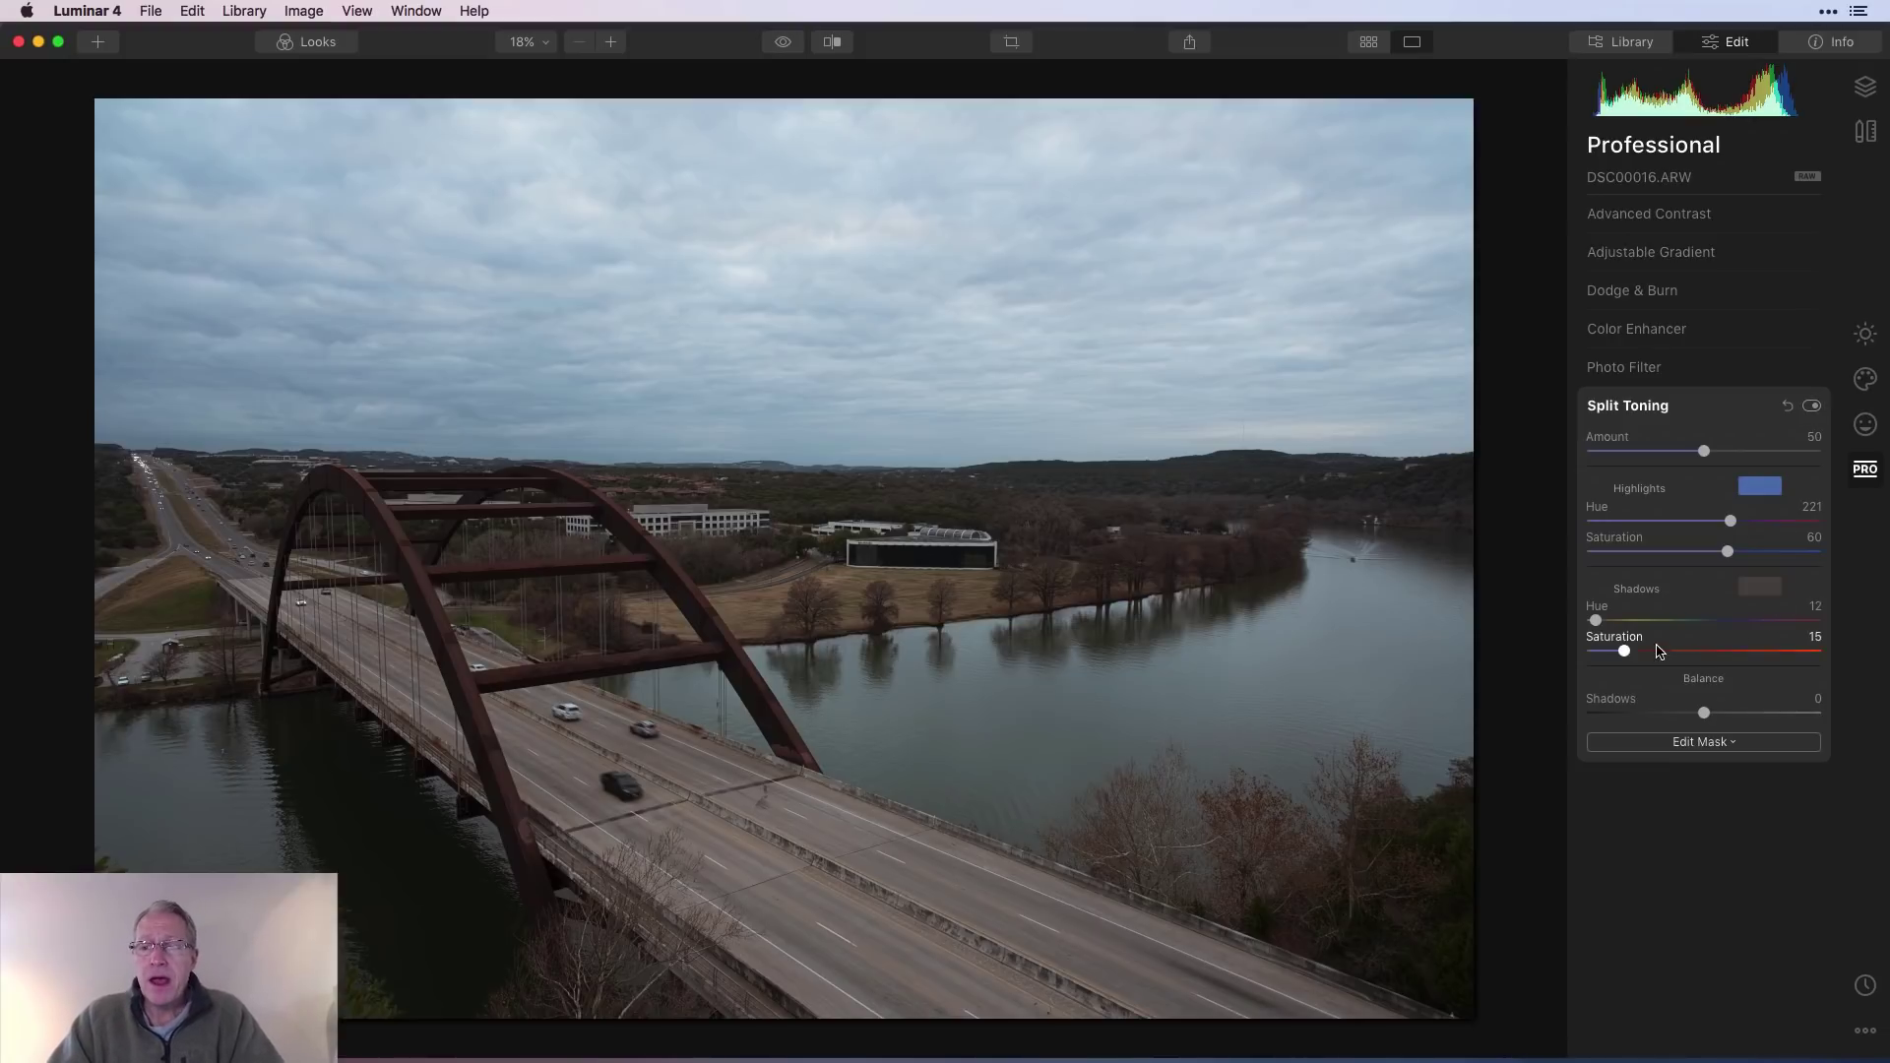
- Try a higher Split Toning Amount and a Shadows balance of 72, restore both defaults, and reset and collapse the filter
left_click_drag(1704, 452, 1793, 450)
double_click(1614, 438)
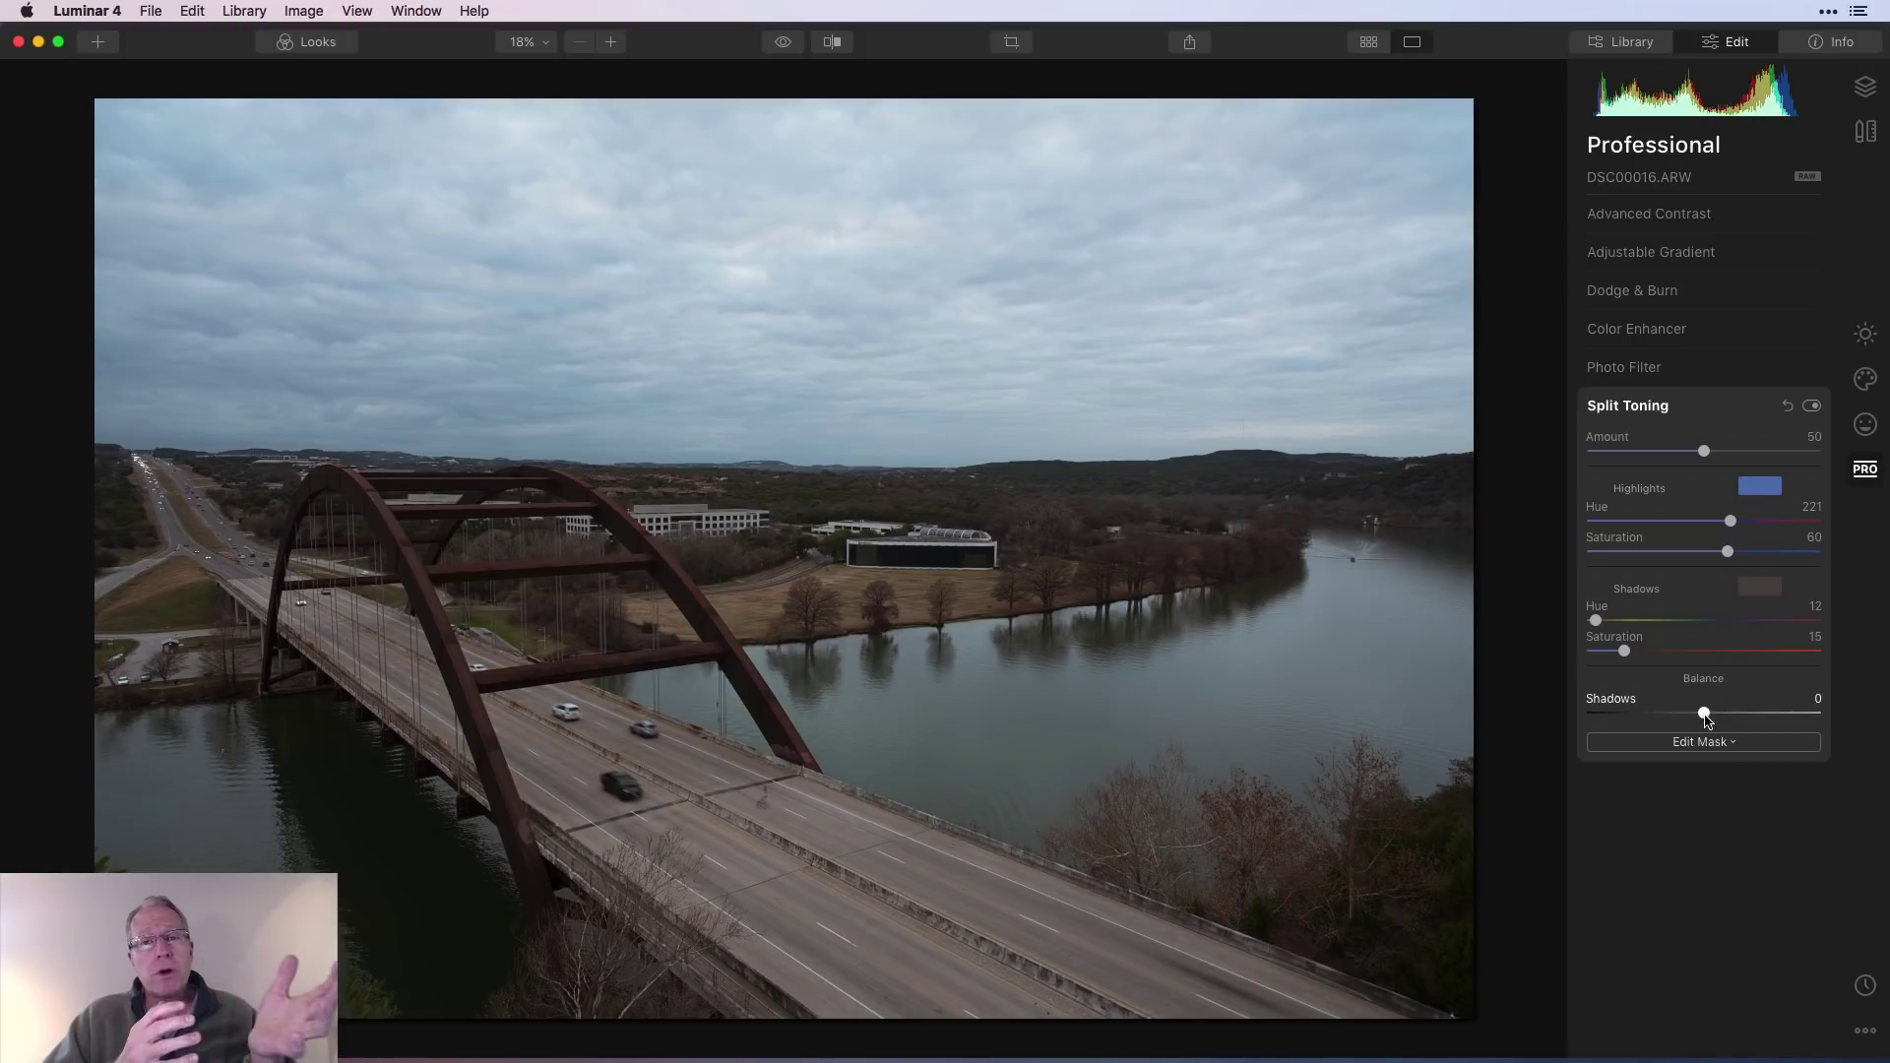
left_click_drag(1706, 720, 1788, 715)
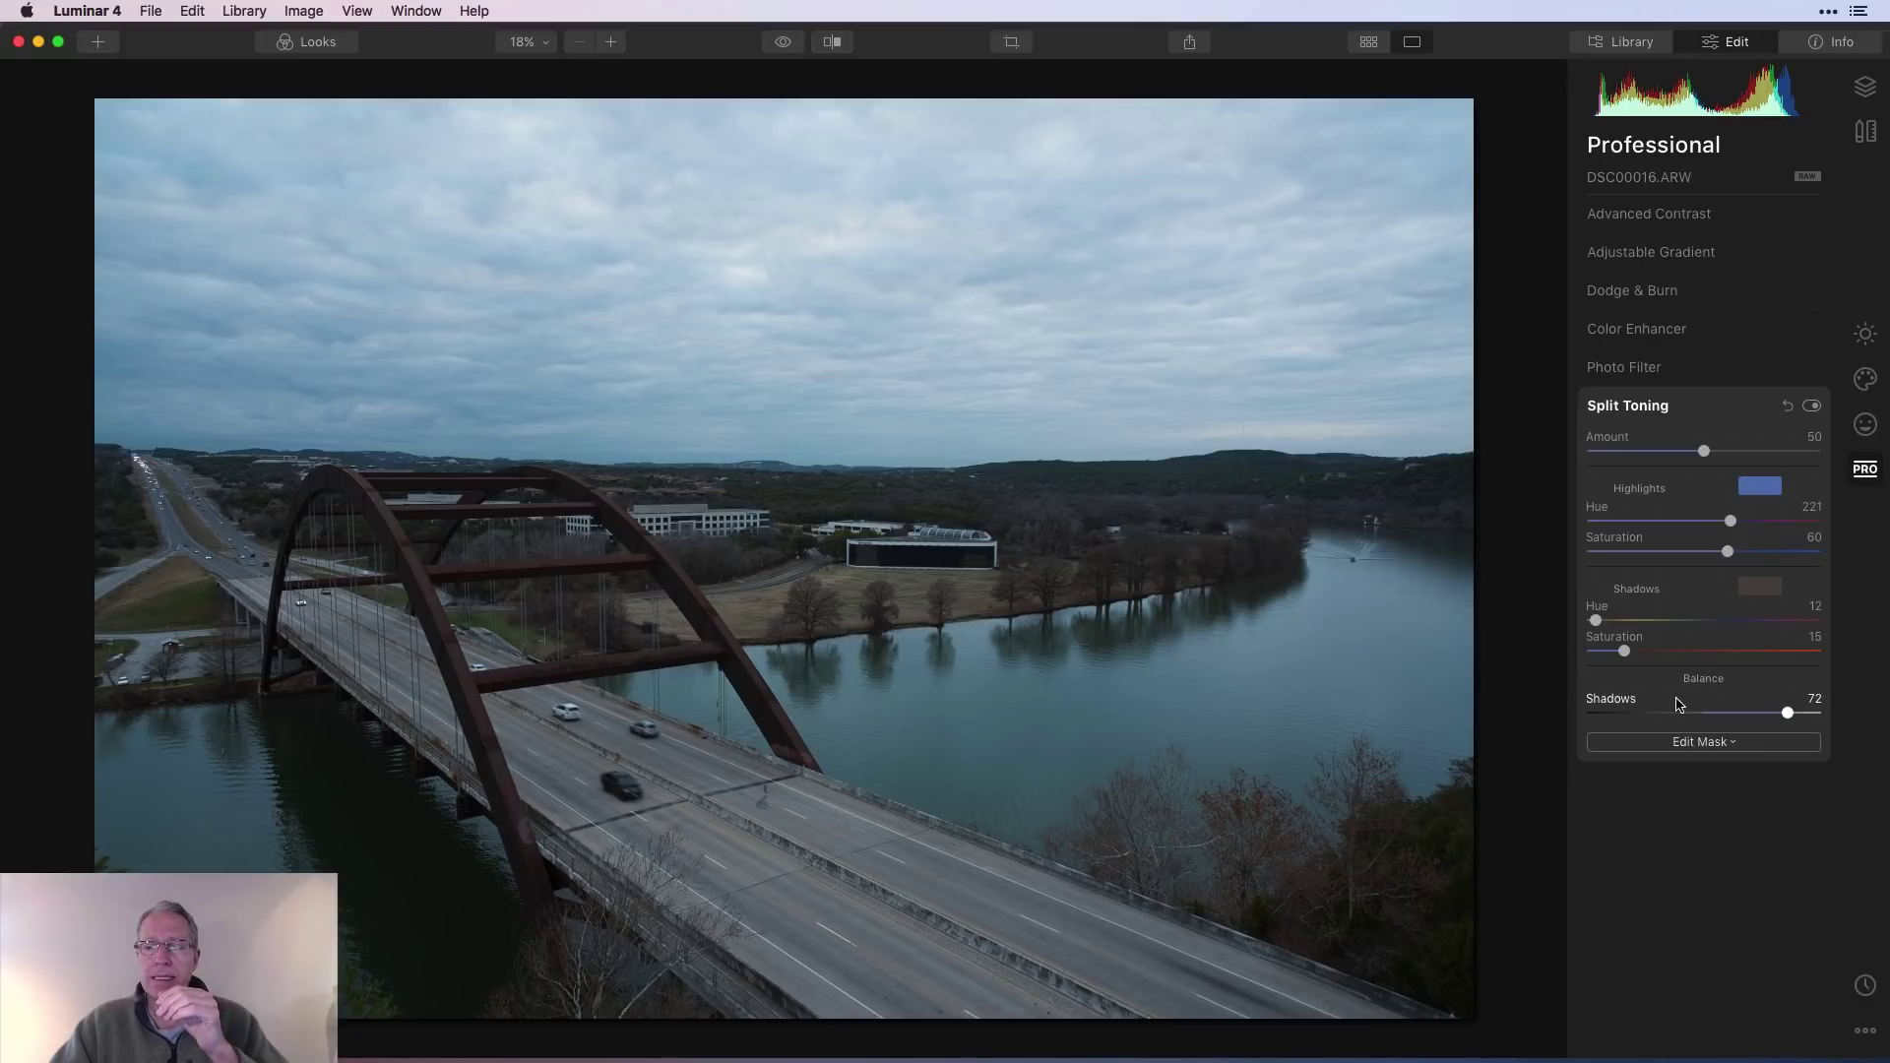
double_click(1704, 714)
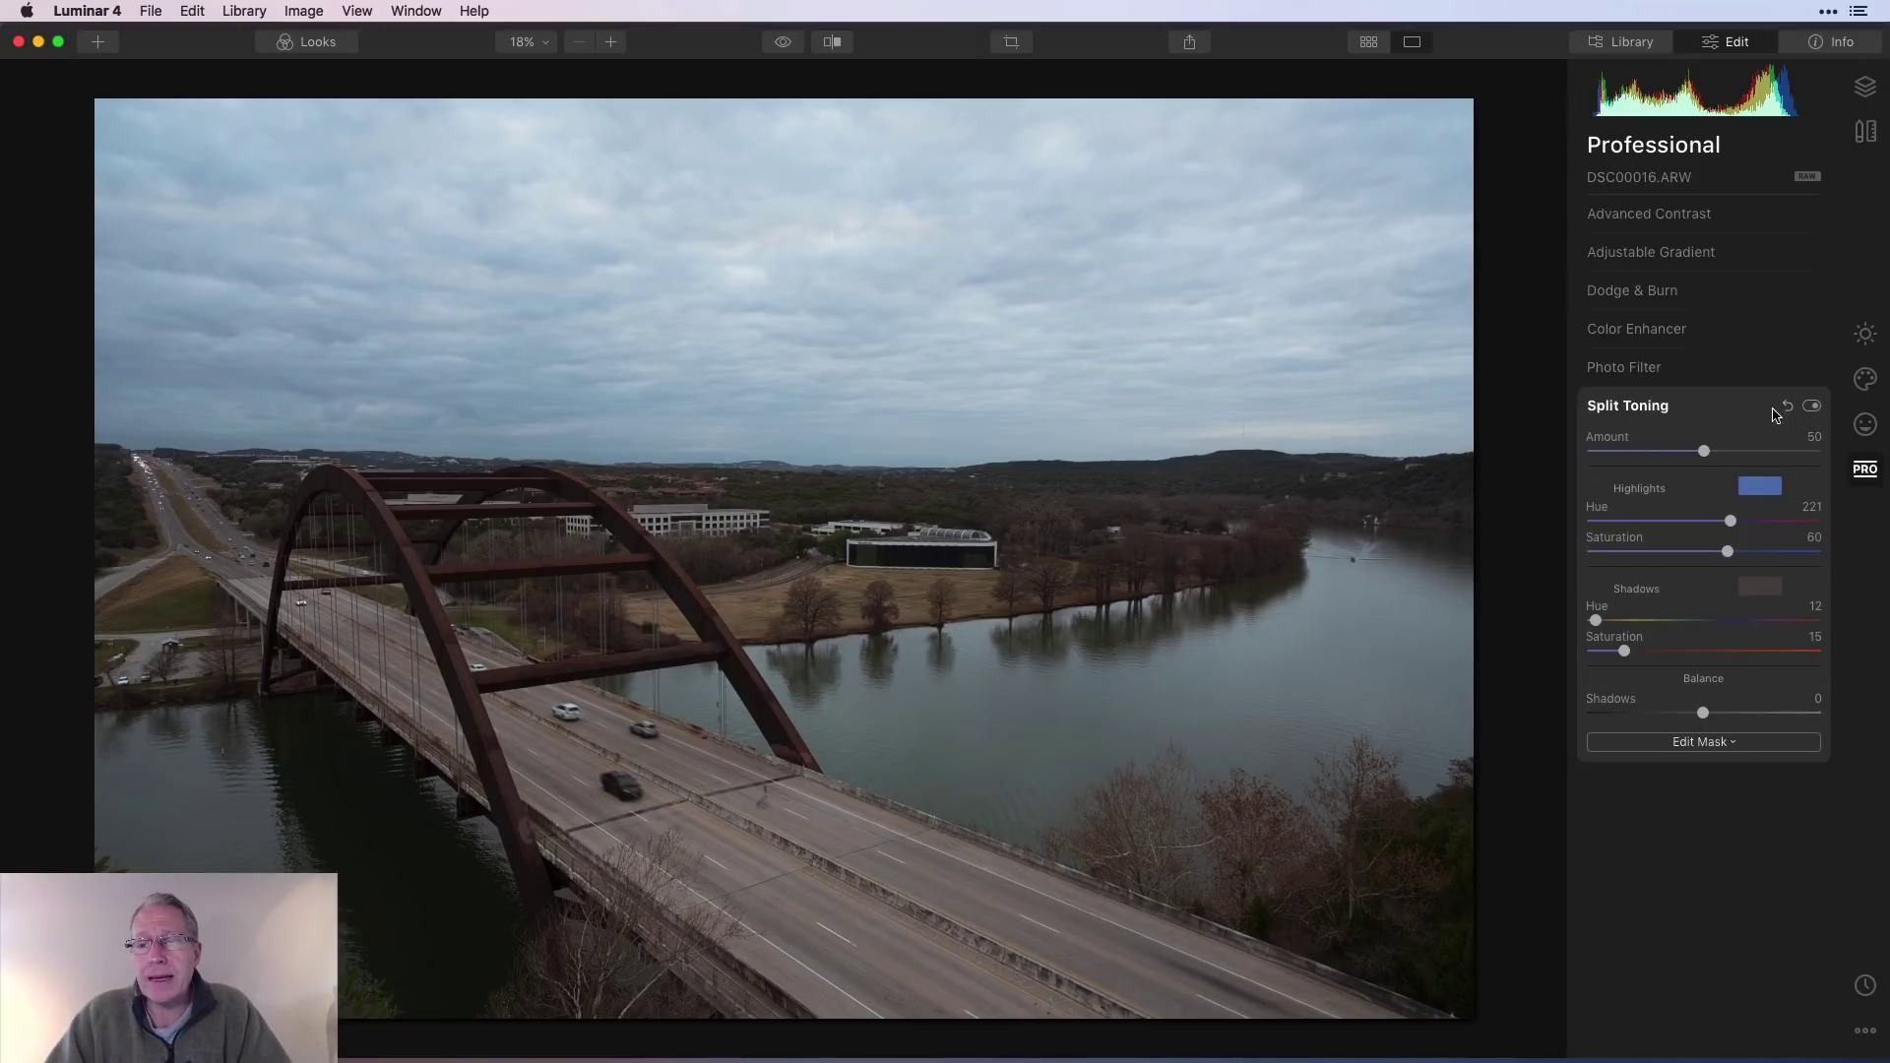
left_click(1719, 413)
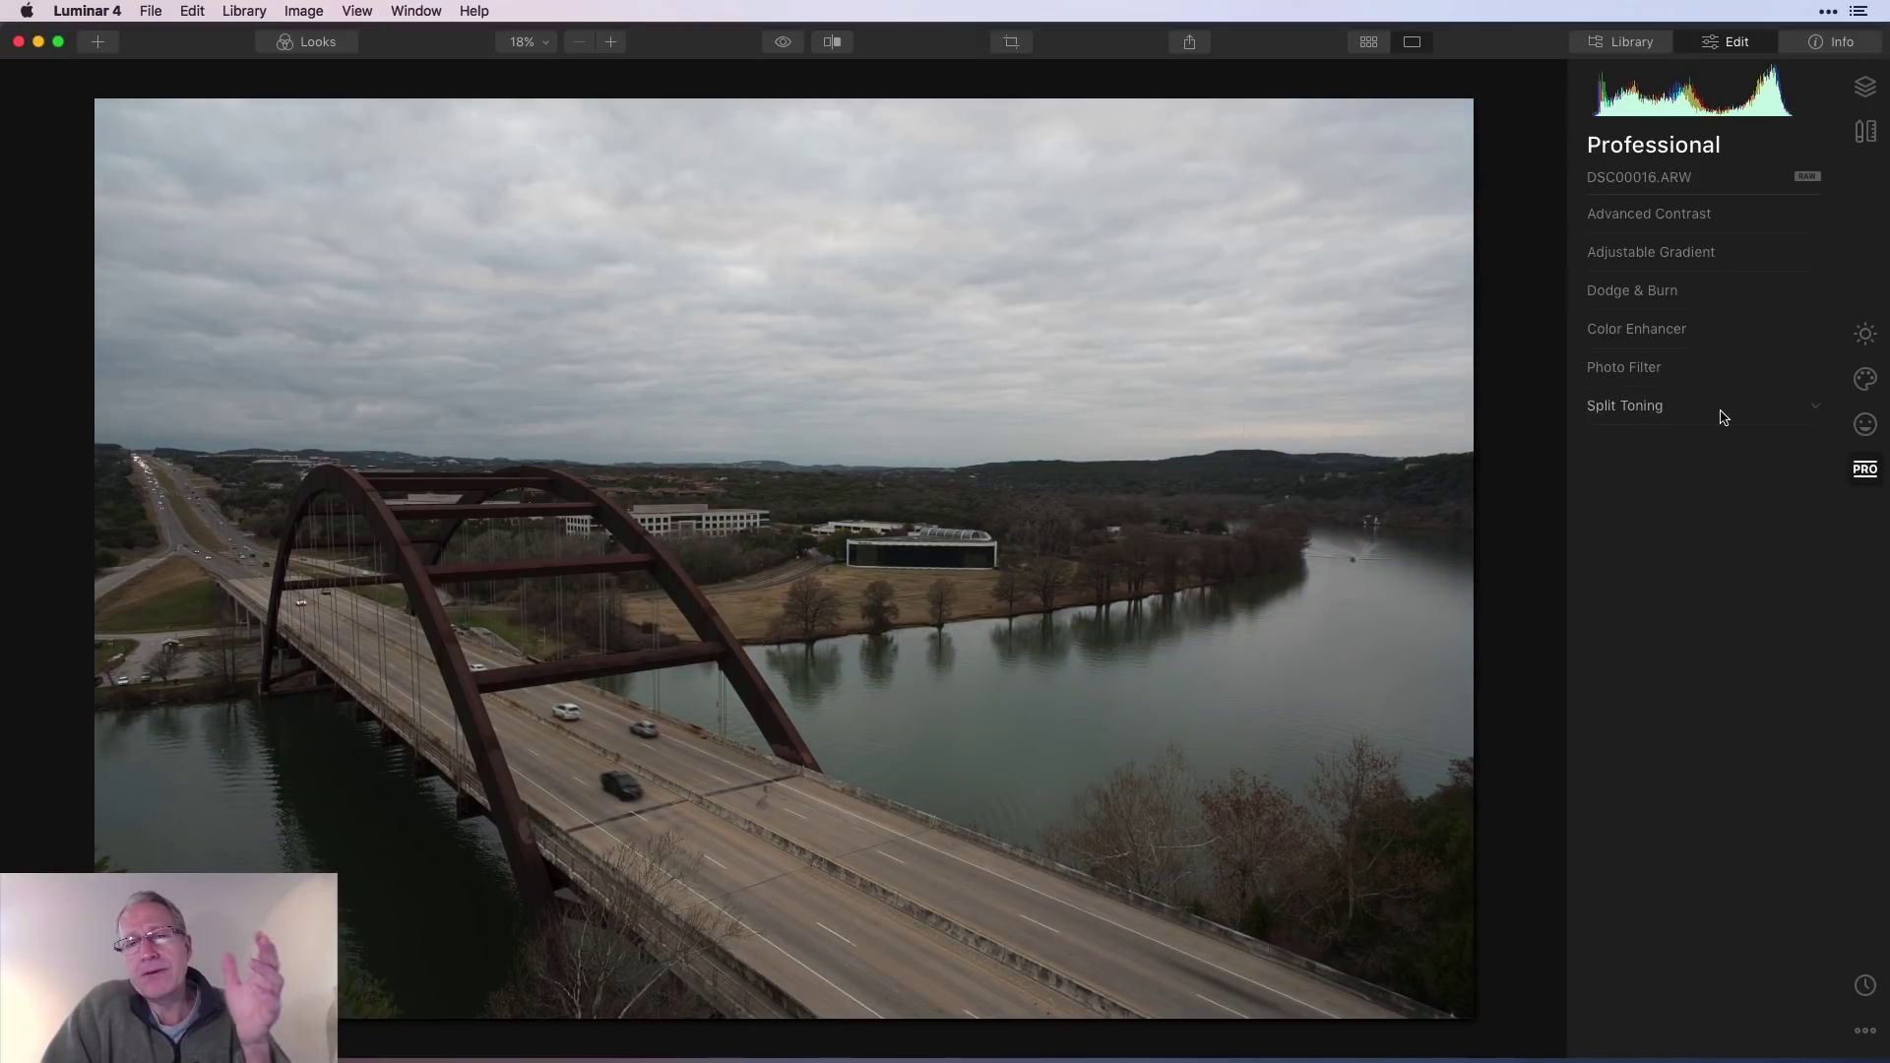